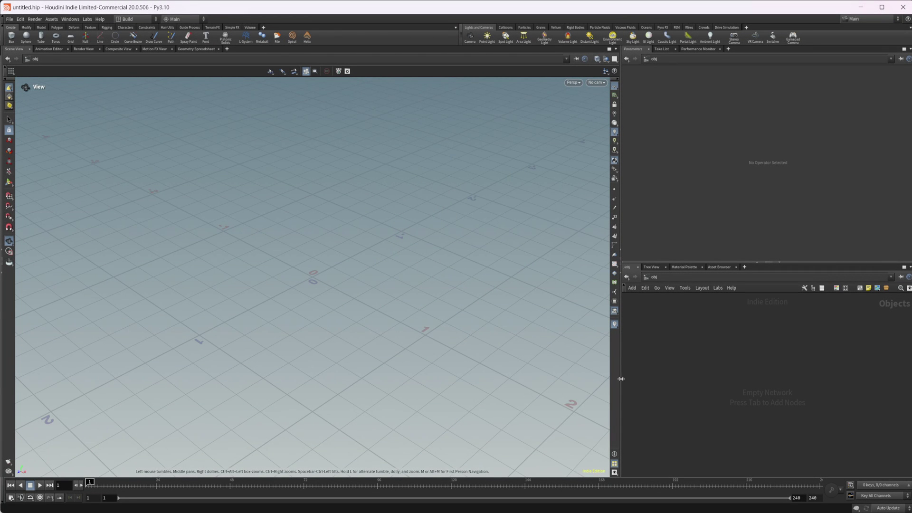
# - Examine the node-creation categories in Houdini 20.0, switching to Houdini 19.5 and back to compare them
pyautogui.press('Tab')
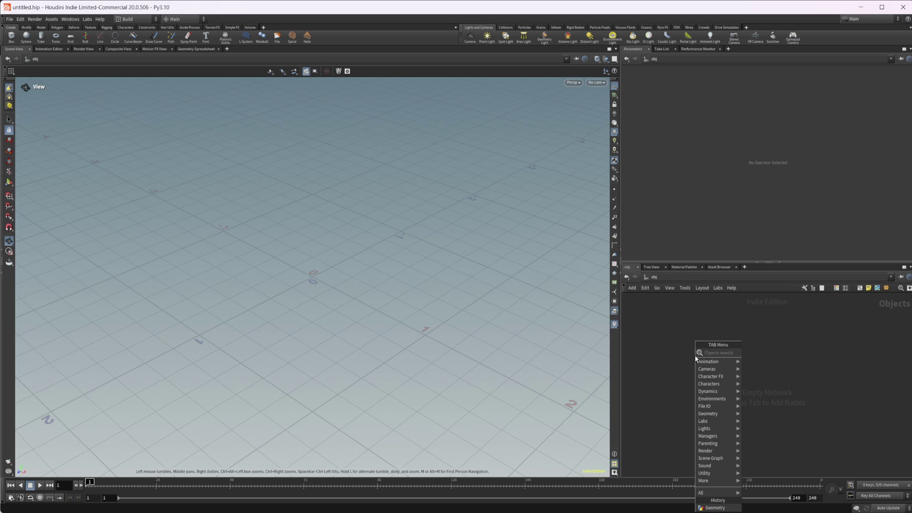
pyautogui.moveTo(706, 361)
pyautogui.moveTo(723, 461)
pyautogui.click(788, 430)
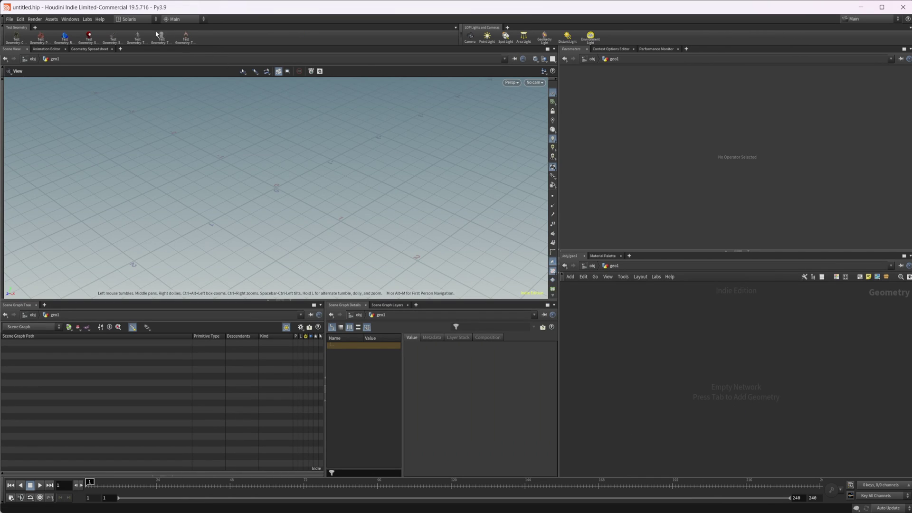
pyautogui.click(135, 19)
pyautogui.click(143, 34)
pyautogui.press('Tab')
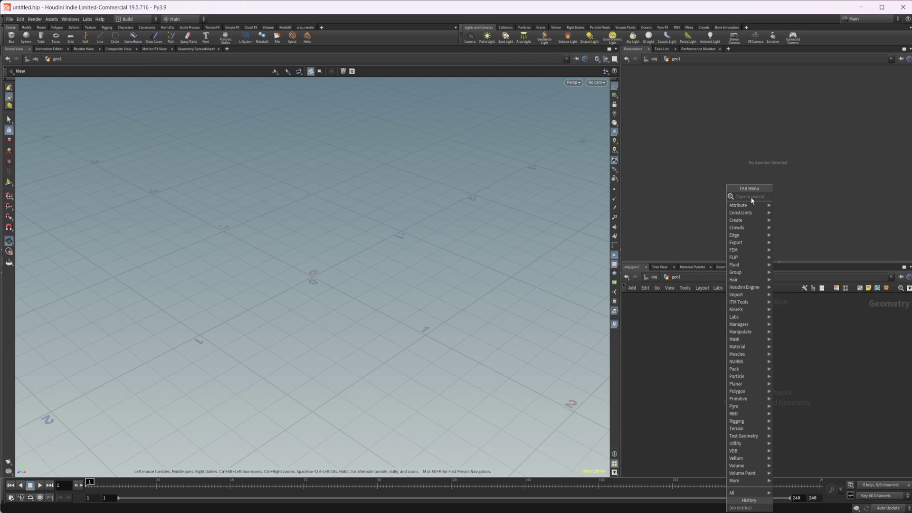
pyautogui.moveTo(737, 228)
pyautogui.click(811, 398)
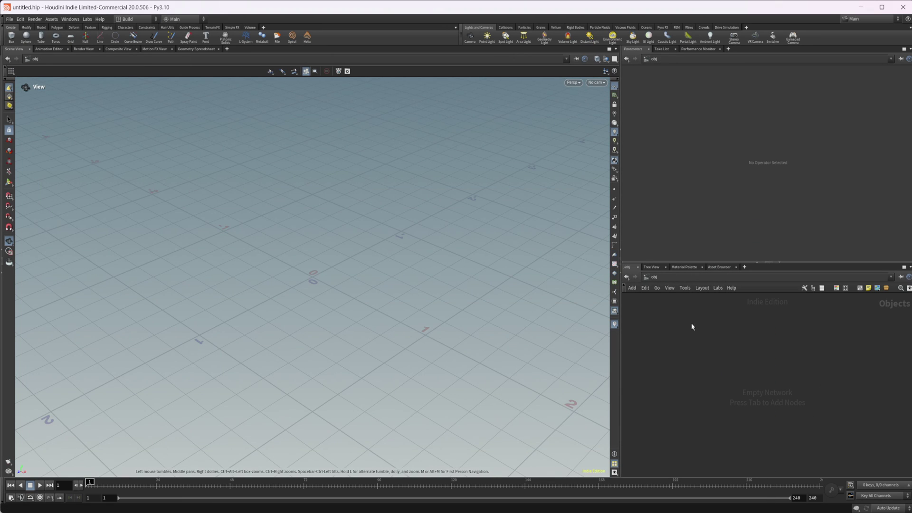
# - Create a Geometry object in the empty object network and enter its network
pyautogui.press('Tab')
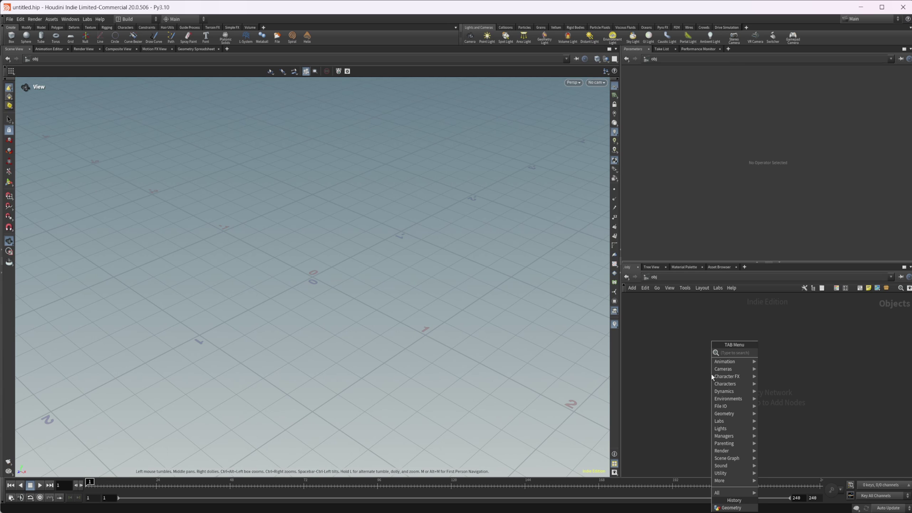
pyautogui.write('geom')
pyautogui.press('Return')
pyautogui.click(711, 377)
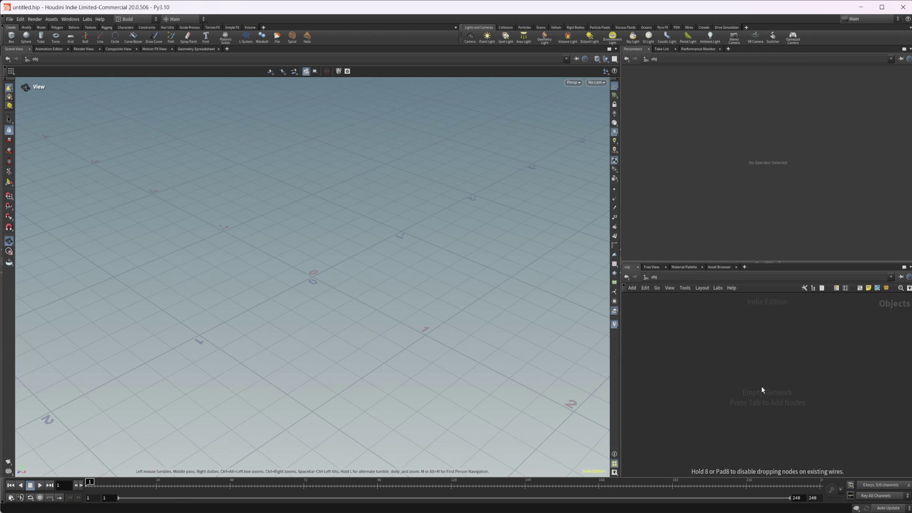
pyautogui.click(710, 375)
pyautogui.doubleClick(710, 375)
# - Add a Sky Box node inside the geometry object's network
pyautogui.press('Tab')
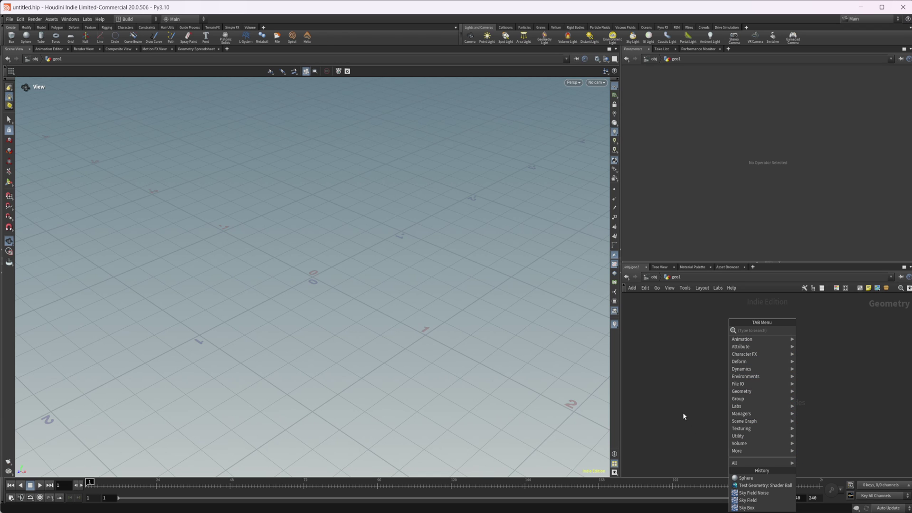
pyautogui.moveTo(766, 341)
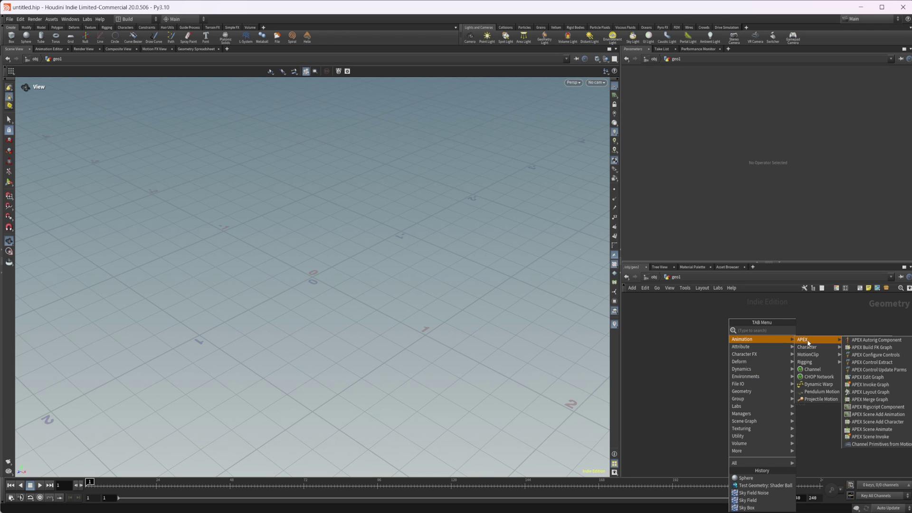
pyautogui.moveTo(820, 364)
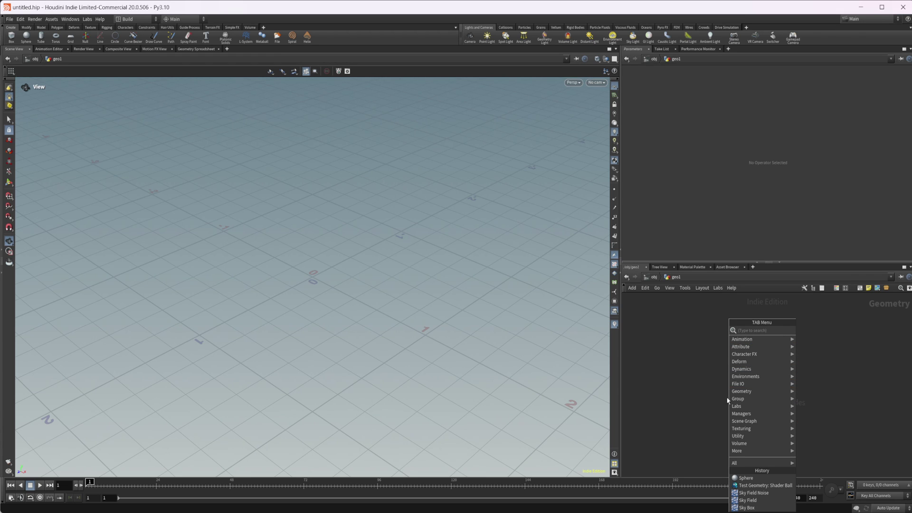
pyautogui.write('sky')
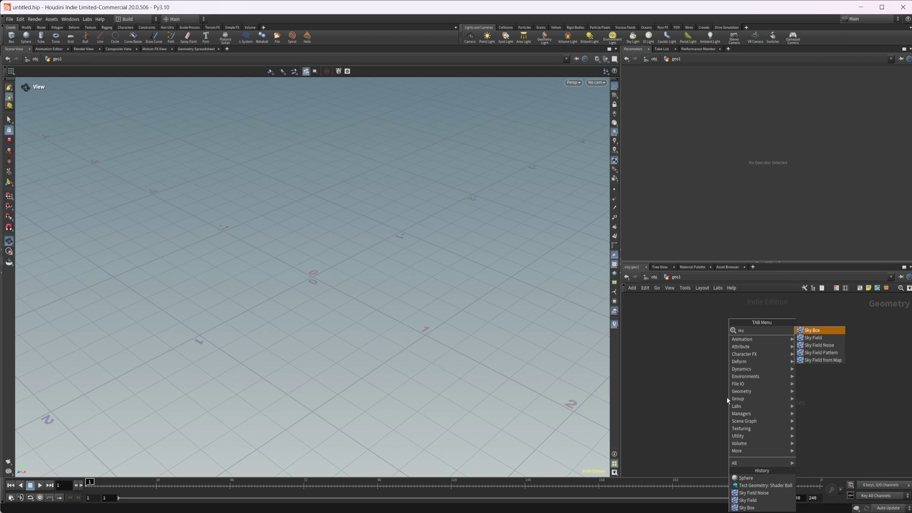
pyautogui.press('Return')
pyautogui.click(740, 375)
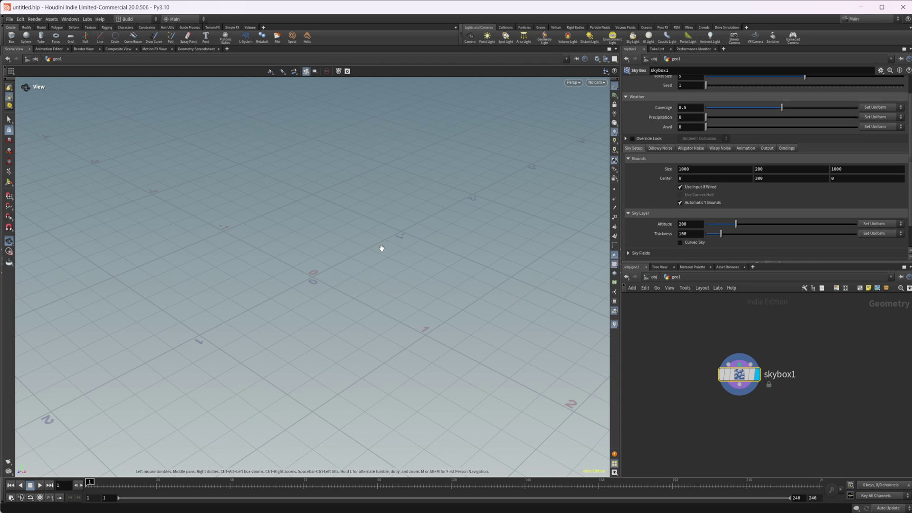
pyautogui.press('f')
pyautogui.moveTo(369, 317); pyautogui.dragTo(354, 332)
pyautogui.moveTo(354, 332); pyautogui.dragTo(325, 346, button='right')
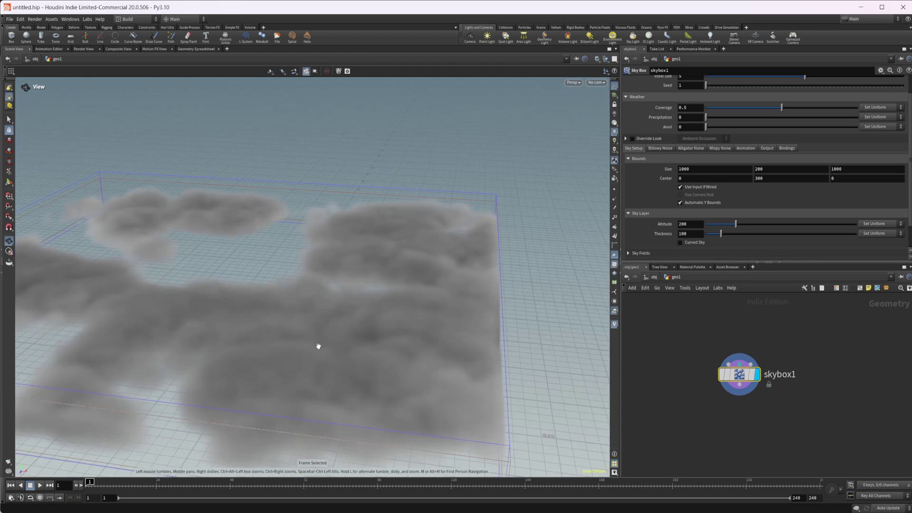
pyautogui.moveTo(326, 346); pyautogui.dragTo(399, 313, button='middle')
pyautogui.moveTo(399, 314)
pyautogui.mouseDown()
pyautogui.moveTo(376, 327)
pyautogui.moveTo(393, 320)
pyautogui.mouseUp()
# - Try a voxel size of 2 on the sky box and return it to 5
pyautogui.scroll(2, 677, 196)
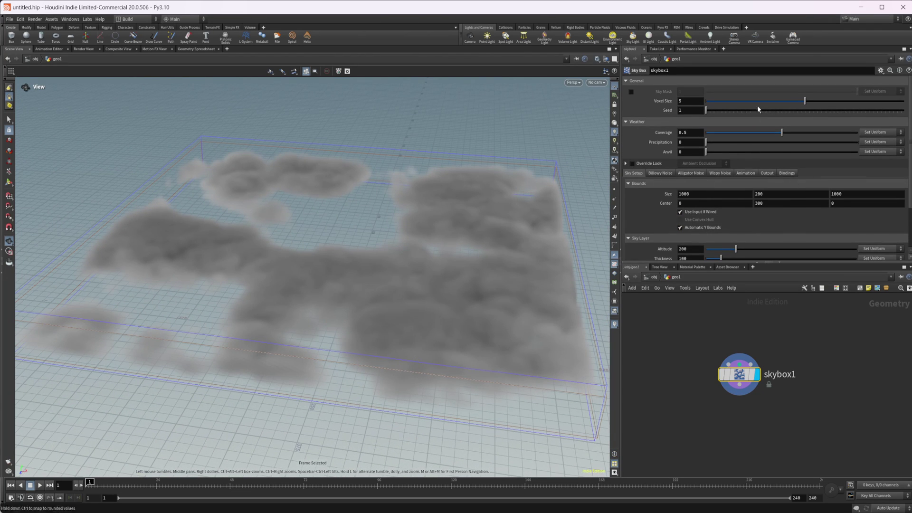
pyautogui.moveTo(688, 102); pyautogui.dragTo(664, 106)
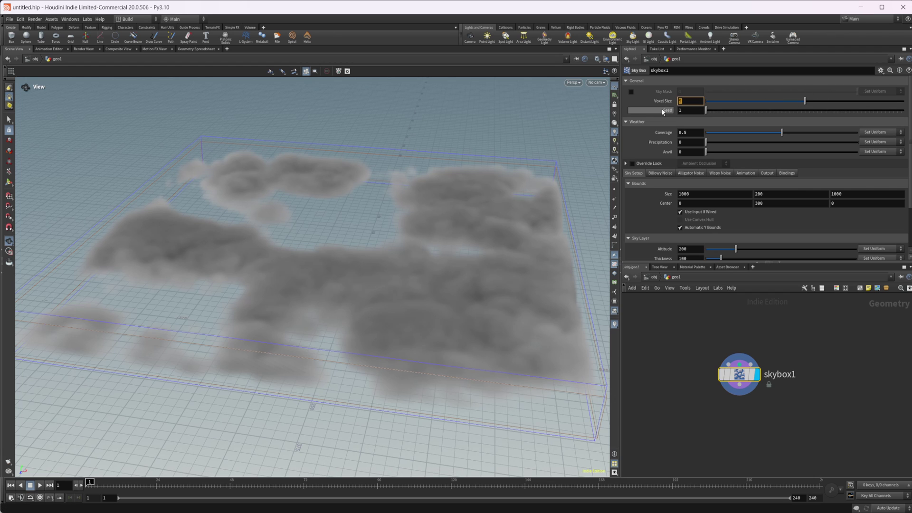
pyautogui.write('2')
pyautogui.press('Return')
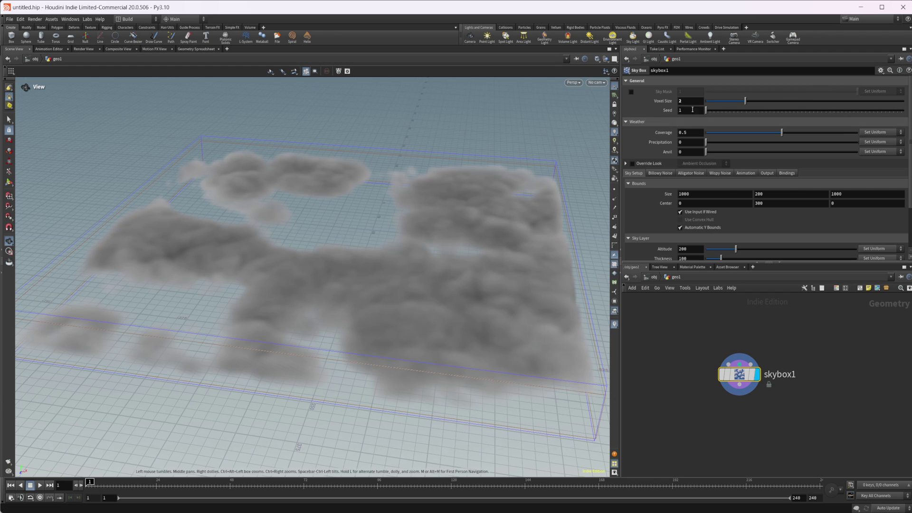
pyautogui.moveTo(689, 101); pyautogui.dragTo(657, 106)
pyautogui.write('5')
pyautogui.press('Return')
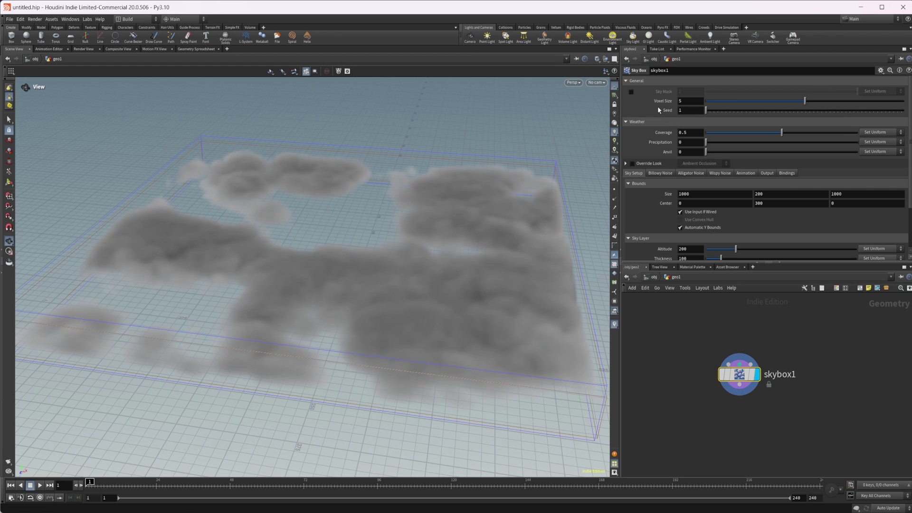
# - Set the sky box's weather values to coverage 0.621, precipitation 0.107 and anvil 0.158
pyautogui.moveTo(739, 137)
pyautogui.mouseDown()
pyautogui.moveTo(732, 136)
pyautogui.moveTo(824, 135)
pyautogui.moveTo(715, 147)
pyautogui.moveTo(729, 152)
pyautogui.mouseUp()
pyautogui.scroll(-3, 700, 159)
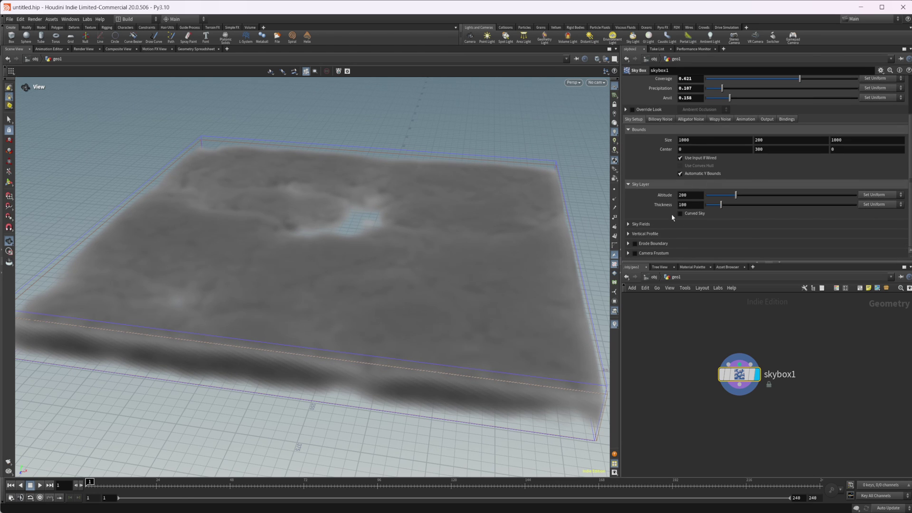
# - Inspect the sky box's vertical profile and sky fields settings
pyautogui.click(647, 235)
pyautogui.click(647, 234)
pyautogui.click(642, 224)
pyautogui.scroll(-2, 671, 221)
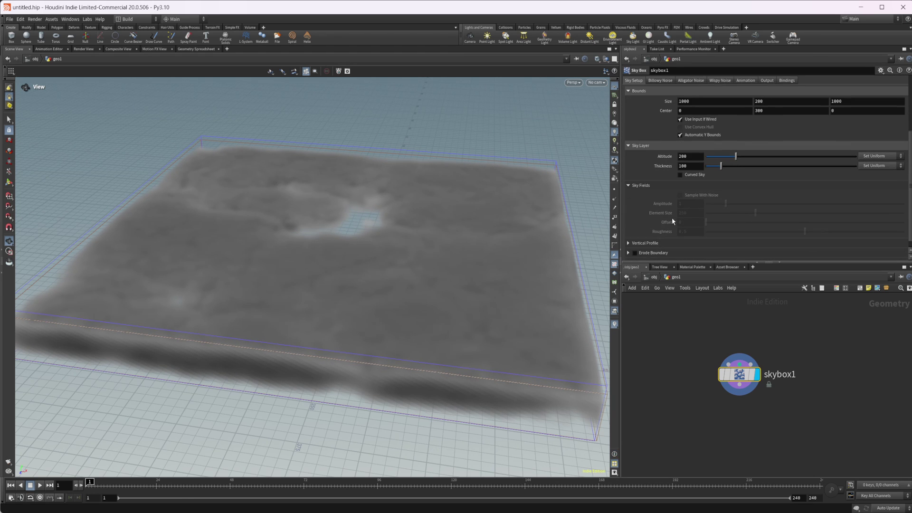
pyautogui.scroll(3, 698, 220)
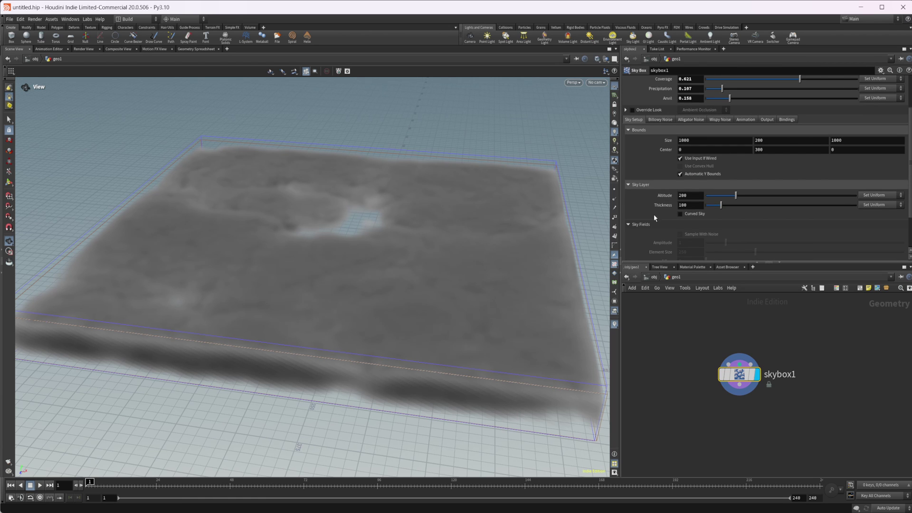
pyautogui.click(655, 224)
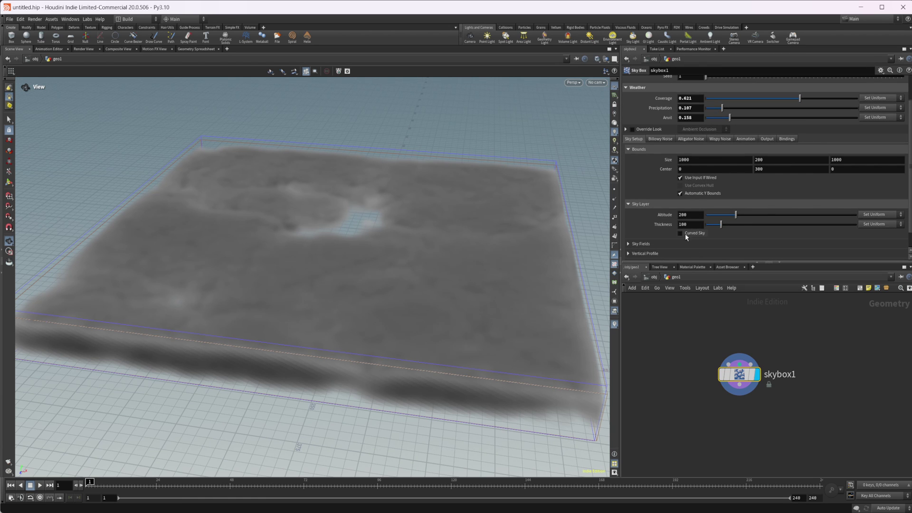
# - Try the Curved Sky option with a raised horizon altitude on the sky box and switch it off again
pyautogui.click(680, 232)
pyautogui.moveTo(386, 327); pyautogui.dragTo(469, 324)
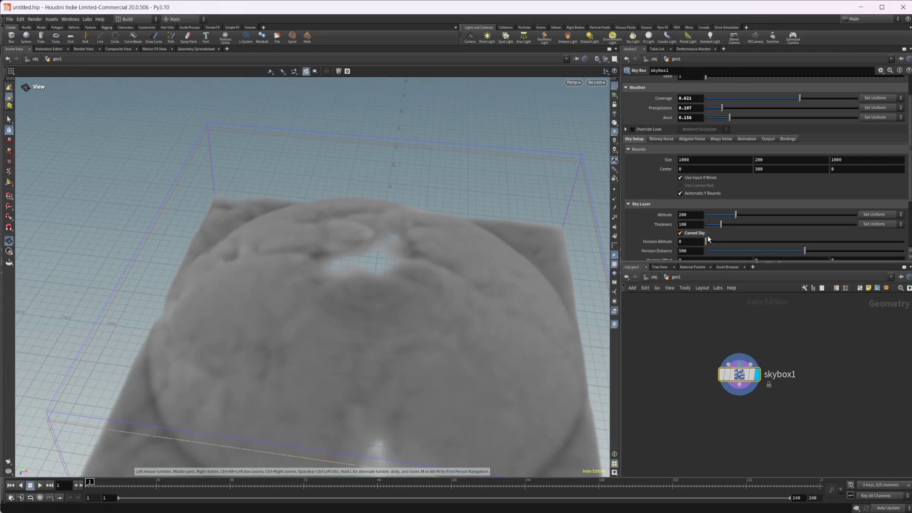
pyautogui.moveTo(705, 241); pyautogui.dragTo(740, 243)
pyautogui.click(680, 233)
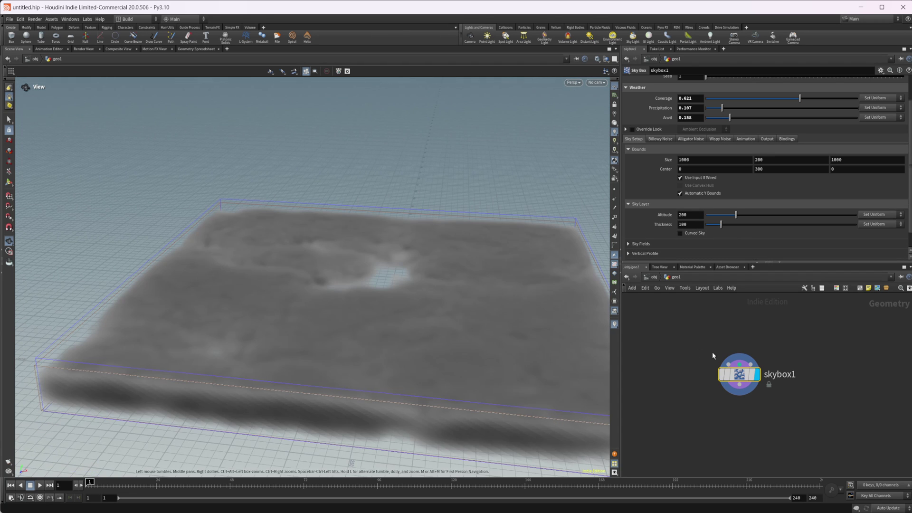
# - Add a Sky Field node above the sky box node in the network
pyautogui.moveTo(700, 333); pyautogui.dragTo(682, 367, button='middle')
pyautogui.press('Tab')
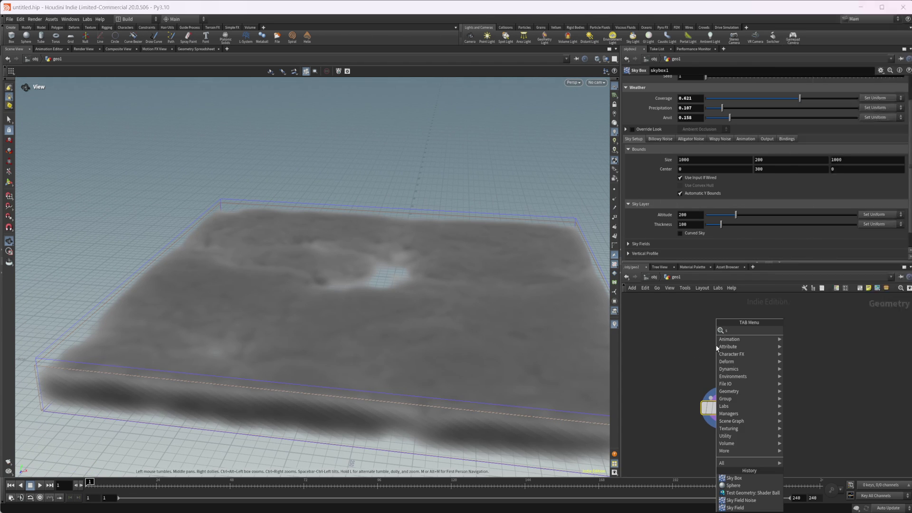
pyautogui.write('sky')
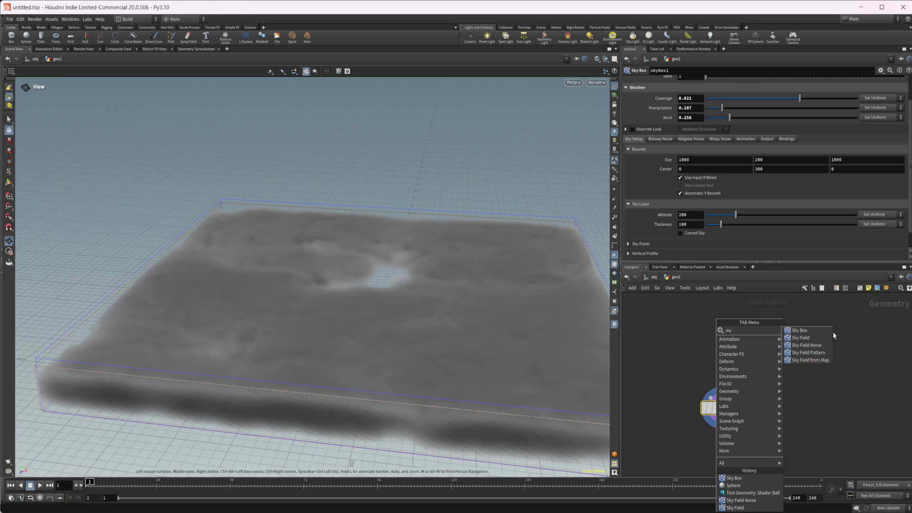
pyautogui.click(823, 339)
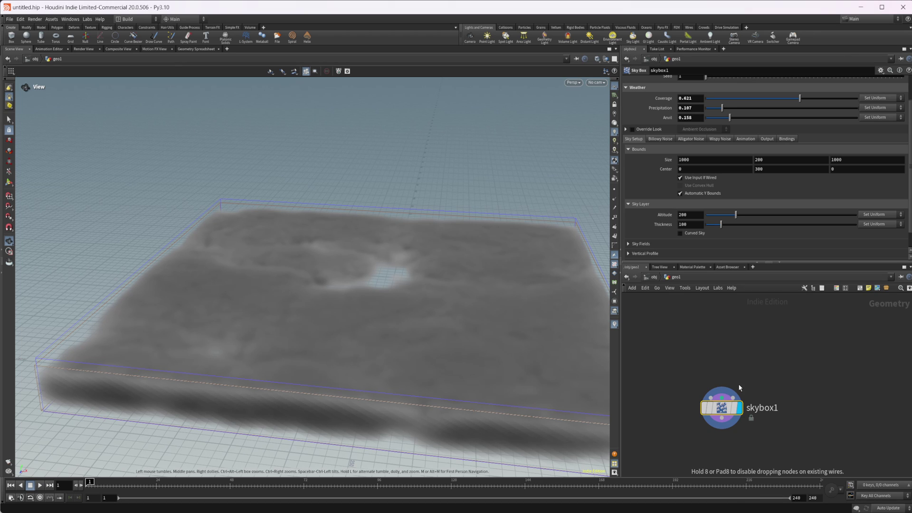
pyautogui.click(723, 332)
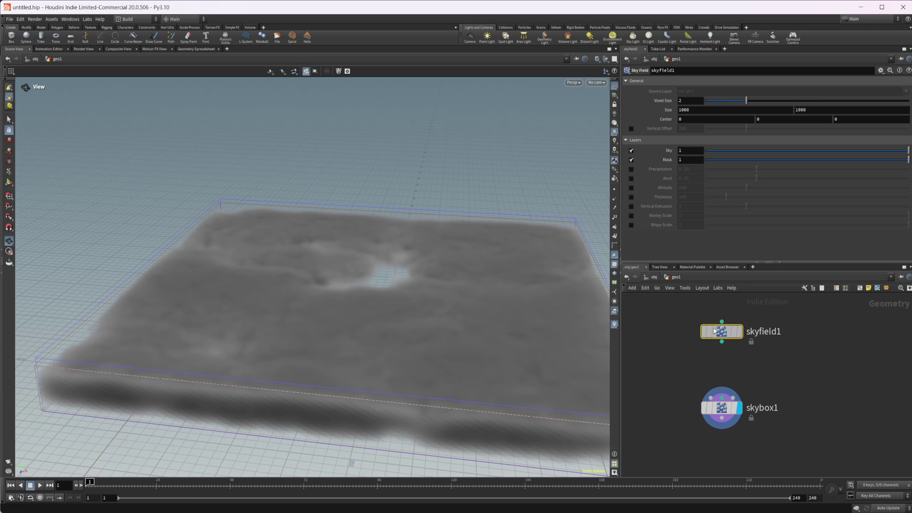
# - Space the sky field and sky box nodes further apart and display the sky field
pyautogui.moveTo(732, 356); pyautogui.dragTo(724, 383, button='middle')
pyautogui.moveTo(716, 358); pyautogui.dragTo(715, 328)
pyautogui.moveTo(373, 354); pyautogui.dragTo(289, 241, button='middle')
pyautogui.moveTo(383, 351)
pyautogui.mouseDown()
pyautogui.moveTo(367, 329)
pyautogui.moveTo(371, 341)
pyautogui.mouseUp()
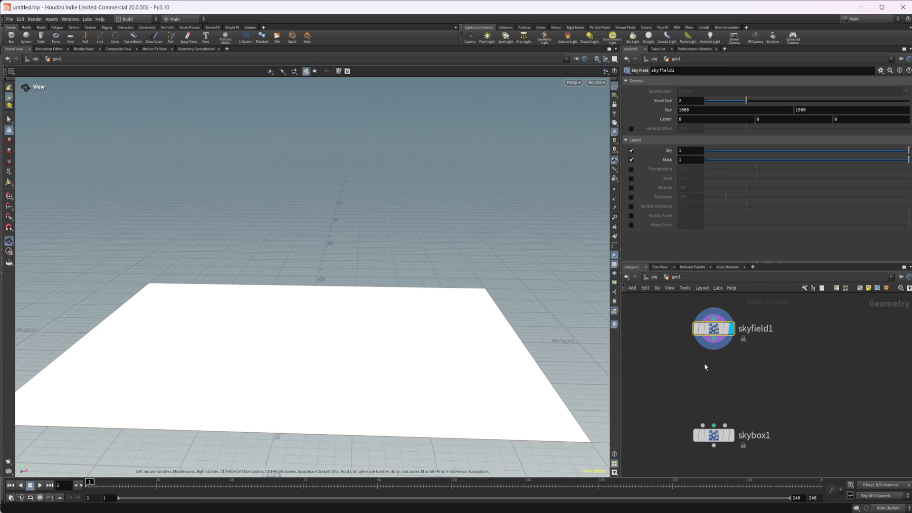
pyautogui.moveTo(457, 391); pyautogui.dragTo(442, 407)
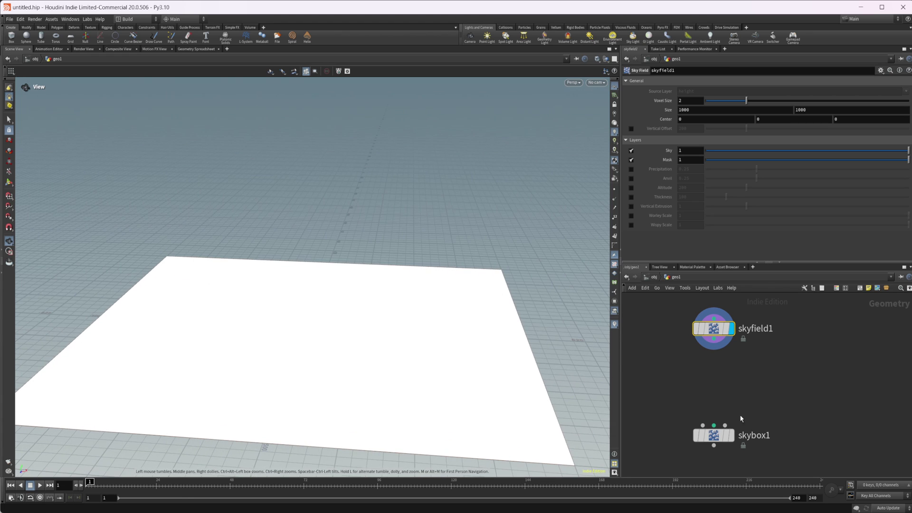
# - Add a Sky Field Noise node below the sky field, connect the sky field to its first input and display it
pyautogui.press('Tab')
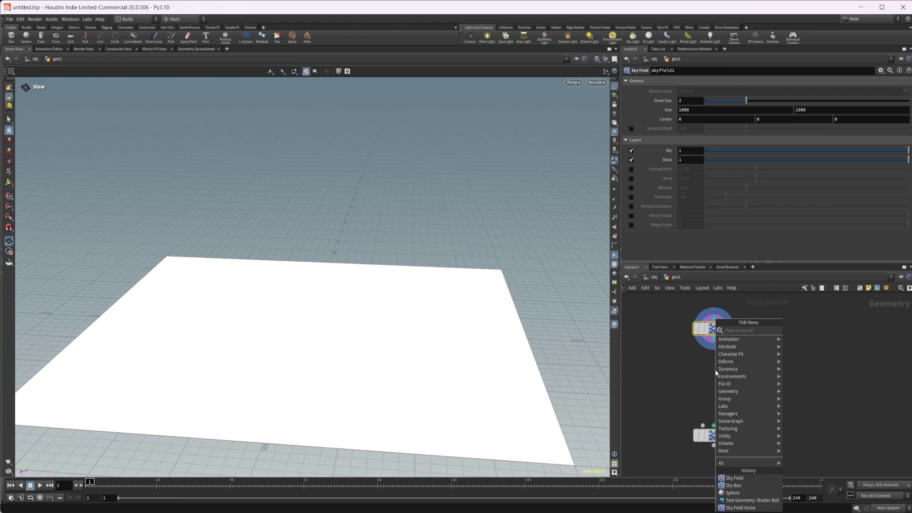
pyautogui.write('sky n')
pyautogui.press('Return')
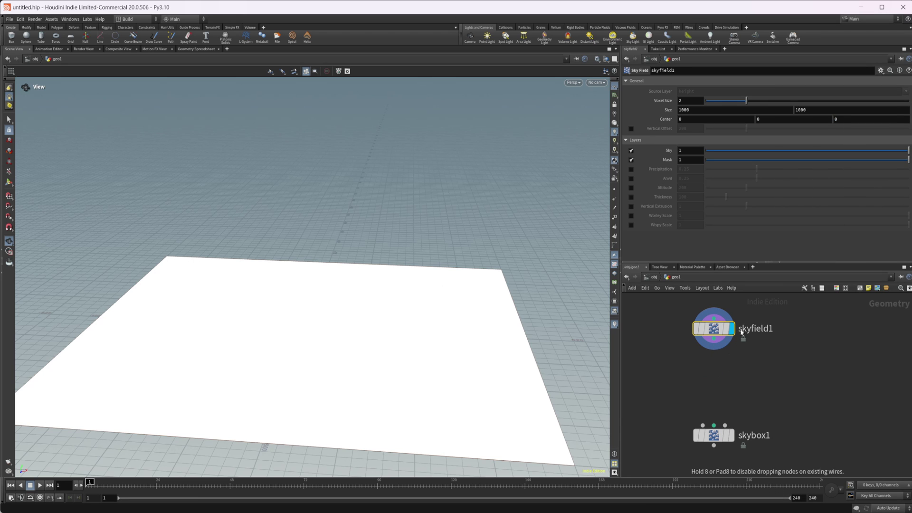
pyautogui.click(714, 369)
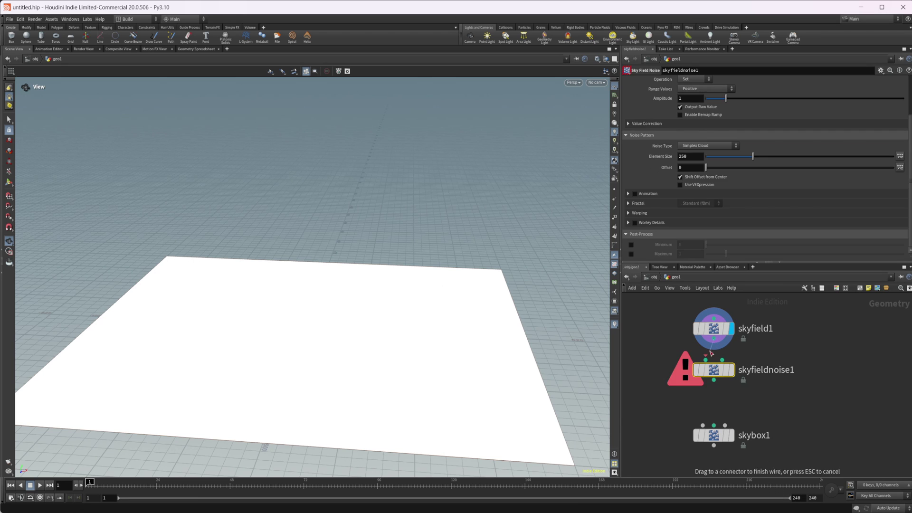
pyautogui.moveTo(311, 354); pyautogui.dragTo(334, 275)
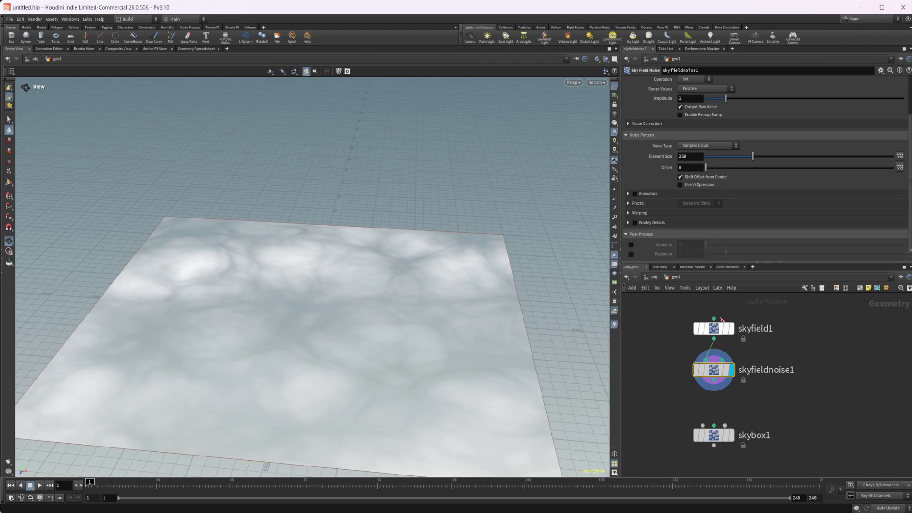
# - Set the sky field noise's element size to 229 and its amplitude to 1.74
pyautogui.moveTo(760, 158); pyautogui.dragTo(730, 169)
pyautogui.moveTo(728, 99)
pyautogui.mouseDown()
pyautogui.moveTo(765, 97)
pyautogui.moveTo(727, 98)
pyautogui.moveTo(740, 97)
pyautogui.mouseUp()
pyautogui.scroll(-1, 657, 140)
pyautogui.scroll(1, 656, 140)
pyautogui.scroll(-1, 674, 190)
pyautogui.scroll(1, 692, 230)
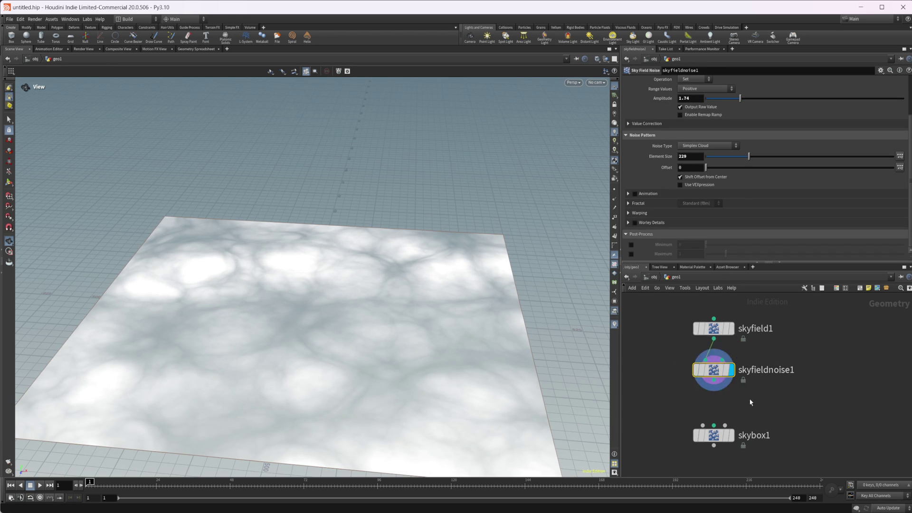
# - Connect the sky field noise's output to the sky box's middle input, then display the sky box and show its parameters
pyautogui.moveTo(750, 400); pyautogui.dragTo(746, 382, button='middle')
pyautogui.moveTo(710, 363); pyautogui.dragTo(710, 408)
pyautogui.click(730, 395)
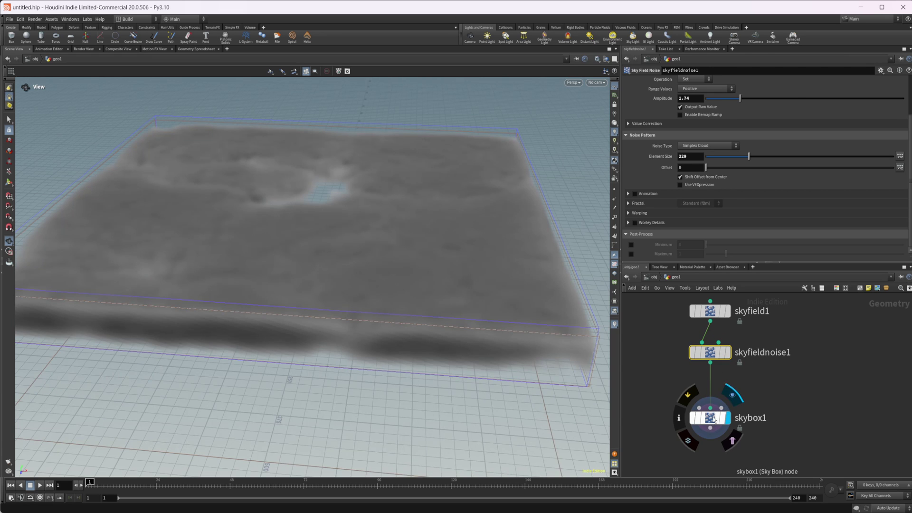
pyautogui.click(712, 418)
pyautogui.scroll(3, 760, 144)
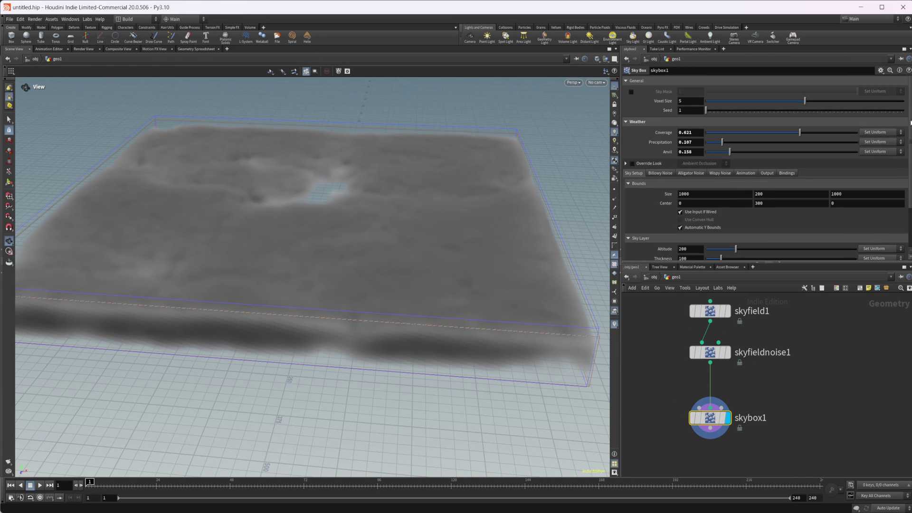
# - Set the sky box's Coverage and Precipitation to Use Sky Layer
pyautogui.click(881, 133)
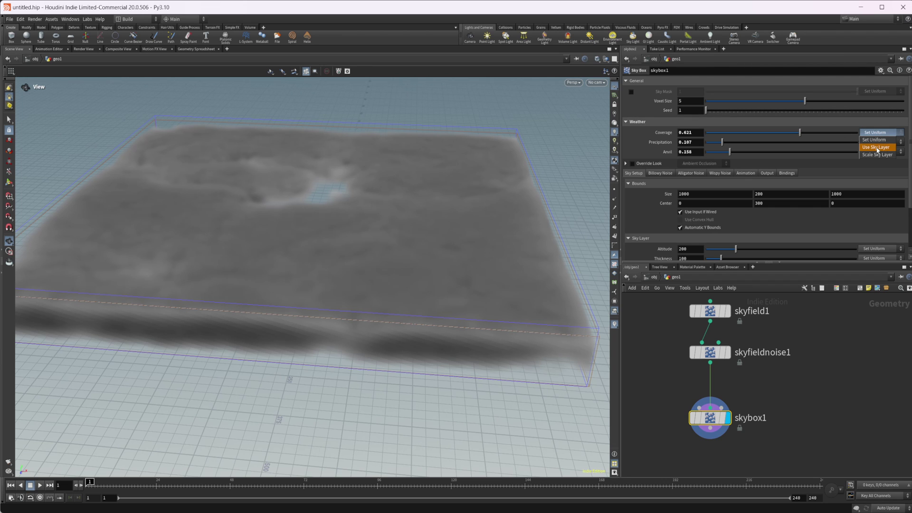
pyautogui.click(877, 147)
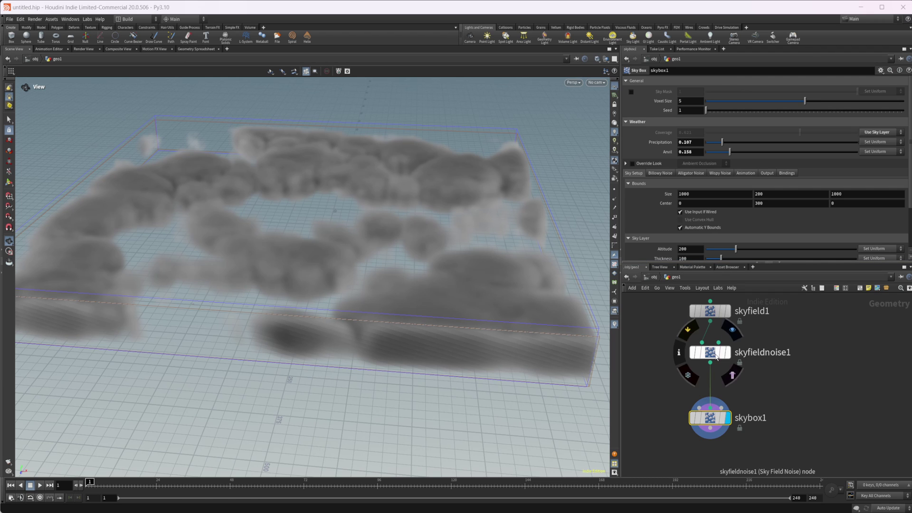
pyautogui.click(878, 145)
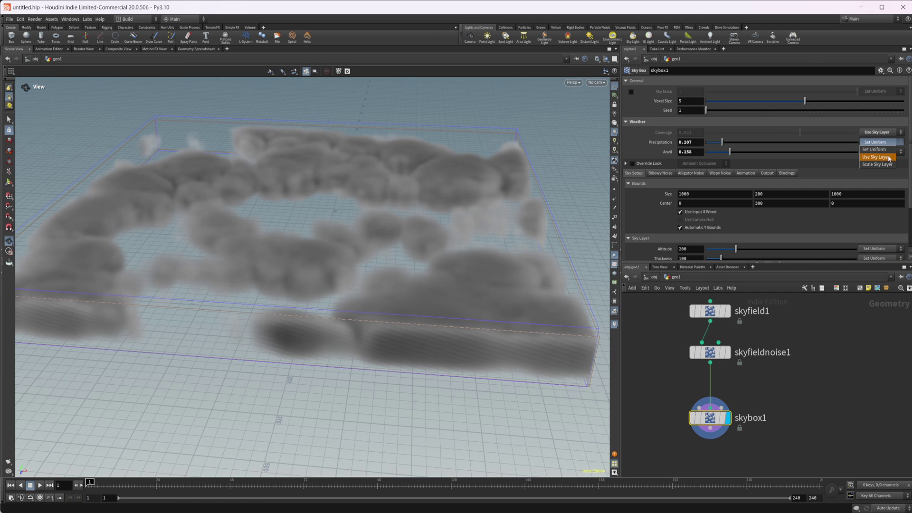
pyautogui.click(877, 153)
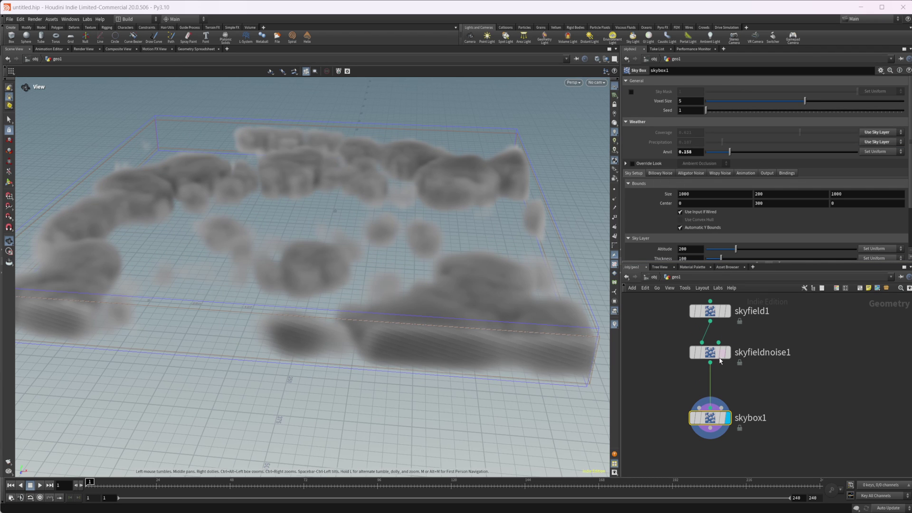
# - Enable the sky field's Precipitation layer and set its value to 0.258
pyautogui.click(713, 317)
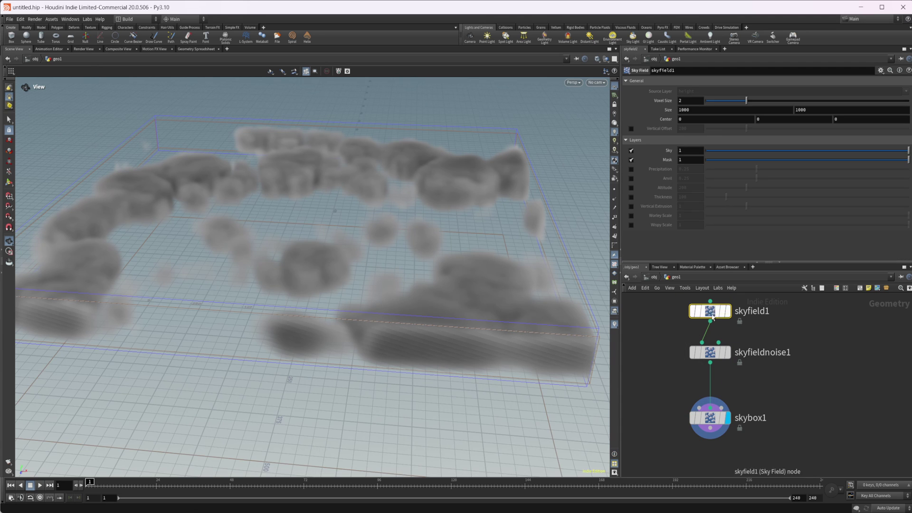
pyautogui.click(631, 170)
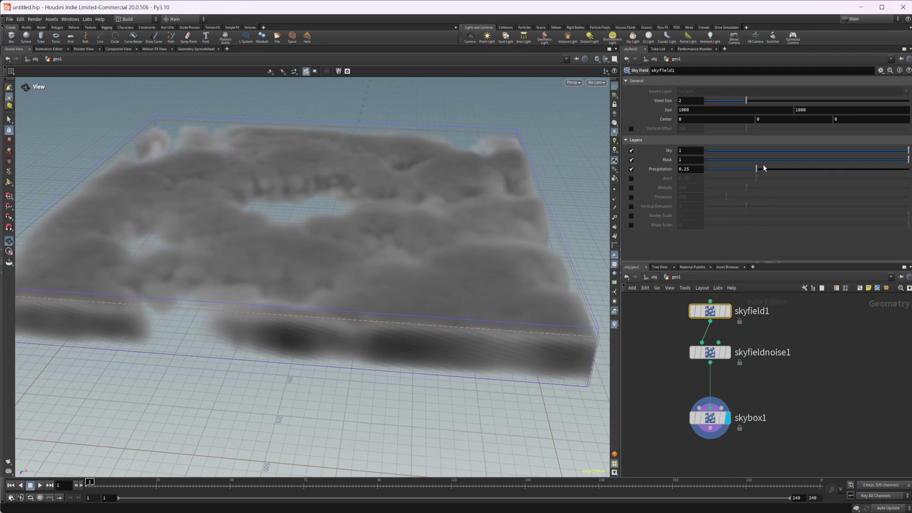
pyautogui.moveTo(755, 170)
pyautogui.mouseDown()
pyautogui.moveTo(731, 170)
pyautogui.moveTo(829, 162)
pyautogui.moveTo(758, 166)
pyautogui.mouseUp()
# - Return the sky box's Precipitation to Set Uniform and set the sky field's precipitation to 0.166
pyautogui.click(708, 418)
pyautogui.click(877, 142)
pyautogui.click(875, 156)
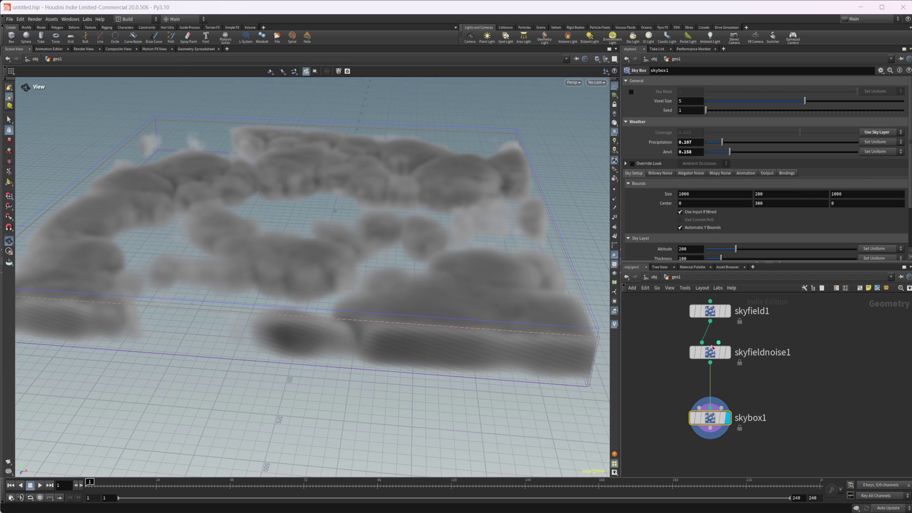
pyautogui.click(719, 318)
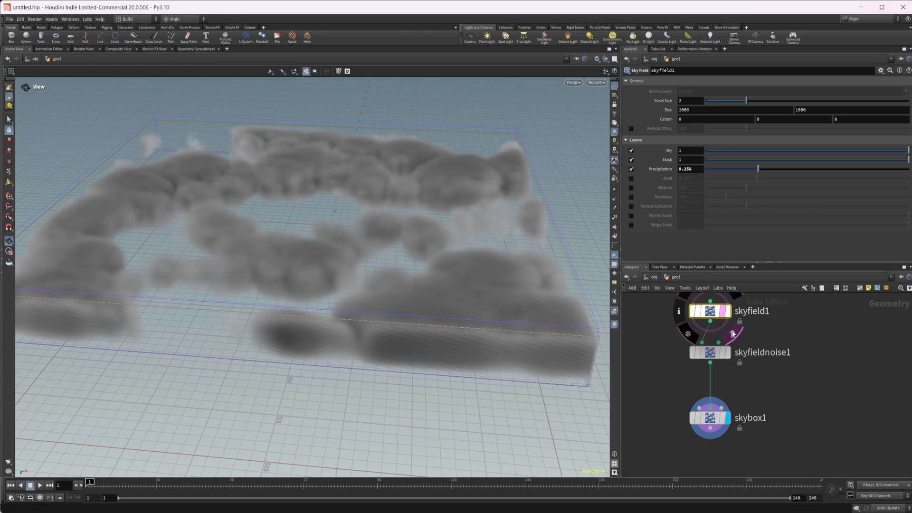
pyautogui.moveTo(758, 171)
pyautogui.mouseDown()
pyautogui.moveTo(810, 171)
pyautogui.moveTo(758, 170)
pyautogui.mouseUp()
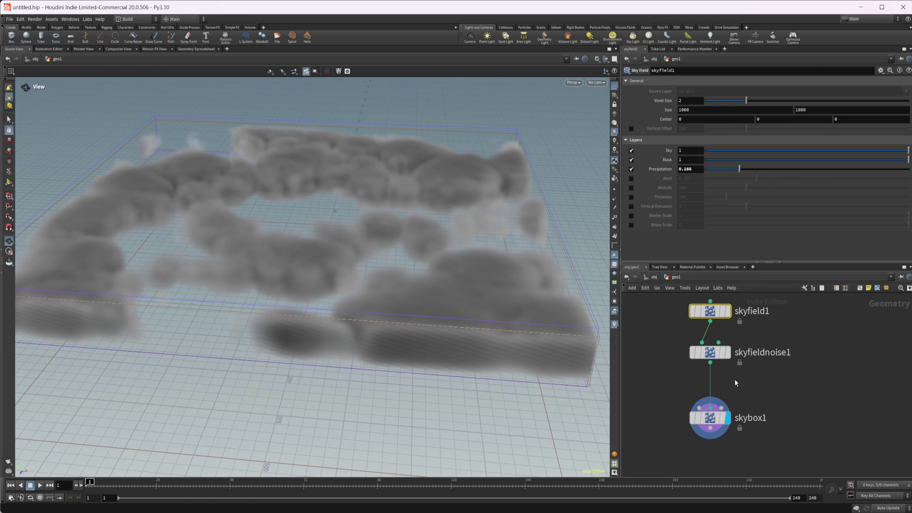
# - Delete the sky field and sky field noise nodes together
pyautogui.scroll(-3, 741, 377)
pyautogui.scroll(4, 703, 367)
pyautogui.moveTo(727, 396); pyautogui.dragTo(667, 402, button='middle')
pyautogui.moveTo(774, 408); pyautogui.dragTo(684, 326)
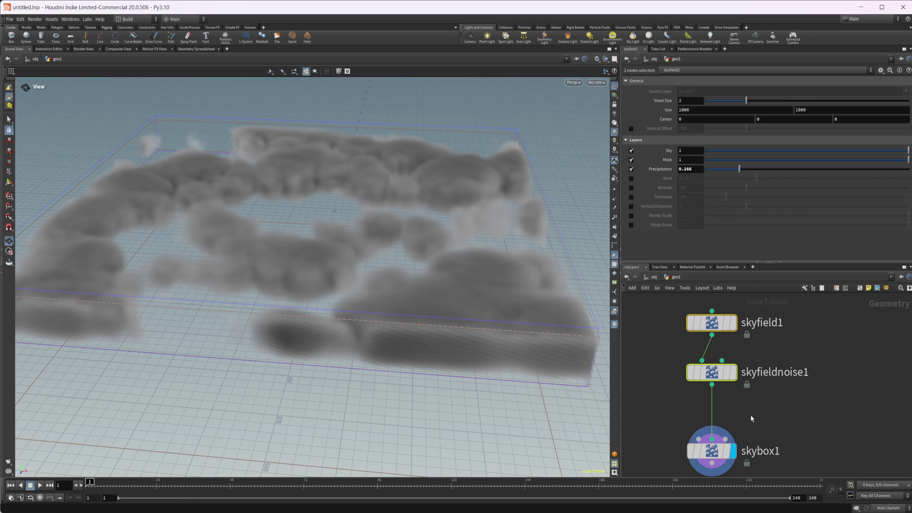
pyautogui.press('Delete')
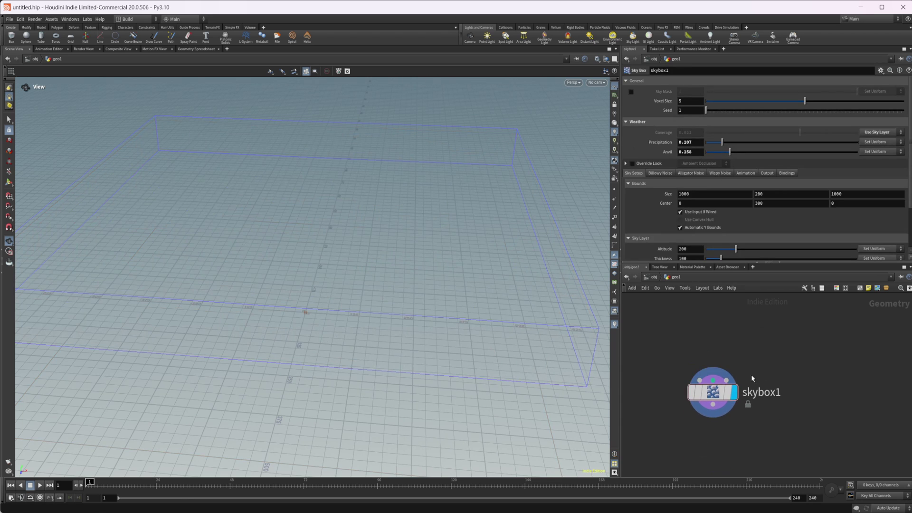
# - Return the sky box's Coverage to Set Uniform
pyautogui.click(705, 394)
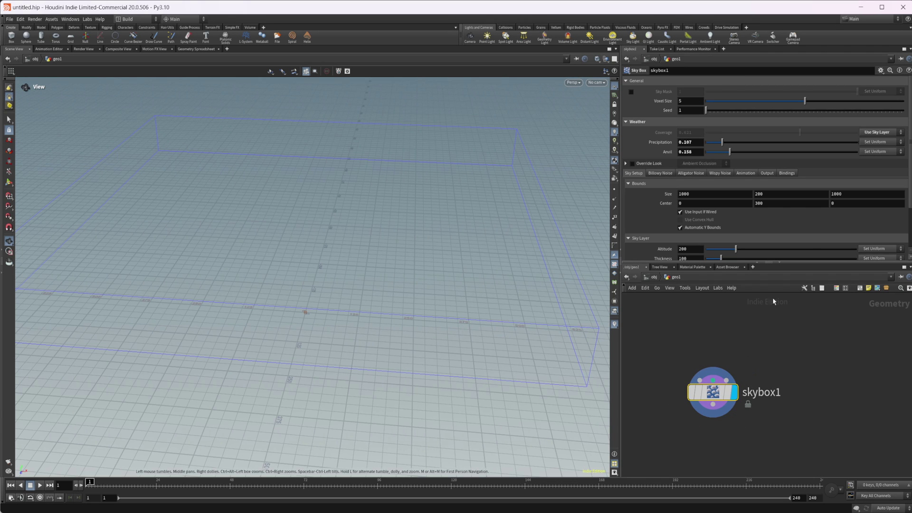
pyautogui.click(885, 135)
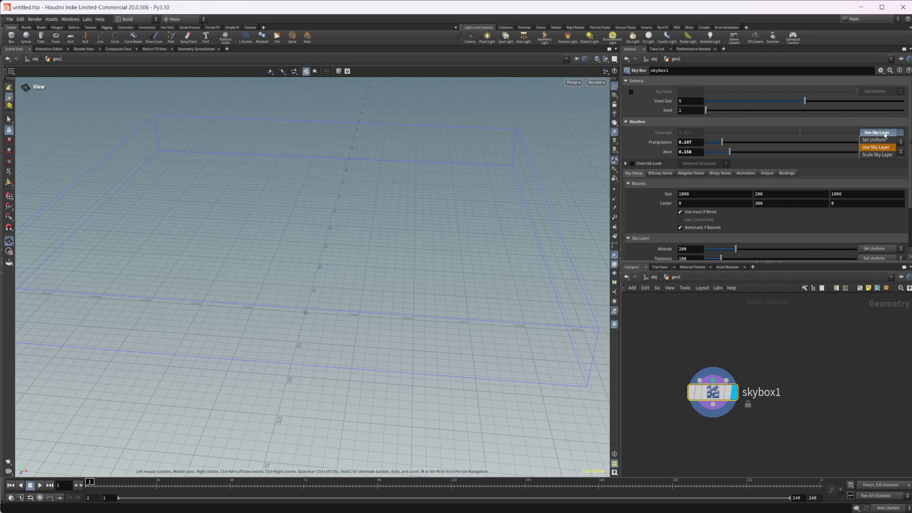
pyautogui.click(874, 140)
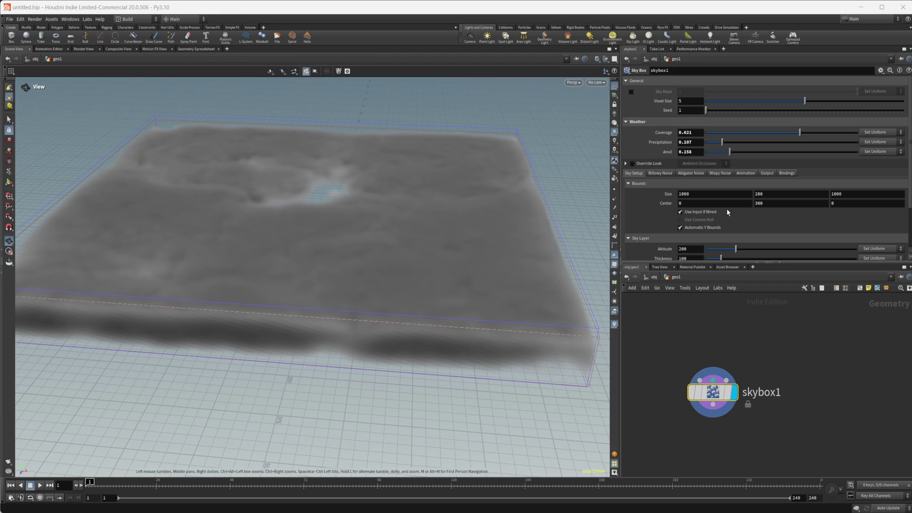
pyautogui.scroll(-2, 637, 215)
pyautogui.scroll(2, 670, 213)
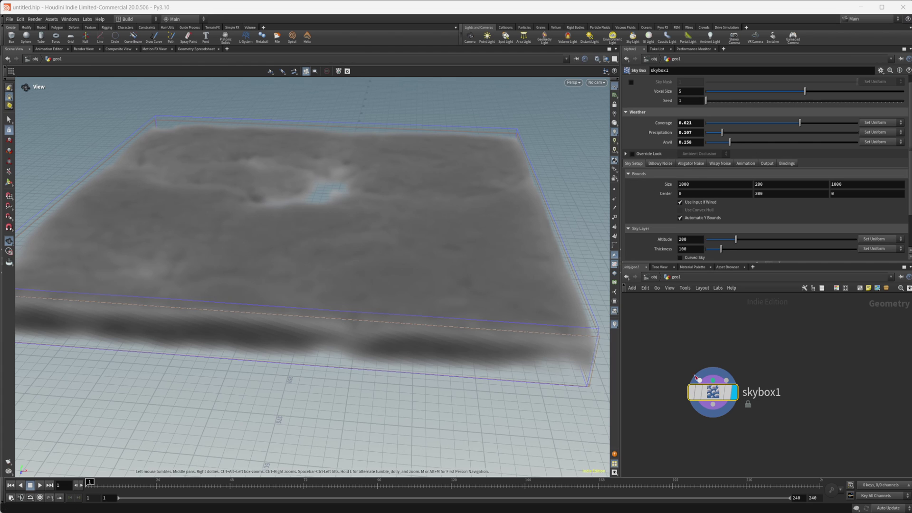
pyautogui.moveTo(670, 345); pyautogui.dragTo(669, 357, button='middle')
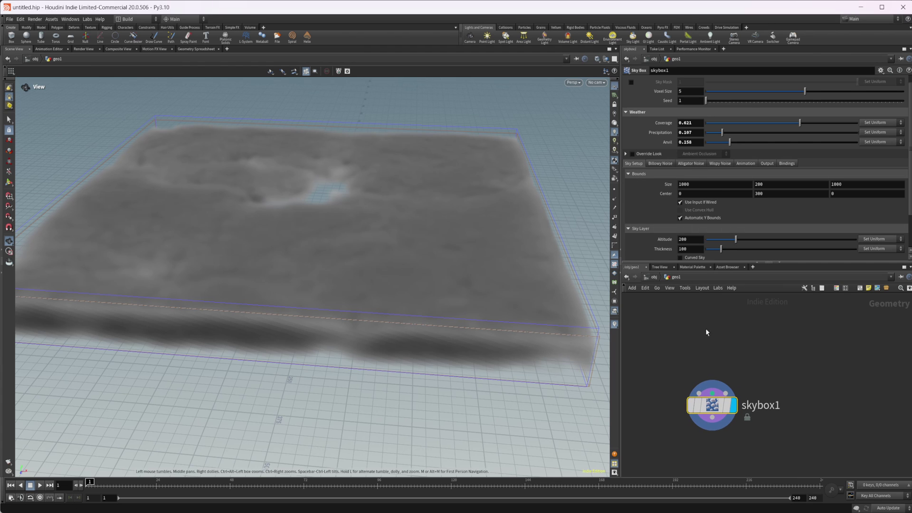
# - Enable Wispy Noise on the sky box
pyautogui.click(661, 164)
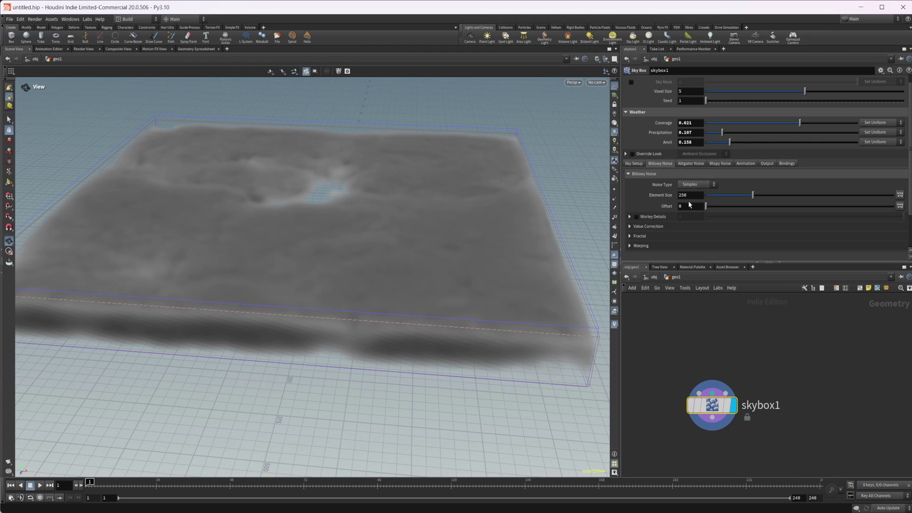
pyautogui.click(718, 163)
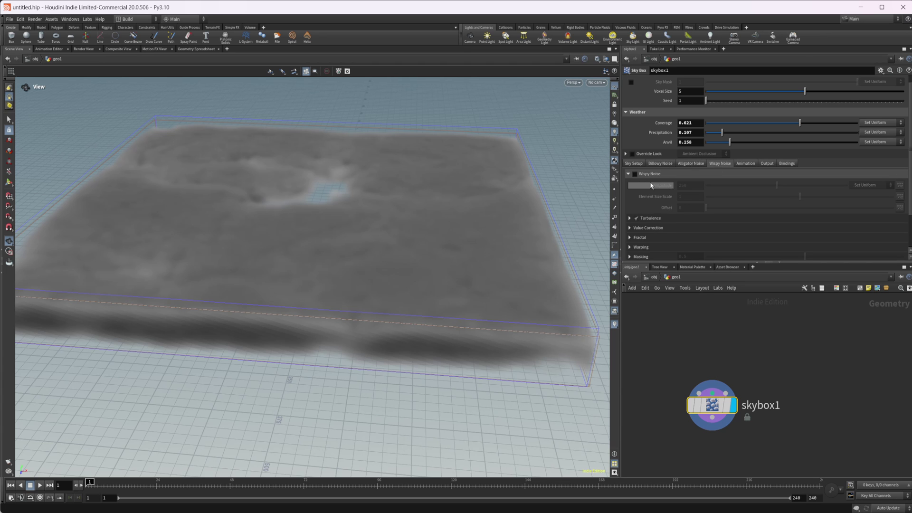
pyautogui.click(635, 175)
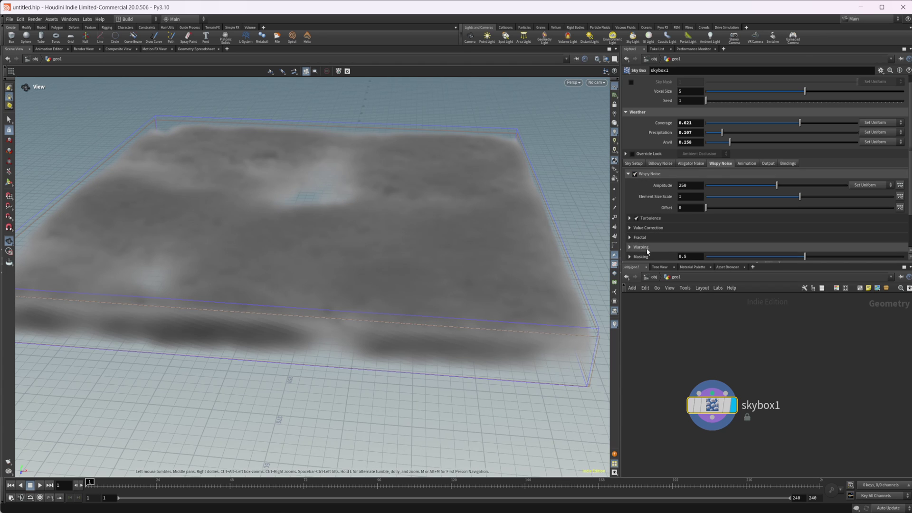
# - Enable Alligator Noise on the sky box with amplitude scale 0.842 and element size scale 0.671
pyautogui.click(691, 164)
pyautogui.click(635, 174)
pyautogui.moveTo(800, 194); pyautogui.dragTo(840, 209)
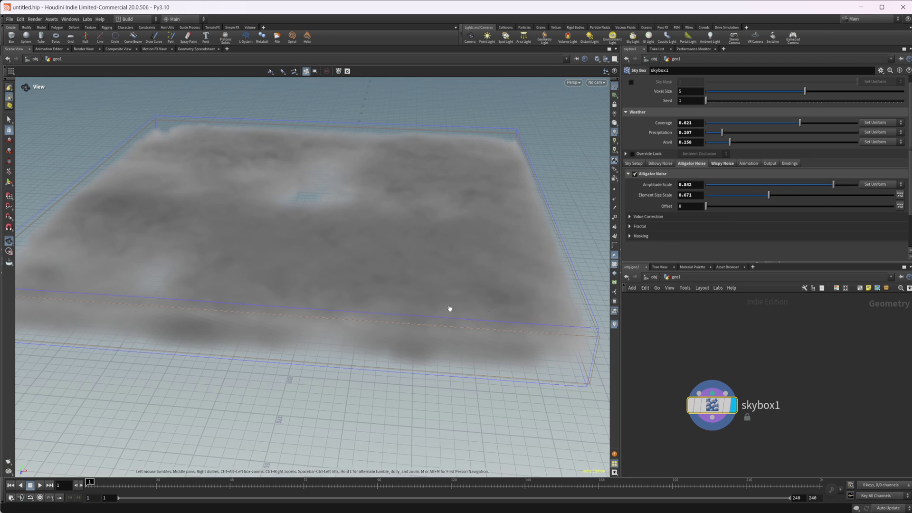
# - Set the sky box's precipitation to 0 and its coverage to 0.475
pyautogui.moveTo(442, 305); pyautogui.dragTo(458, 277)
pyautogui.moveTo(458, 277); pyautogui.dragTo(378, 312, button='right')
pyautogui.moveTo(378, 312); pyautogui.dragTo(351, 325)
pyautogui.moveTo(721, 132); pyautogui.dragTo(706, 132)
pyautogui.moveTo(800, 123); pyautogui.dragTo(775, 123)
pyautogui.moveTo(452, 264); pyautogui.dragTo(373, 354)
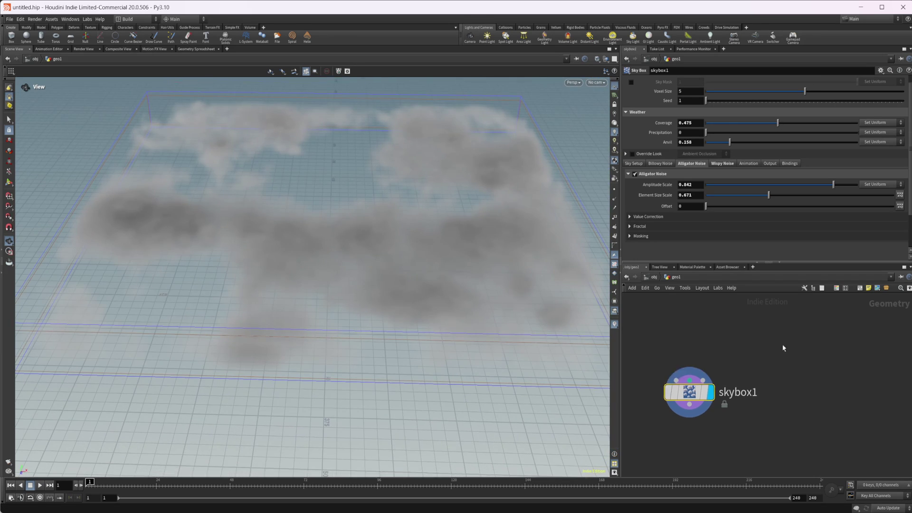
# - Search the available nodes for "sky" to review the Sky Field variants, without adding one
pyautogui.press('Tab')
pyautogui.write('sk')
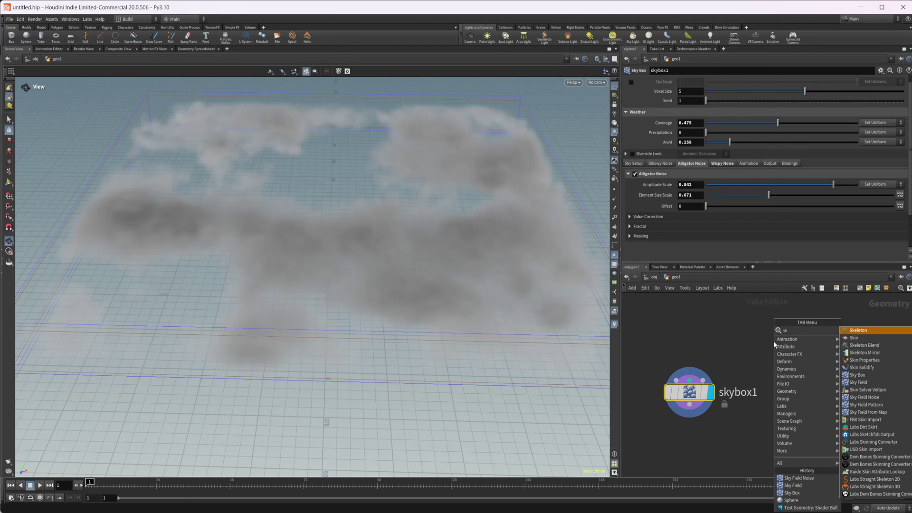
pyautogui.write('y')
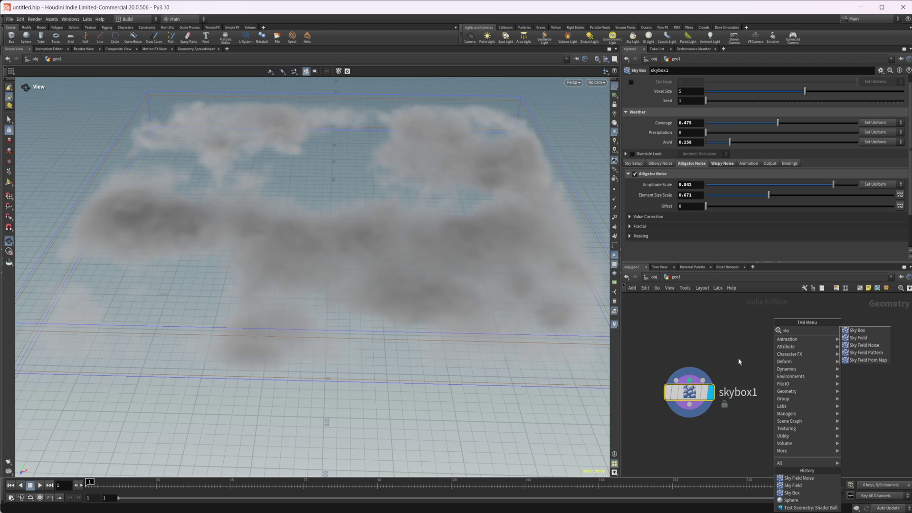
pyautogui.press('Down')
pyautogui.press('Down')
pyautogui.press('Down')
pyautogui.press('Escape')
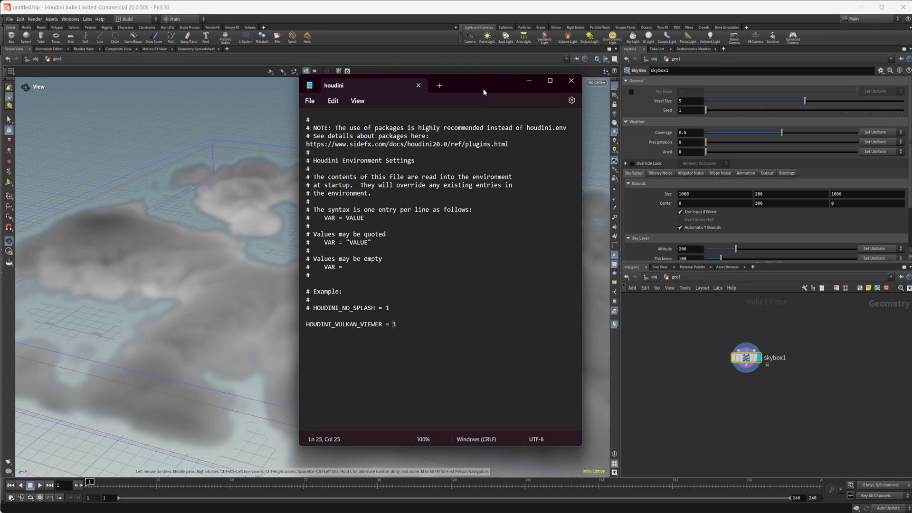
# - Review the HOUDINI_VULKAN_VIEWER = 1 entry in the houdini.env file, minimise the editor and inspect the clouds in the viewport
pyautogui.moveTo(306, 325); pyautogui.dragTo(361, 325)
pyautogui.click(361, 325)
pyautogui.moveTo(402, 325); pyautogui.dragTo(309, 324)
pyautogui.click(404, 334)
pyautogui.click(529, 81)
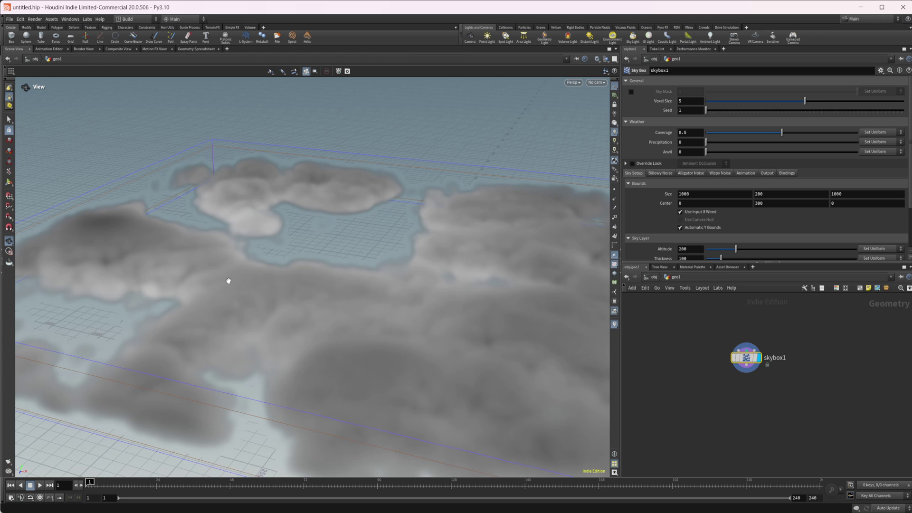
pyautogui.moveTo(438, 269); pyautogui.dragTo(397, 281)
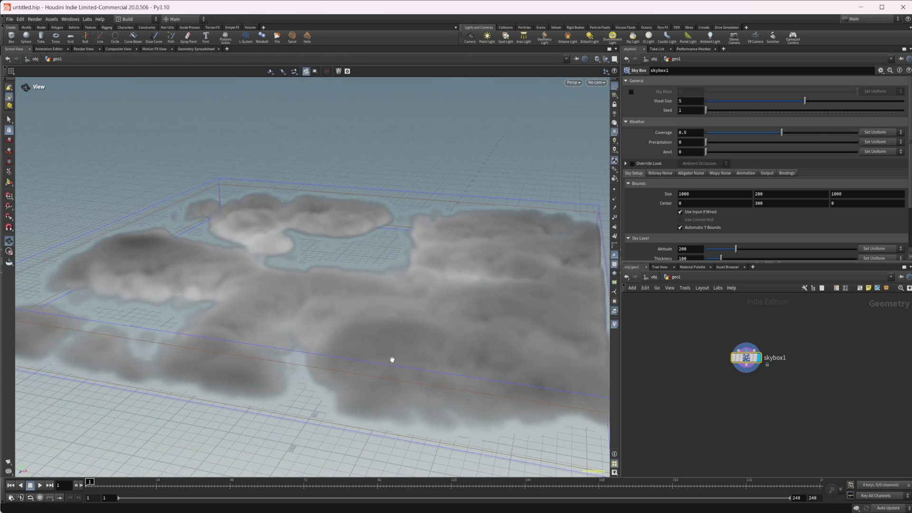
pyautogui.moveTo(391, 359); pyautogui.dragTo(390, 358)
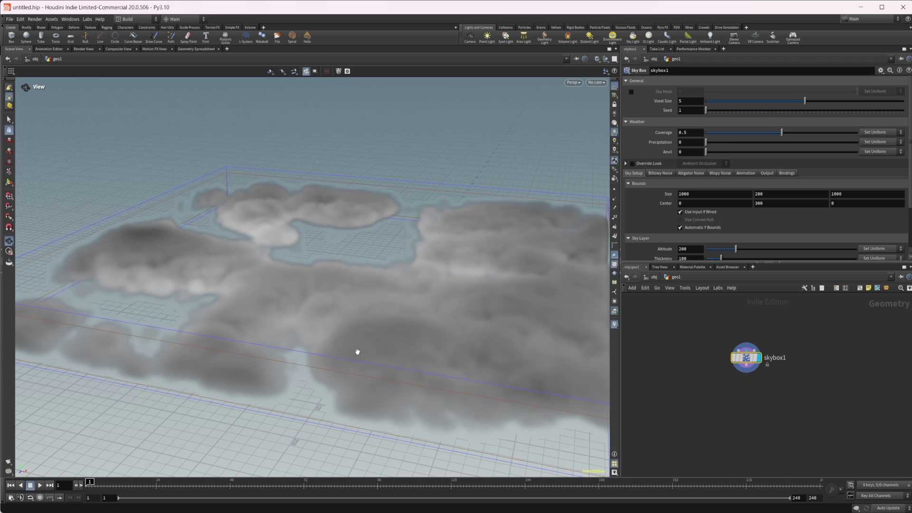
# - Switch to the Solaris desktop and go from the geometry network to the LOPs stage
pyautogui.click(135, 19)
pyautogui.click(157, 95)
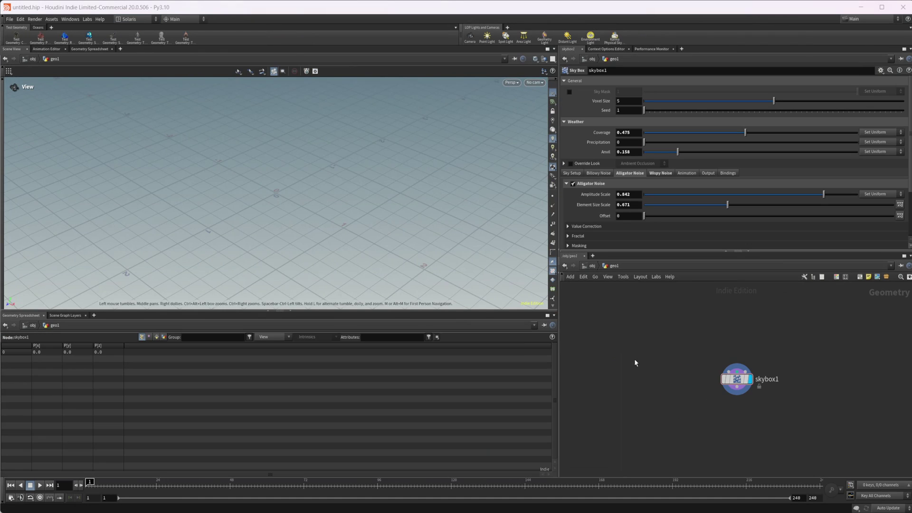
pyautogui.click(590, 266)
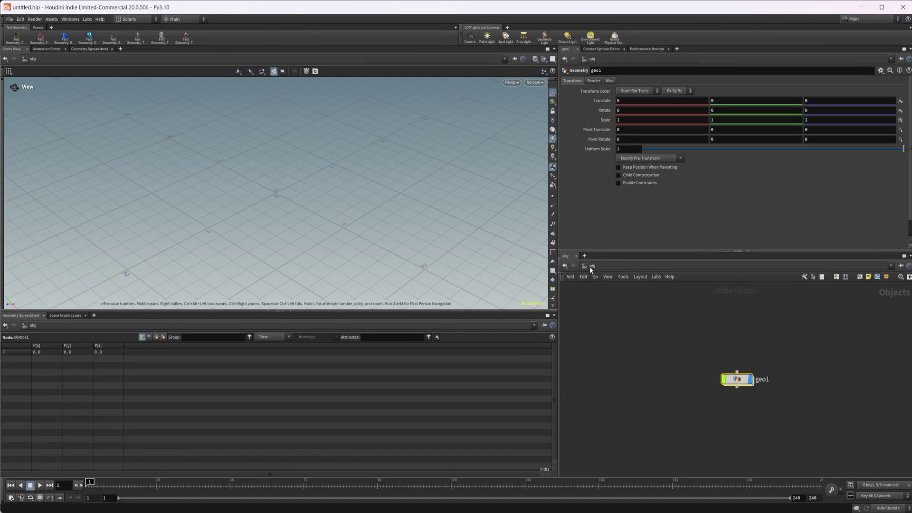
pyautogui.press('n')
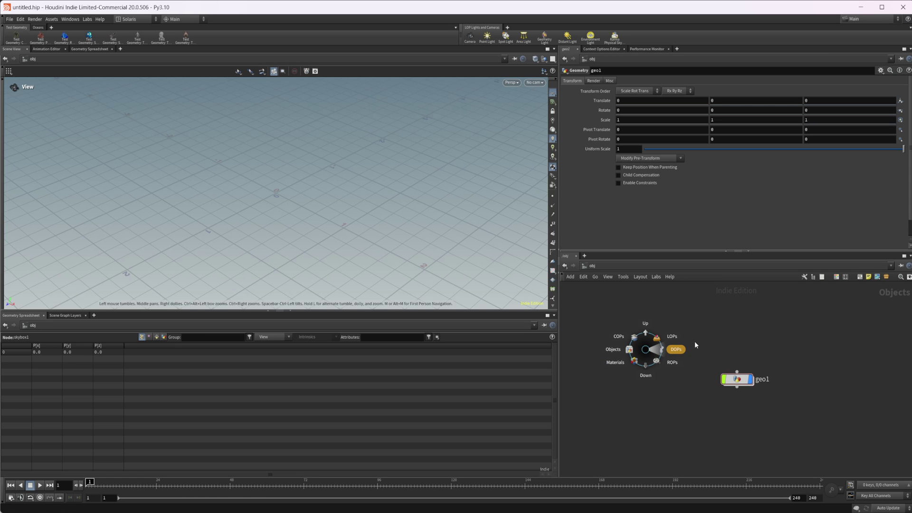
pyautogui.click(681, 333)
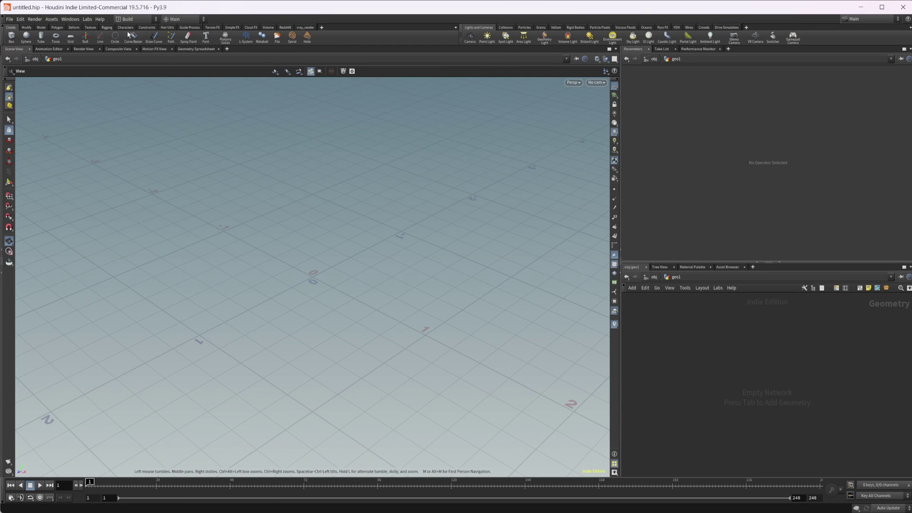
# - Switch to the Houdini 19.5 window and change its desktop to Solaris
pyautogui.click(135, 19)
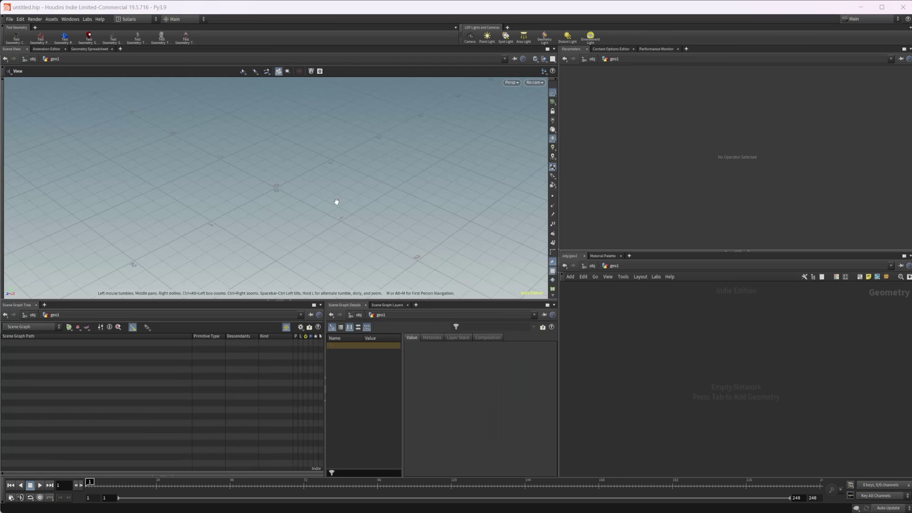
pyautogui.click(142, 94)
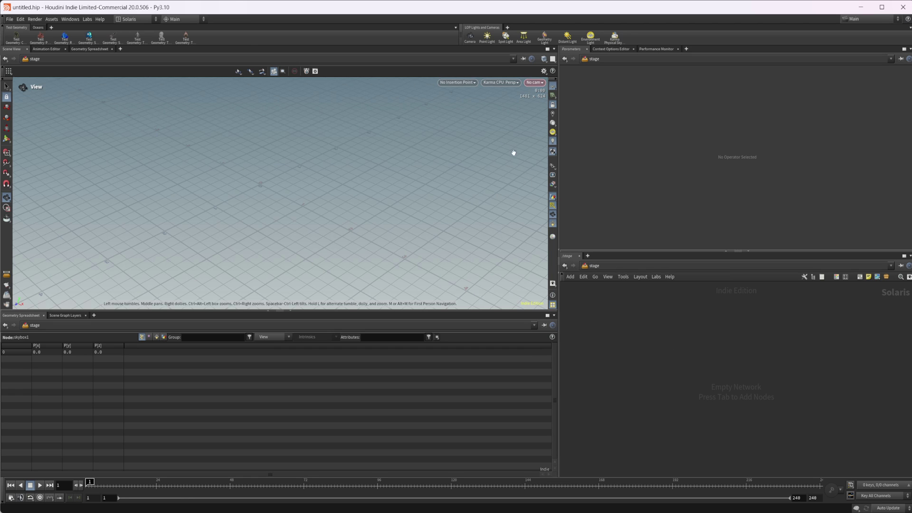
# - Switch the viewport renderer from Karma CPU to Houdini GL and review the other available renderers
pyautogui.click(498, 83)
pyautogui.click(502, 110)
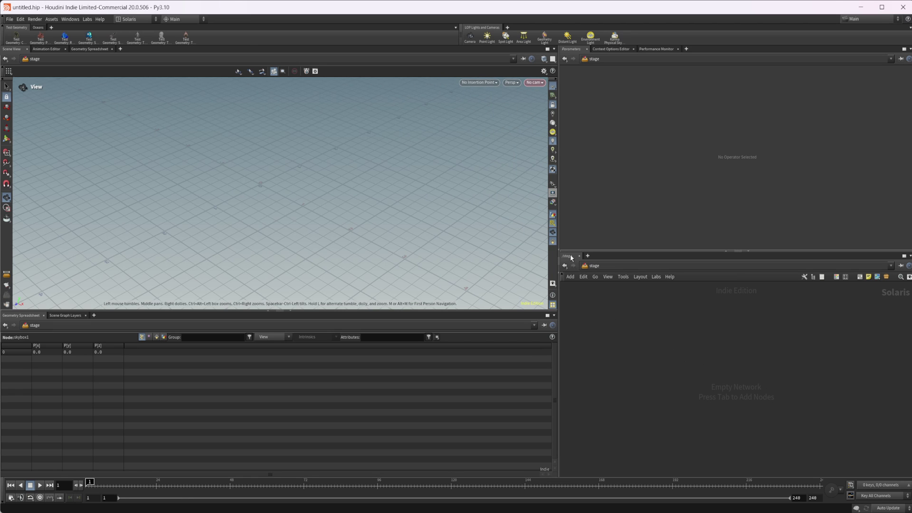
pyautogui.click(512, 82)
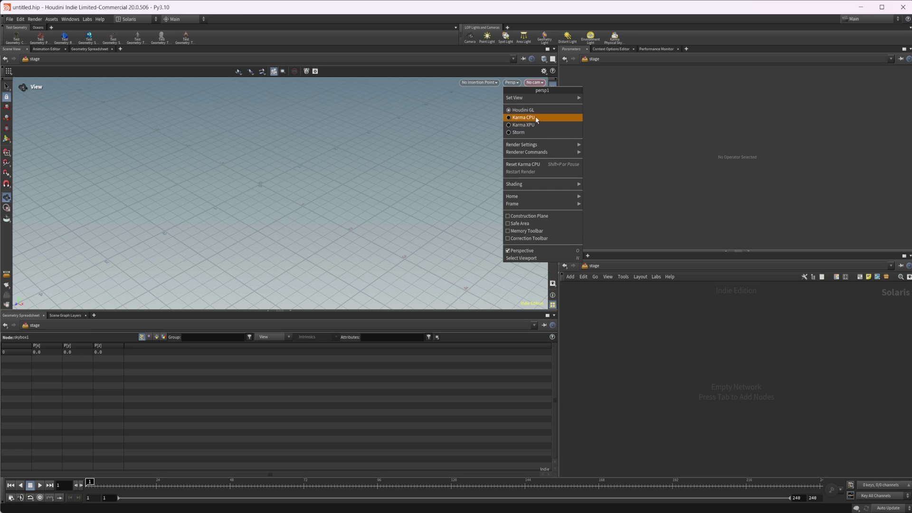
pyautogui.click(645, 351)
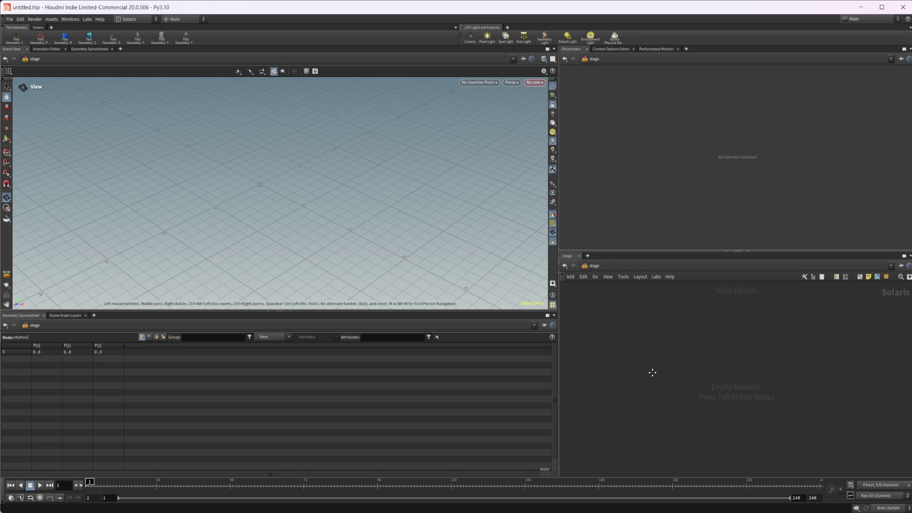
# - Add a SOP Create node to the empty stage network
pyautogui.press('Tab')
pyautogui.write('sop')
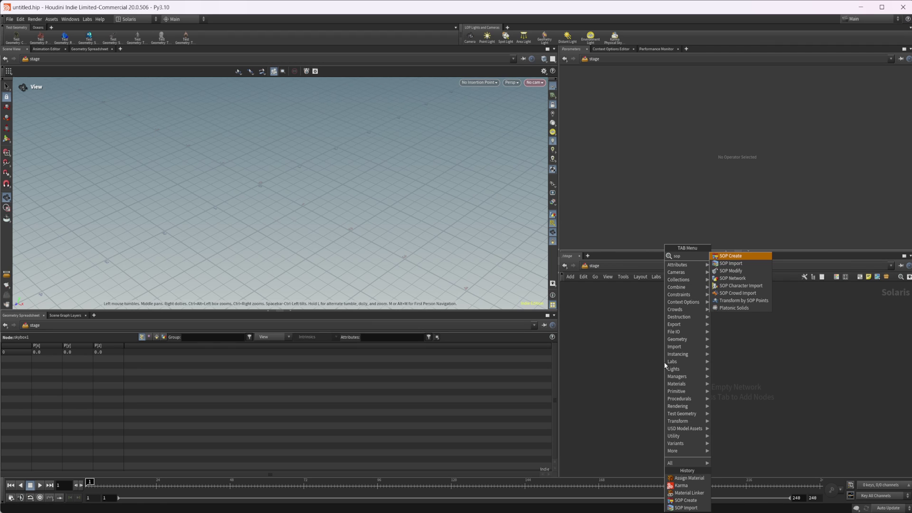
pyautogui.press('Return')
pyautogui.click(665, 363)
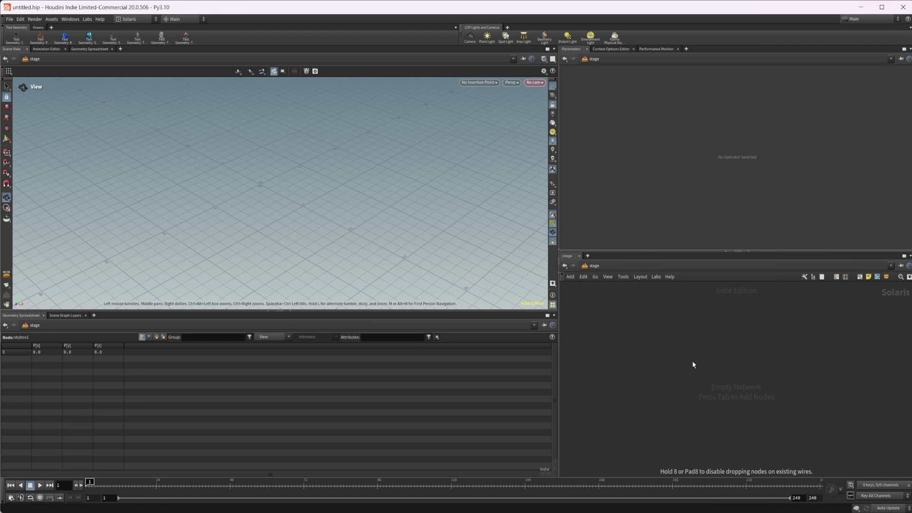
pyautogui.scroll(5, 691, 385)
pyautogui.moveTo(656, 356); pyautogui.dragTo(735, 404, button='middle')
# - Add a Test Geometry: Shader Ball inside the SOP Create node, return to the stage level and view the ball
pyautogui.doubleClick(697, 380)
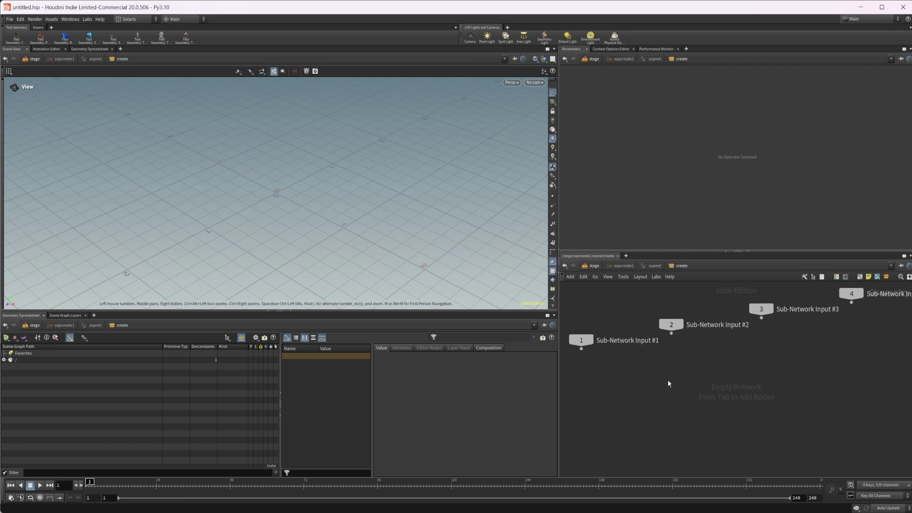
pyautogui.press('Tab')
pyautogui.write('shader')
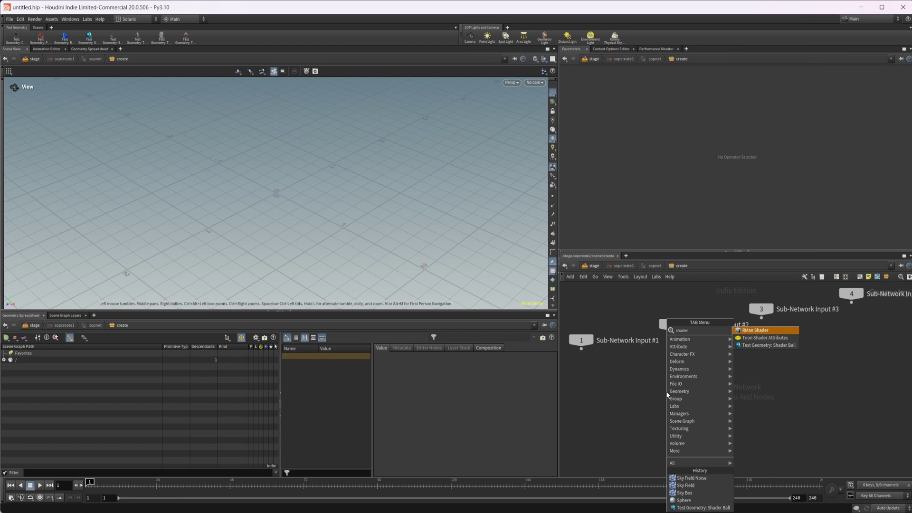
pyautogui.press('Down')
pyautogui.press('Down')
pyautogui.press('Return')
pyautogui.click(666, 391)
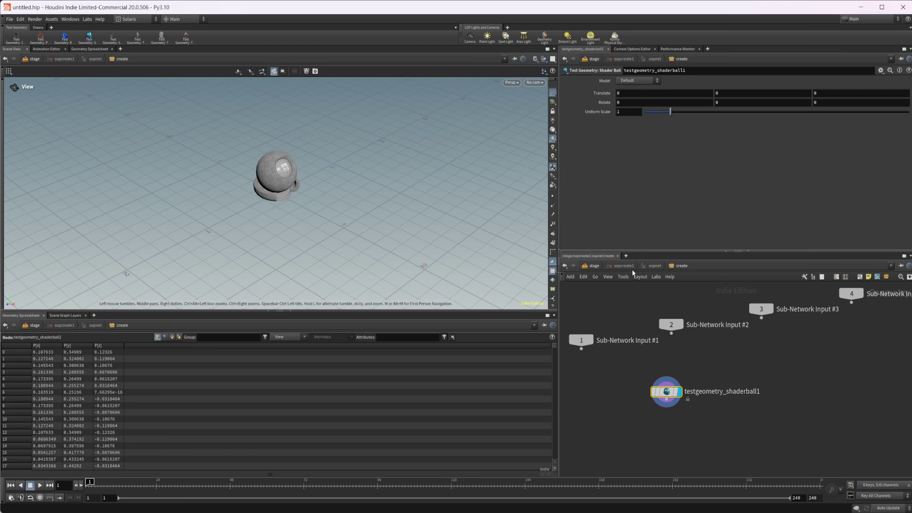
pyautogui.click(592, 266)
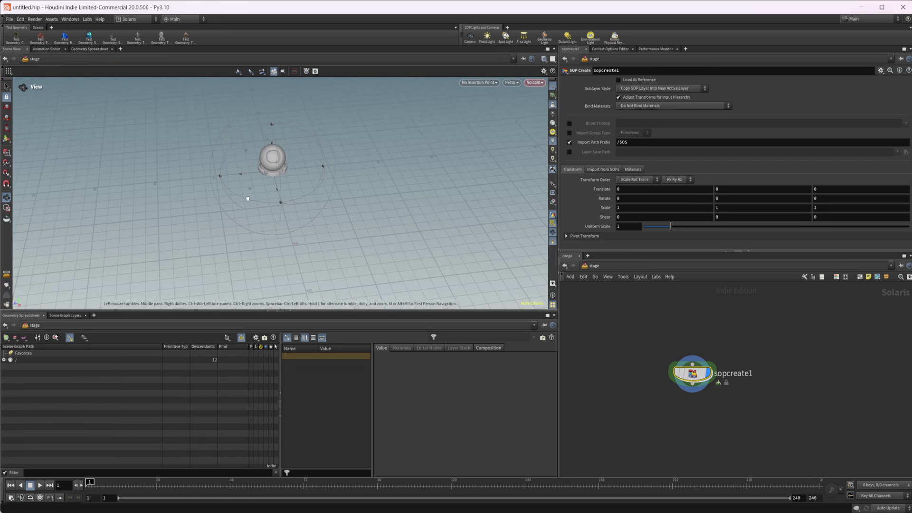
pyautogui.scroll(6, 248, 216)
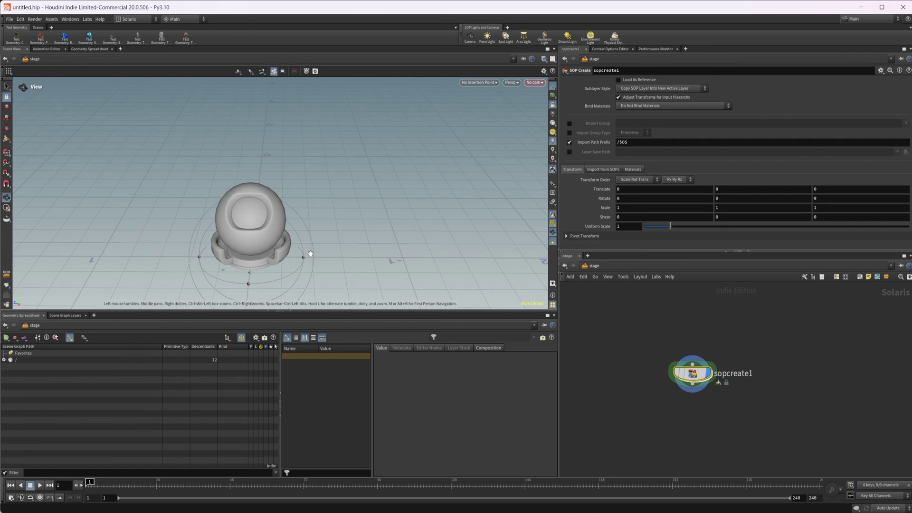
pyautogui.press('Return')
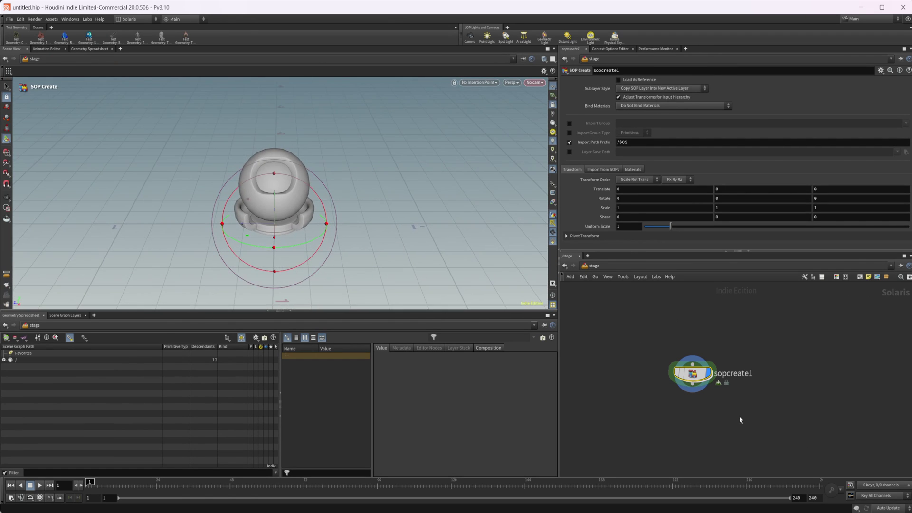
pyautogui.moveTo(708, 452); pyautogui.dragTo(683, 389, button='middle')
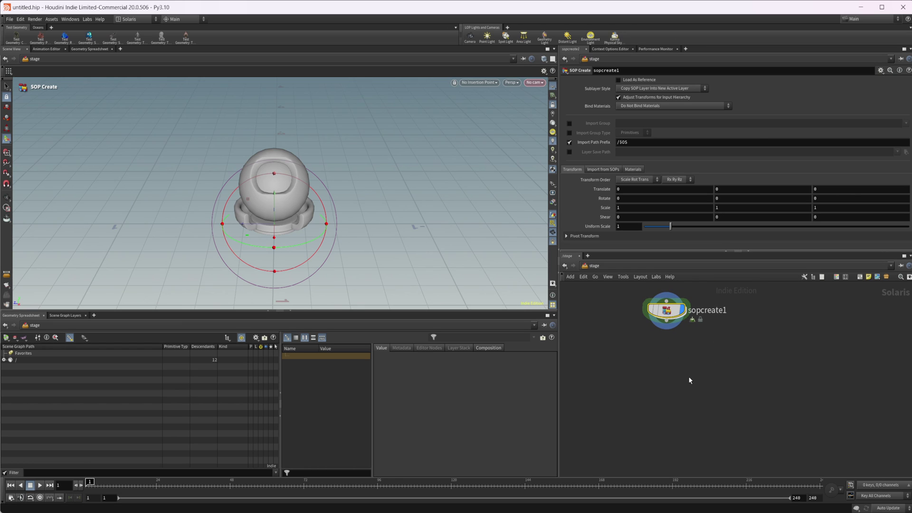
pyautogui.press('Tab')
pyautogui.write('mate')
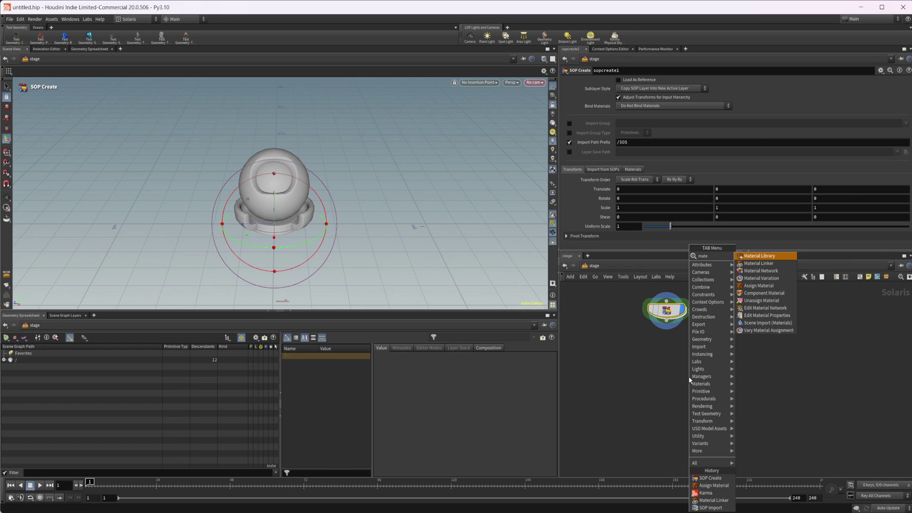
pyautogui.write('riall')
pyautogui.press('Return')
pyautogui.press('Escape')
# - Add a Material Linker node below the SOP Create node, wire the two together and display the Material Linker
pyautogui.press('Tab')
pyautogui.write('mater l')
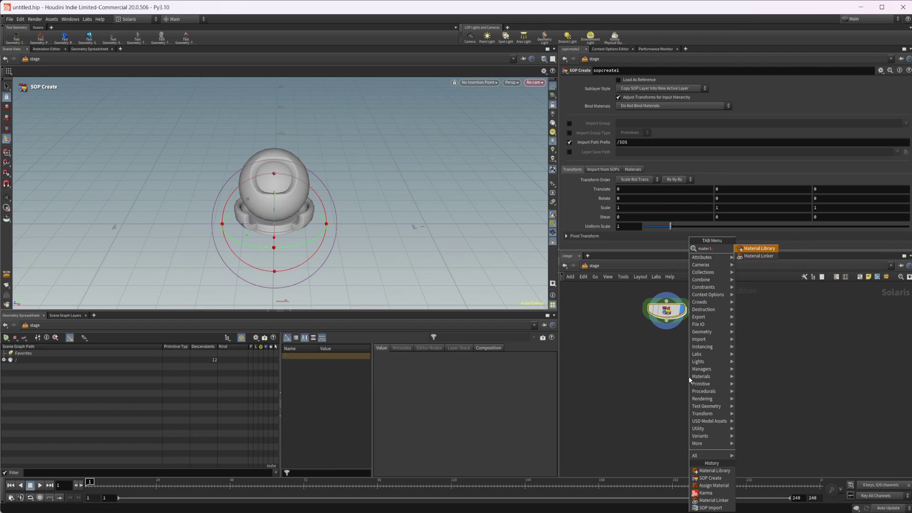
pyautogui.press('Return')
pyautogui.click(673, 377)
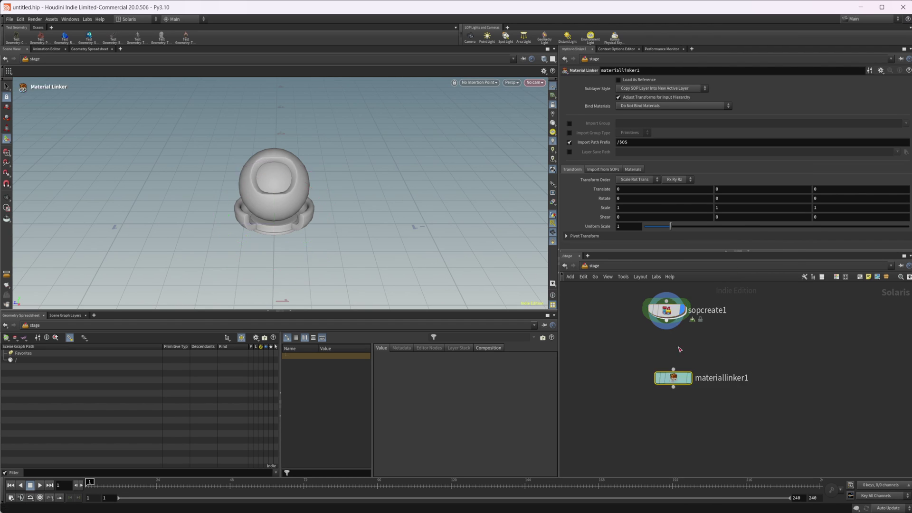
pyautogui.moveTo(666, 321); pyautogui.dragTo(666, 382)
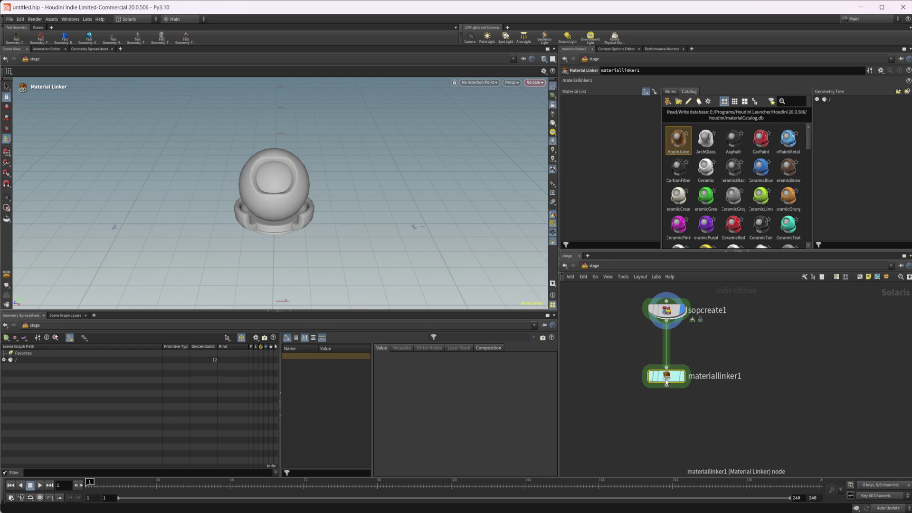
pyautogui.press('r')
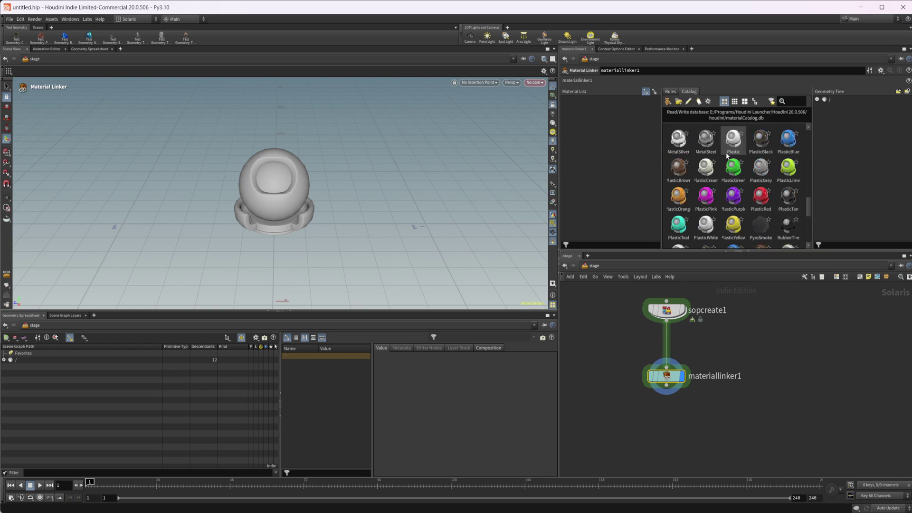
# - Browse the Material Linker's catalog of ready-made materials, search it for "clou" and clear the search
pyautogui.click(677, 93)
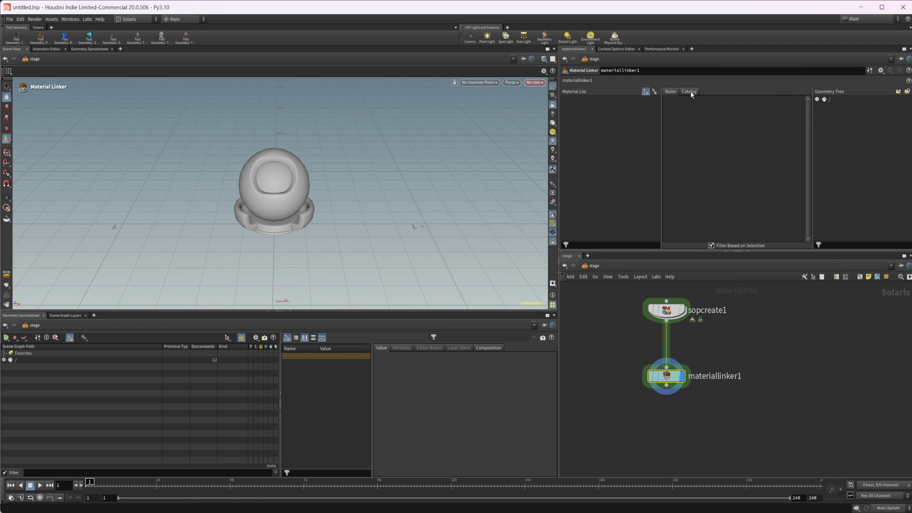
pyautogui.click(690, 92)
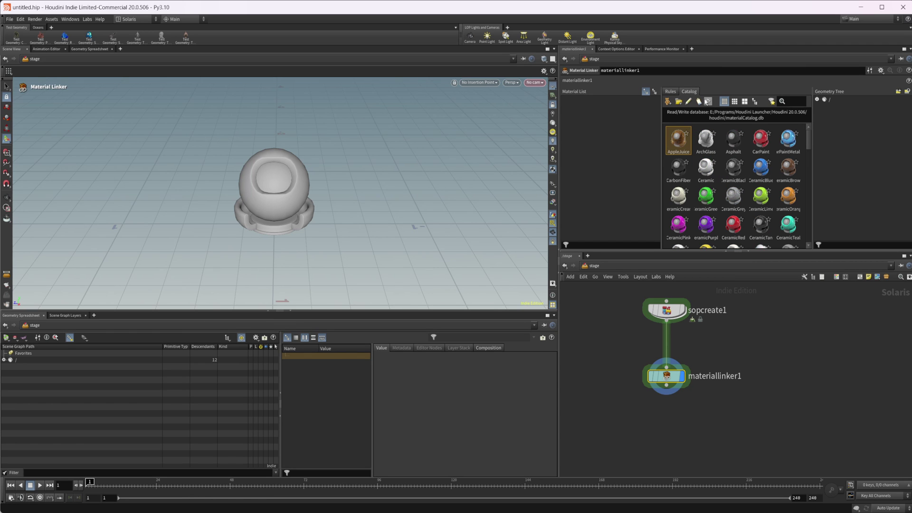
pyautogui.scroll(-5, 739, 190)
pyautogui.scroll(5, 740, 190)
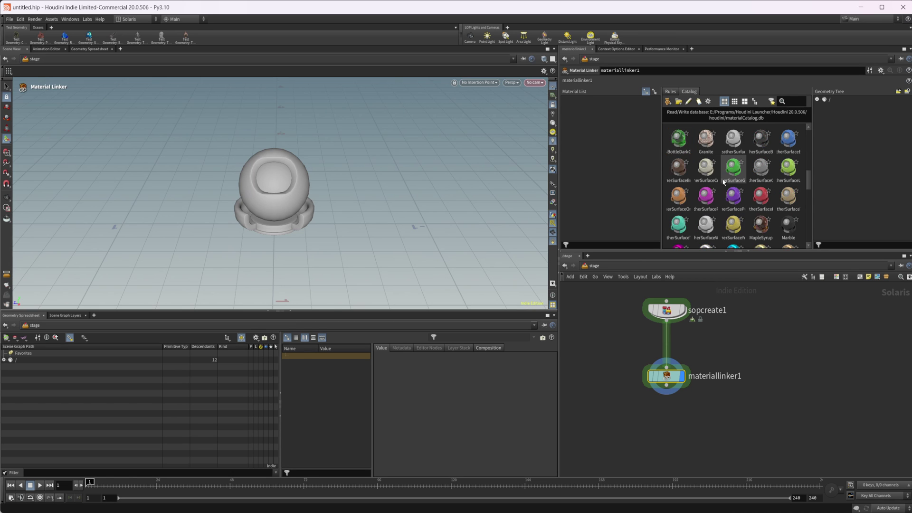
pyautogui.scroll(-3, 723, 182)
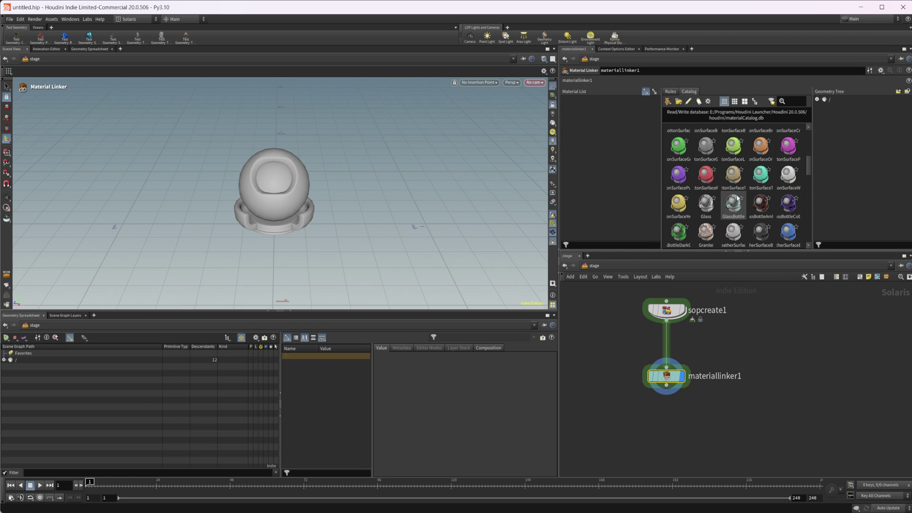
pyautogui.scroll(-3, 737, 200)
pyautogui.click(801, 103)
pyautogui.write('clou')
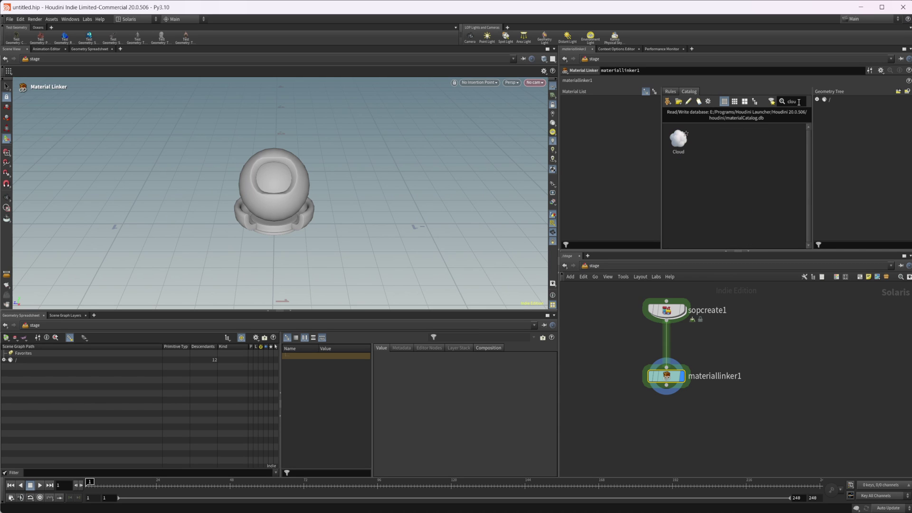
pyautogui.press('BackSpace')
pyautogui.press('BackSpace')
pyautogui.press('BackSpace')
pyautogui.press('BackSpace')
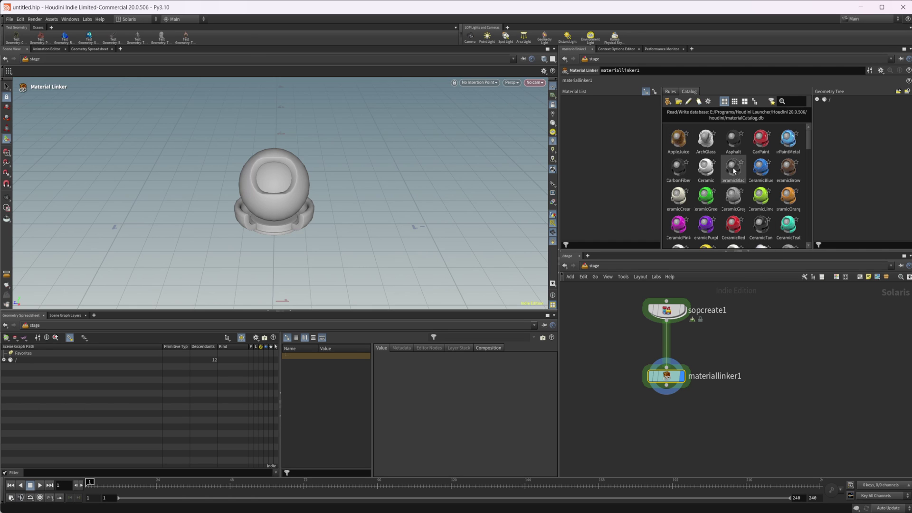
# - Add CarbonFiber from the catalog to the material list and assign it to the whole shaderball component
pyautogui.moveTo(678, 168); pyautogui.dragTo(614, 147)
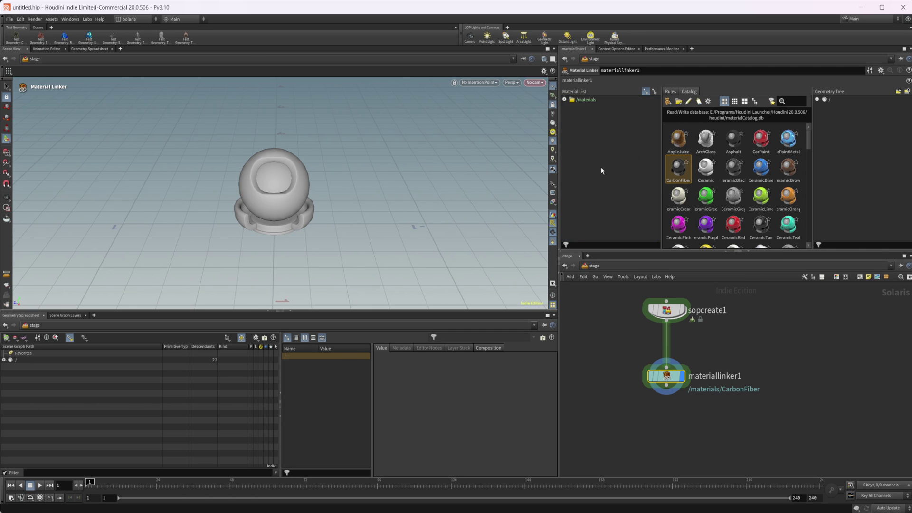
pyautogui.click(597, 108)
pyautogui.moveTo(599, 113); pyautogui.dragTo(301, 199)
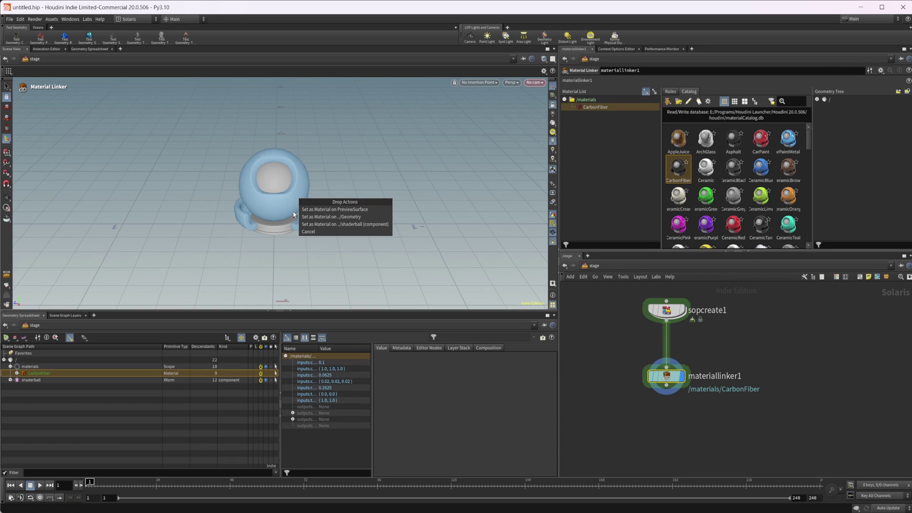
pyautogui.click(342, 223)
# - Add a camera node after the Material Linker, looking at the shader ball
pyautogui.moveTo(707, 414); pyautogui.dragTo(670, 372, button='middle')
pyautogui.press('Tab')
pyautogui.press('Escape')
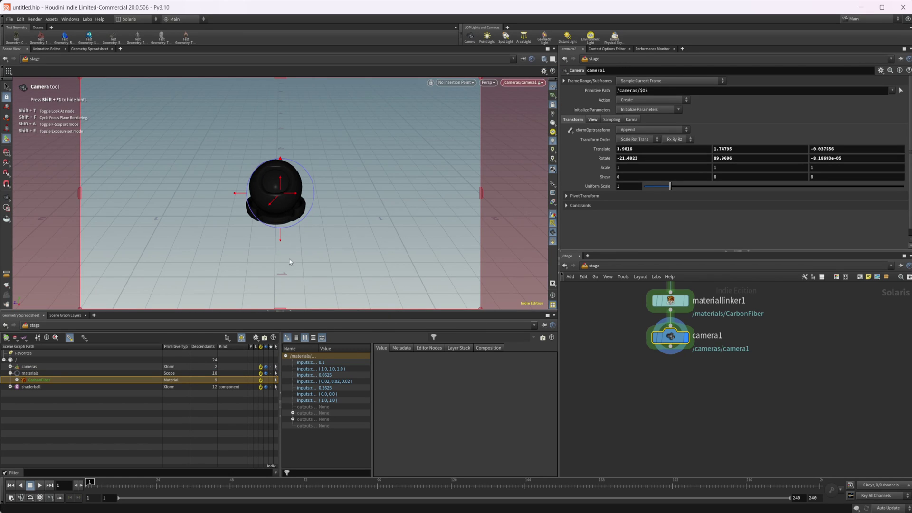
# - Add a Karma Physical Sky node connected below the camera node
pyautogui.moveTo(682, 367); pyautogui.dragTo(672, 360, button='middle')
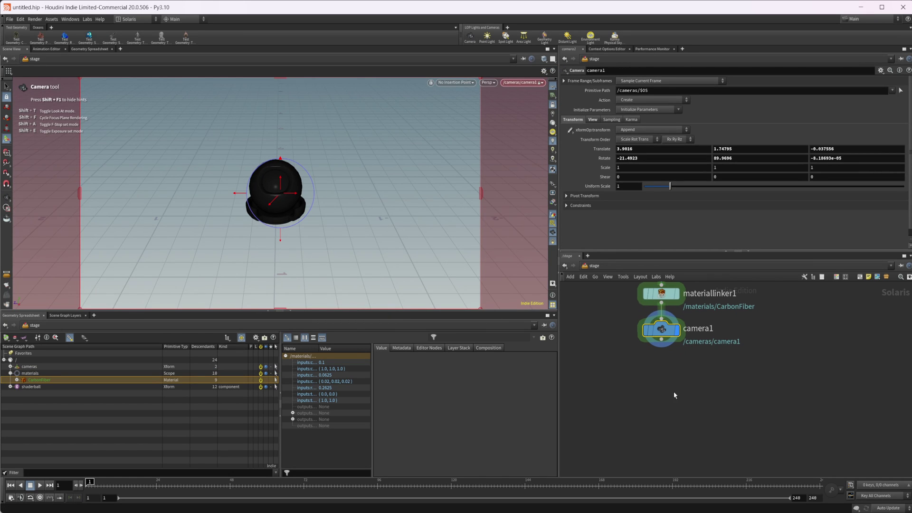
pyautogui.moveTo(673, 395)
pyautogui.mouseDown(button='middle')
pyautogui.moveTo(674, 463)
pyautogui.moveTo(671, 407)
pyautogui.mouseUp(button='middle')
pyautogui.press('Tab')
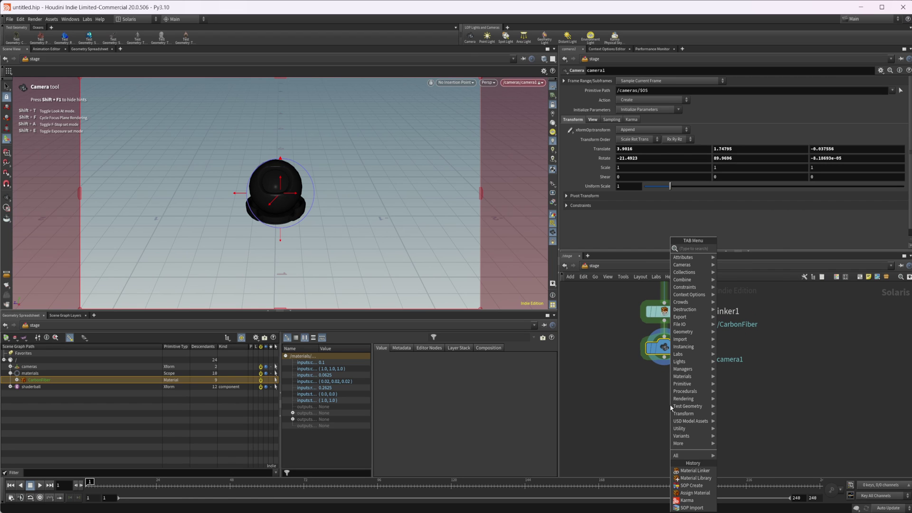
pyautogui.write('kar')
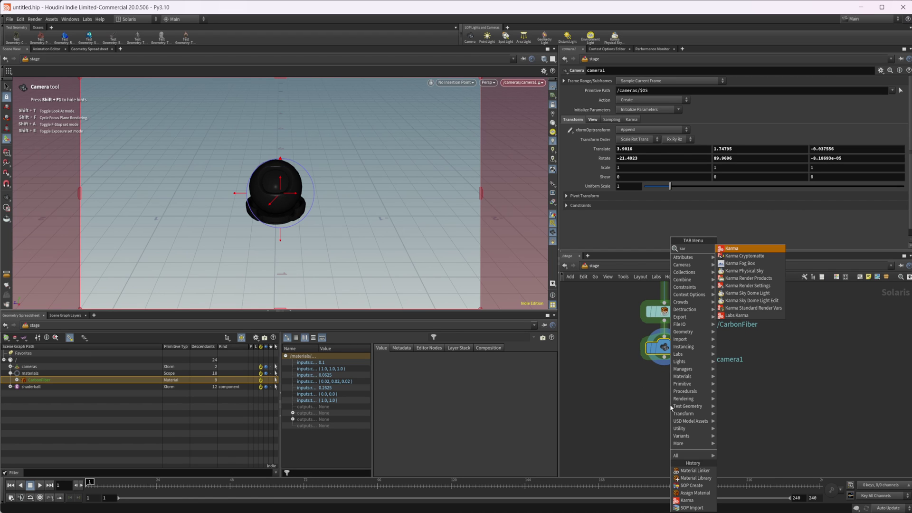
pyautogui.click(737, 271)
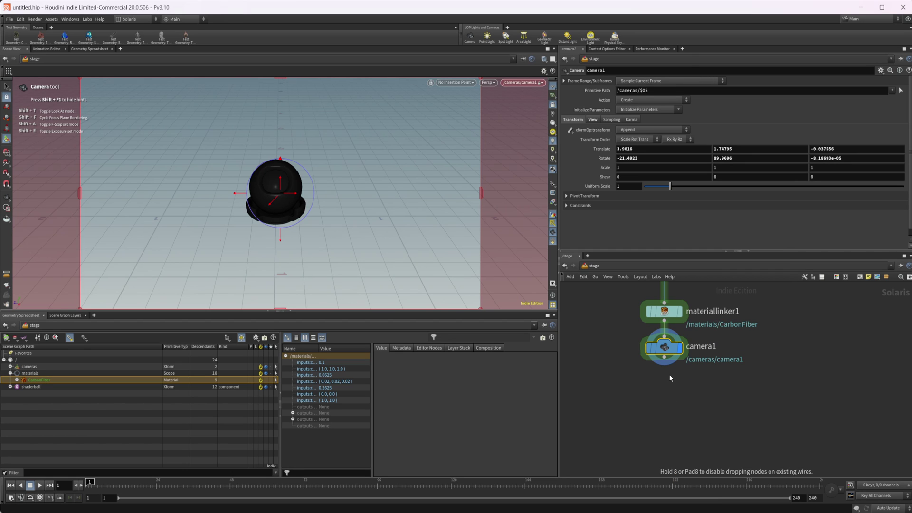
pyautogui.click(665, 400)
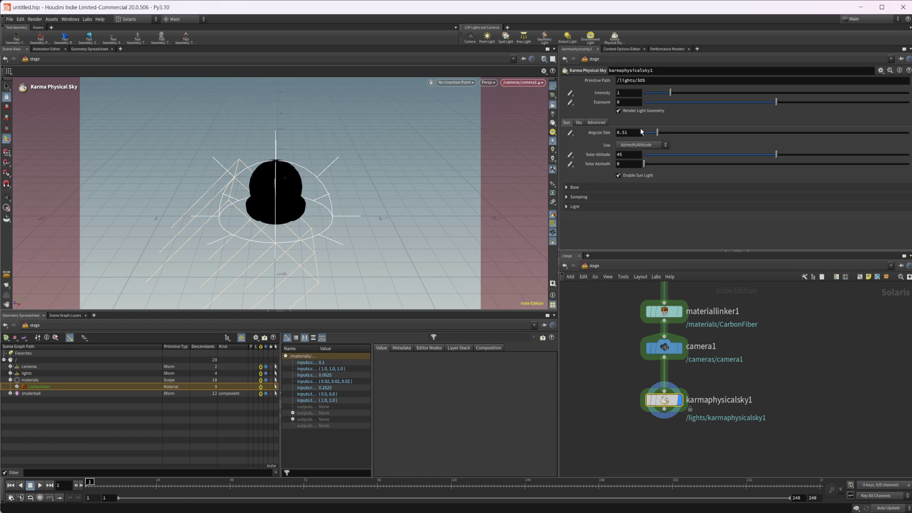
# - Try the Location/Date/Time sun mode on the Karma Physical Sky and restore Azimuth/Altitude
pyautogui.click(653, 146)
pyautogui.click(653, 154)
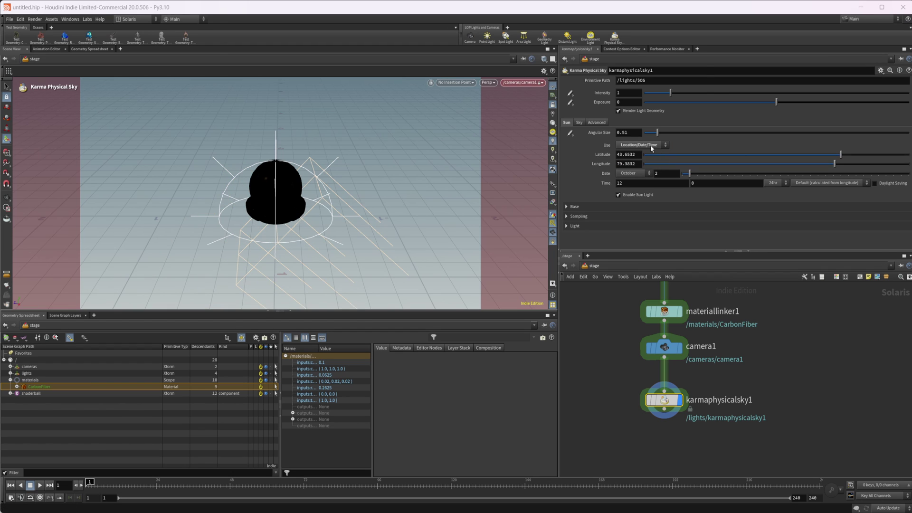
pyautogui.click(652, 147)
pyautogui.click(650, 155)
pyautogui.click(659, 145)
pyautogui.click(849, 427)
# - Add the Karma render setup, with its Karma Render Settings and USD Render ROP nodes, below the physical sky
pyautogui.moveTo(839, 426); pyautogui.dragTo(850, 304, button='middle')
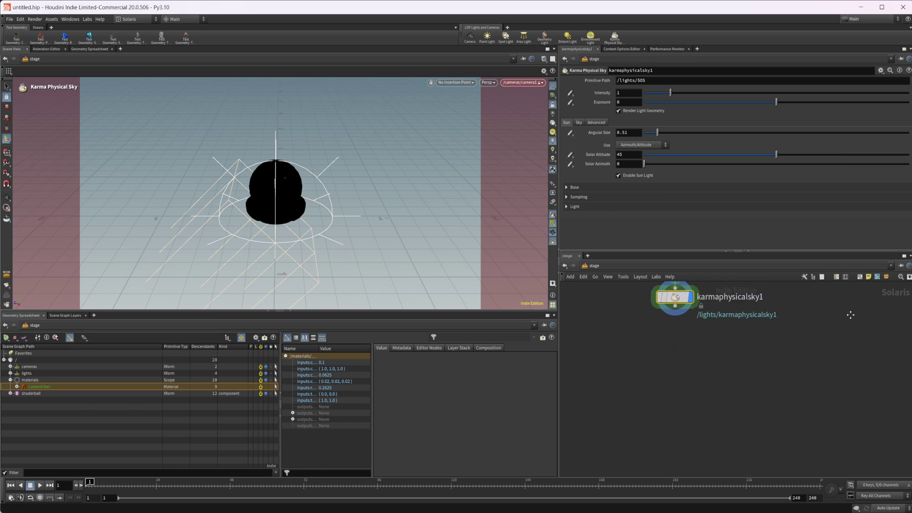
pyautogui.moveTo(759, 362); pyautogui.dragTo(740, 435, button='middle')
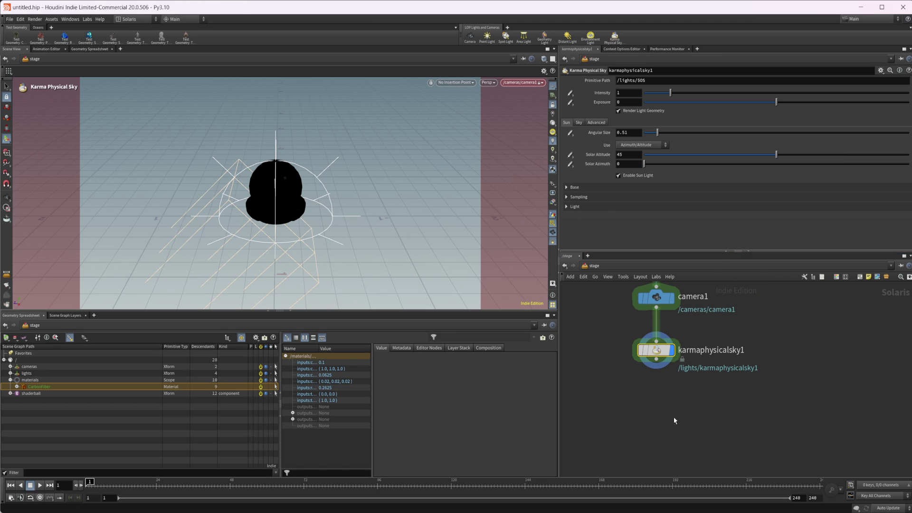
pyautogui.press('Tab')
pyautogui.write('kar')
pyautogui.press('Return')
pyautogui.click(656, 407)
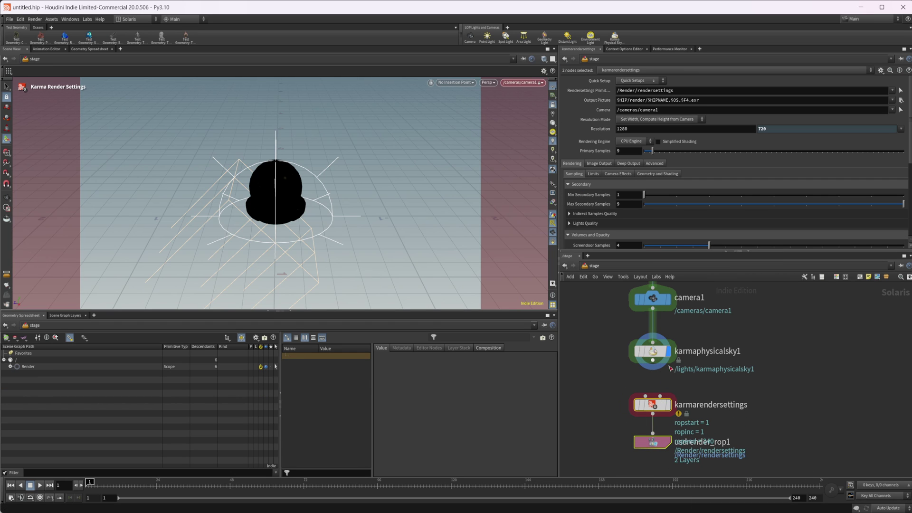
# - Display the Karma Render Settings node's output and switch the viewport renderer to Karma XPU
pyautogui.moveTo(653, 406)
pyautogui.click(672, 385)
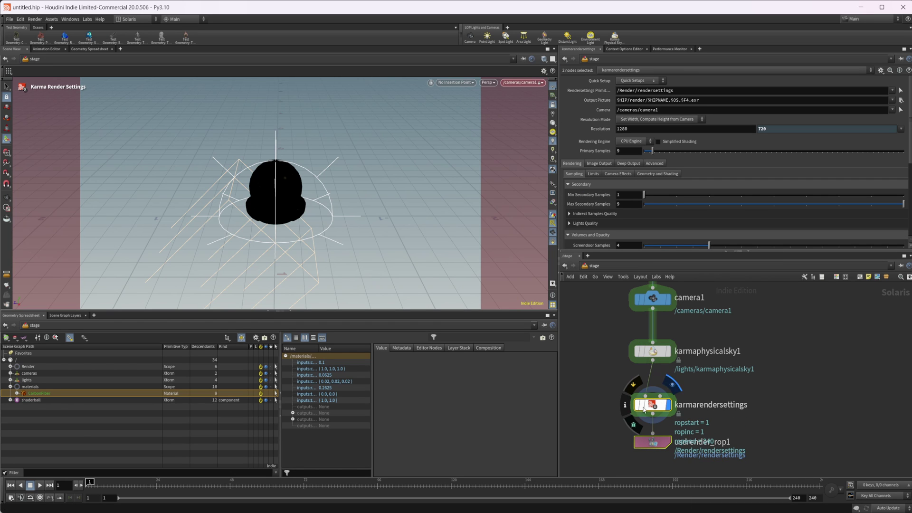
pyautogui.click(552, 86)
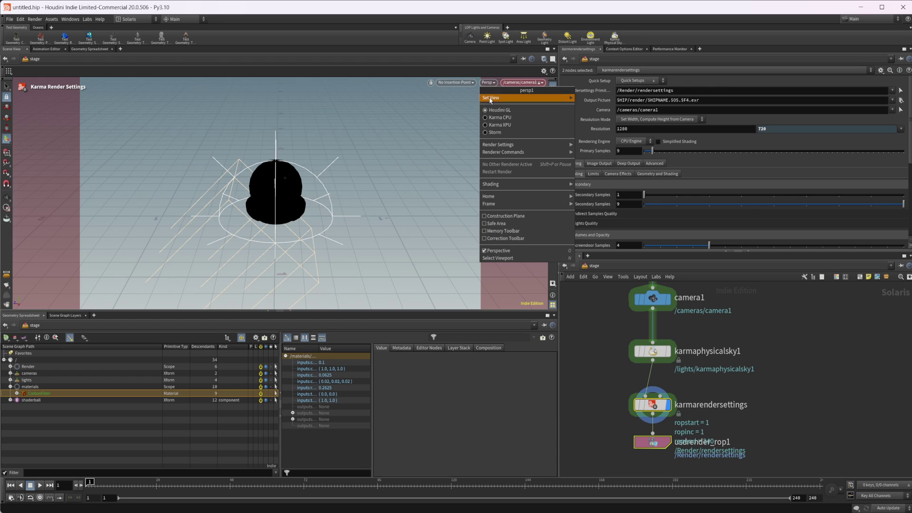
pyautogui.click(513, 125)
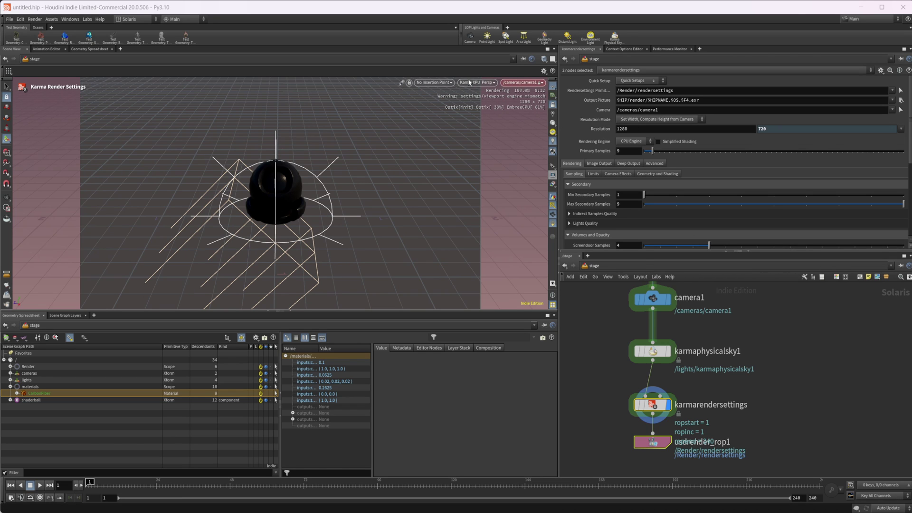
# - Set the rendering engine to XPU Engine in the Karma Render Settings and bring the camera view closer to the shader ball
pyautogui.click(632, 141)
pyautogui.click(634, 156)
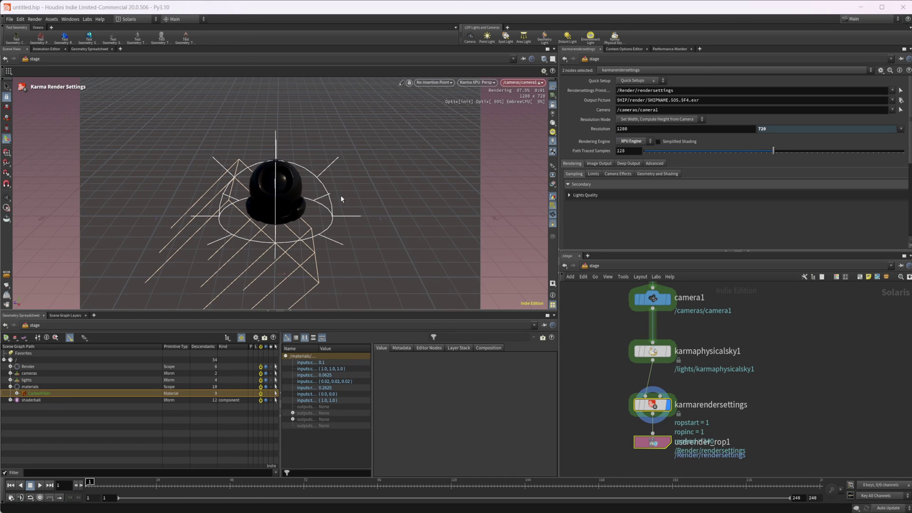
pyautogui.press('Escape')
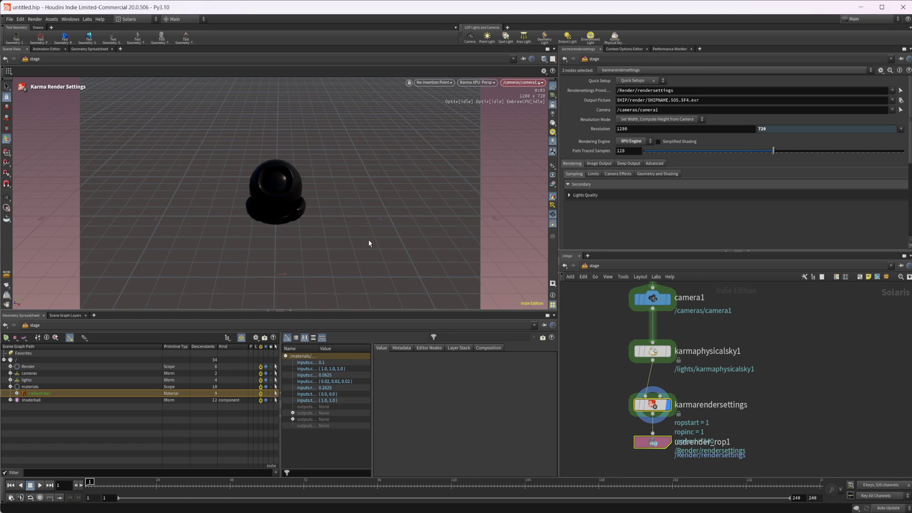
pyautogui.scroll(2, 341, 183)
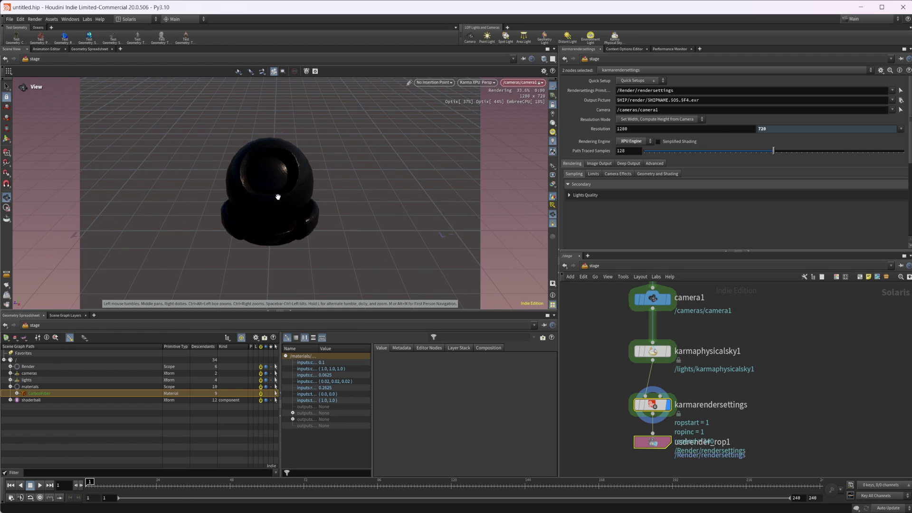
pyautogui.scroll(3, 269, 190)
pyautogui.press('Return')
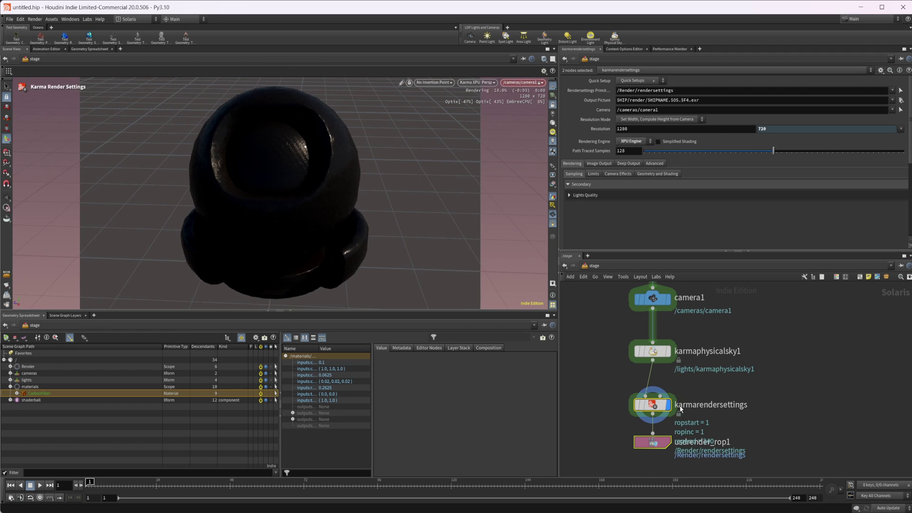
# - Raise the Karma Physical Sky intensity to about 5.14 and zoom in on the shader ball's carbon fiber surface
pyautogui.click(653, 353)
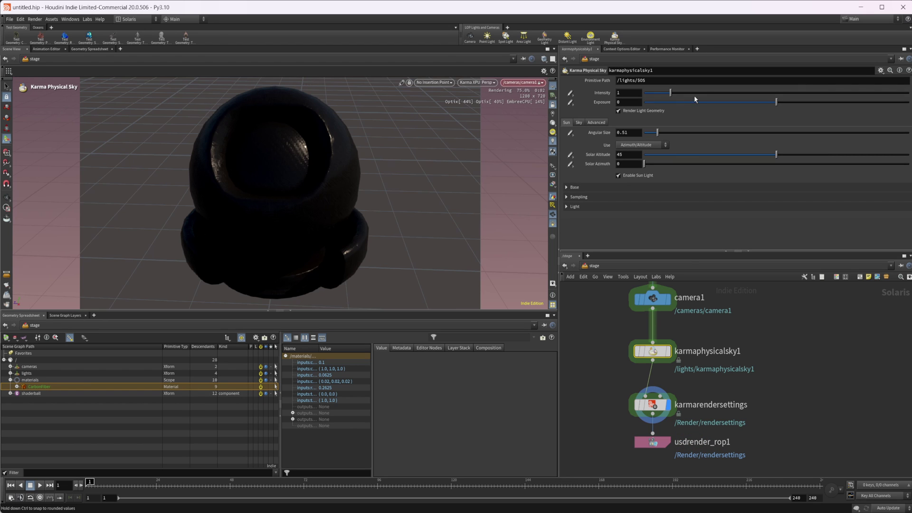
pyautogui.moveTo(697, 93); pyautogui.dragTo(779, 93)
pyautogui.press('Escape')
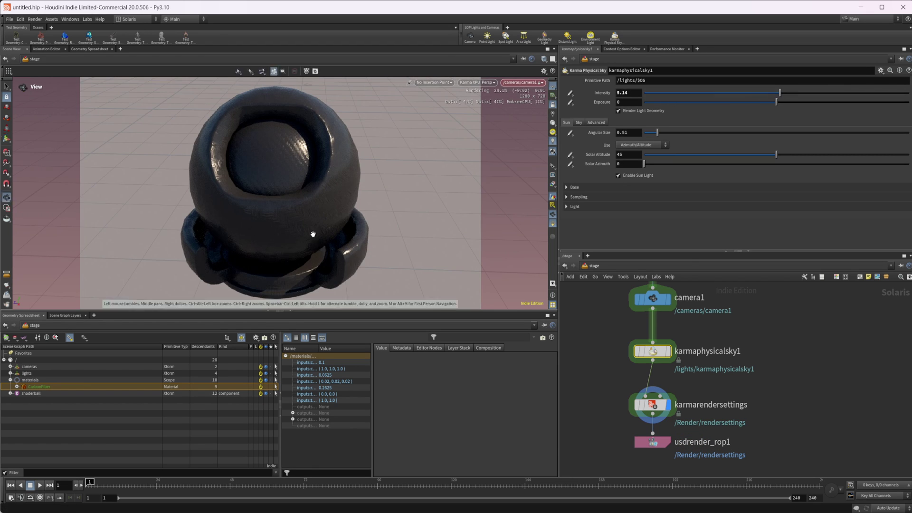
pyautogui.scroll(5, 308, 213)
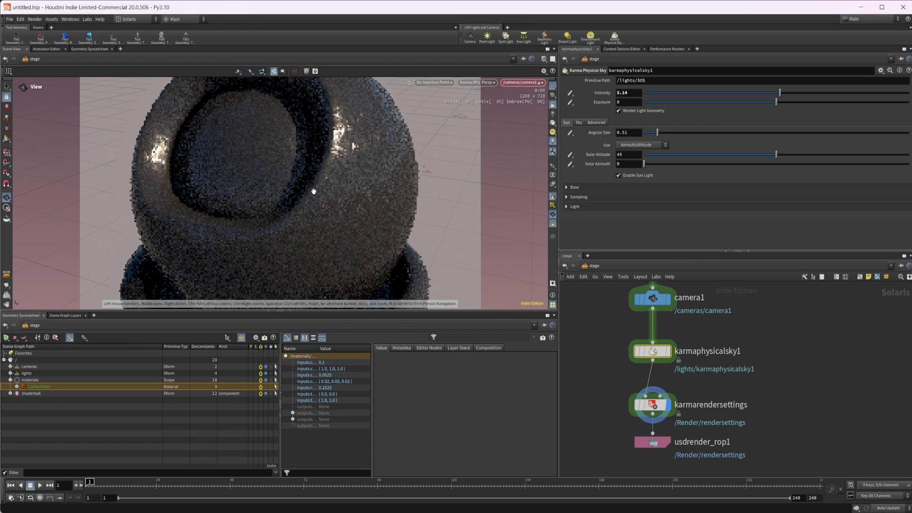
pyautogui.press('Return')
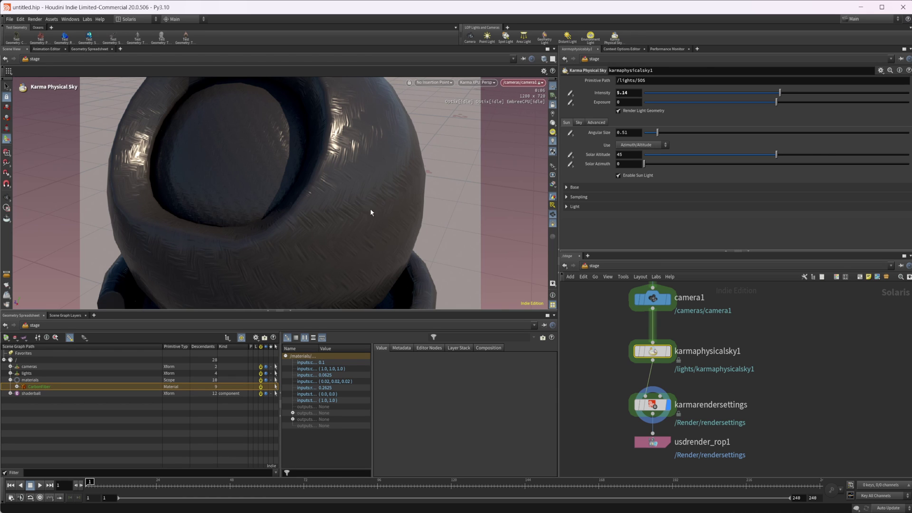
# - Examine the Material Linker's catalog source options, including the AMD MaterialX Library and fetching from a LOP node
pyautogui.scroll(-3, 719, 380)
pyautogui.click(684, 352)
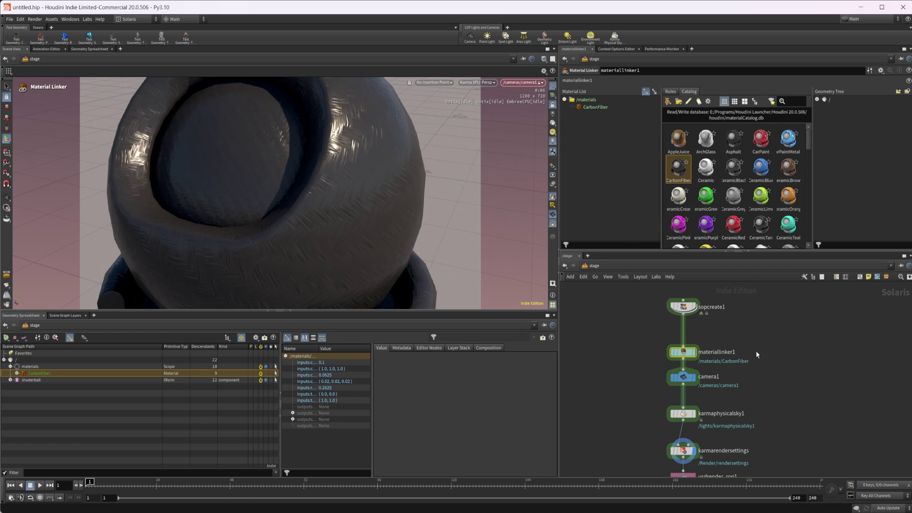
pyautogui.moveTo(683, 352); pyautogui.dragTo(683, 344)
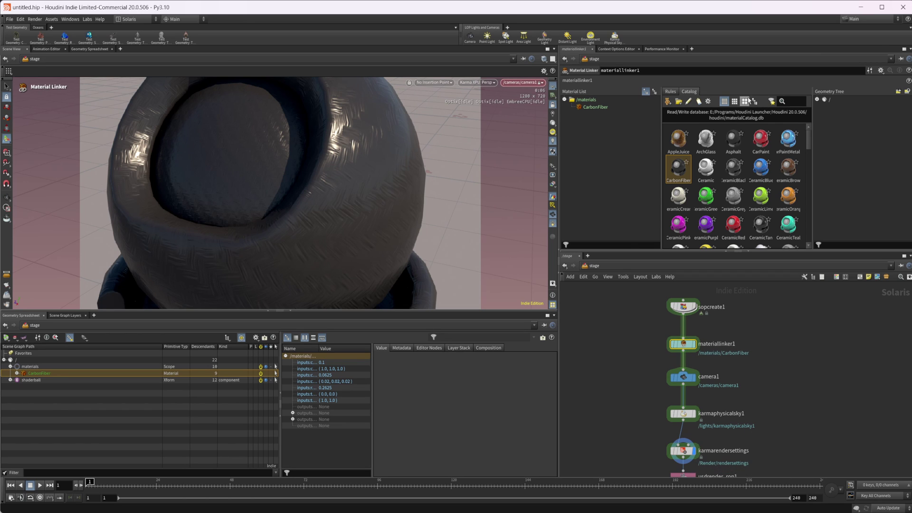
pyautogui.click(709, 103)
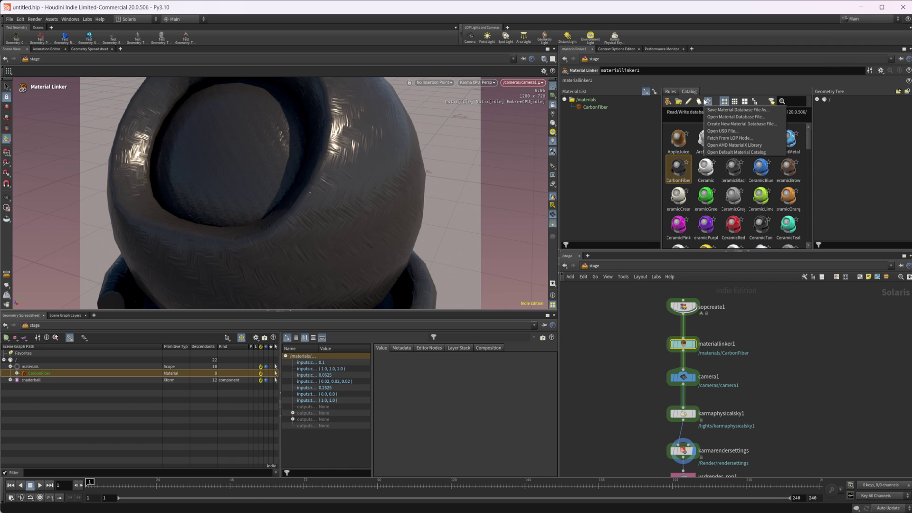
pyautogui.click(742, 147)
pyautogui.click(870, 51)
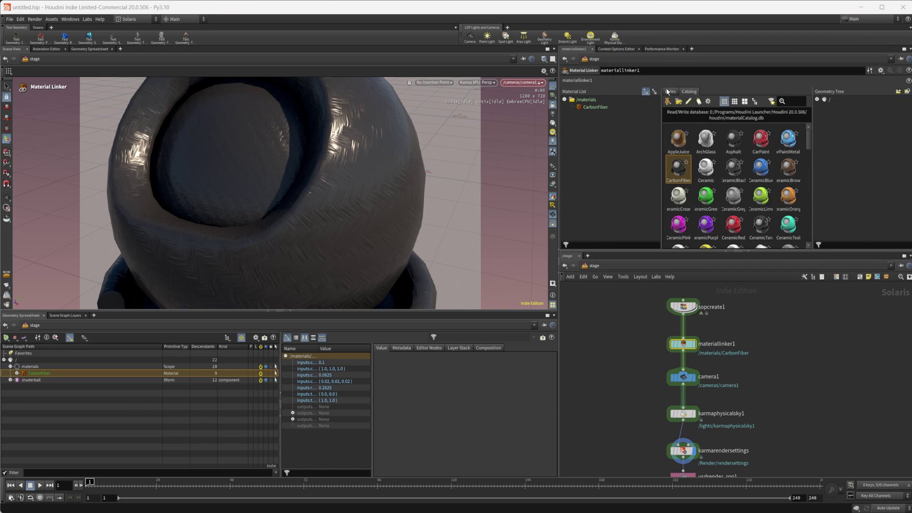
pyautogui.click(708, 102)
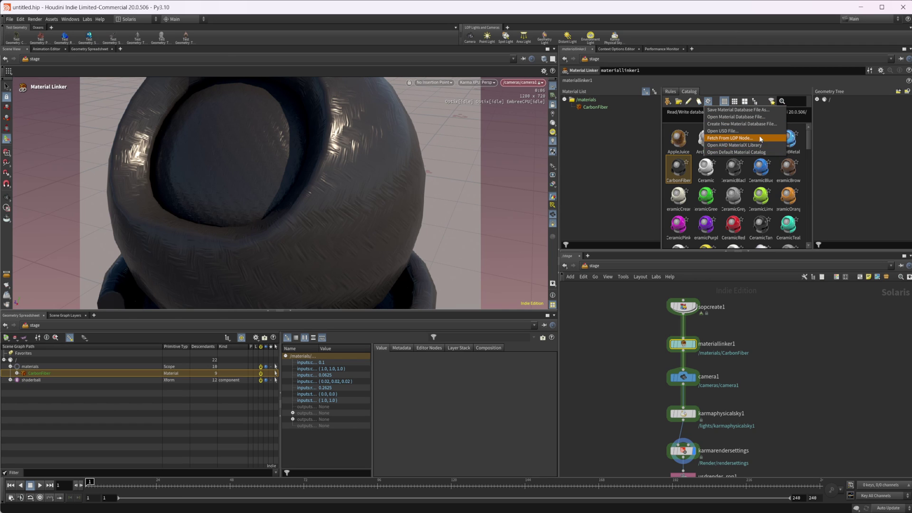
pyautogui.click(803, 351)
# - Move the materiallinker1 node out to one side of the main node chain
pyautogui.scroll(1, 767, 319)
pyautogui.scroll(1, 768, 319)
pyautogui.moveTo(741, 348); pyautogui.dragTo(789, 364, button='middle')
pyautogui.moveTo(694, 350); pyautogui.dragTo(601, 346)
pyautogui.scroll(-3, 669, 375)
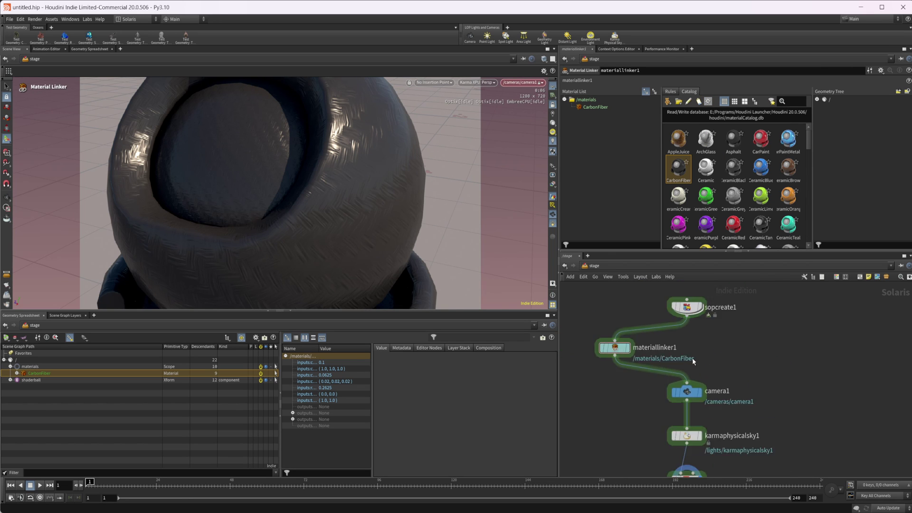
# - Add a second Material Linker and wire it between sopcreate1 and camera1 in place of materiallinker1
pyautogui.press('Tab')
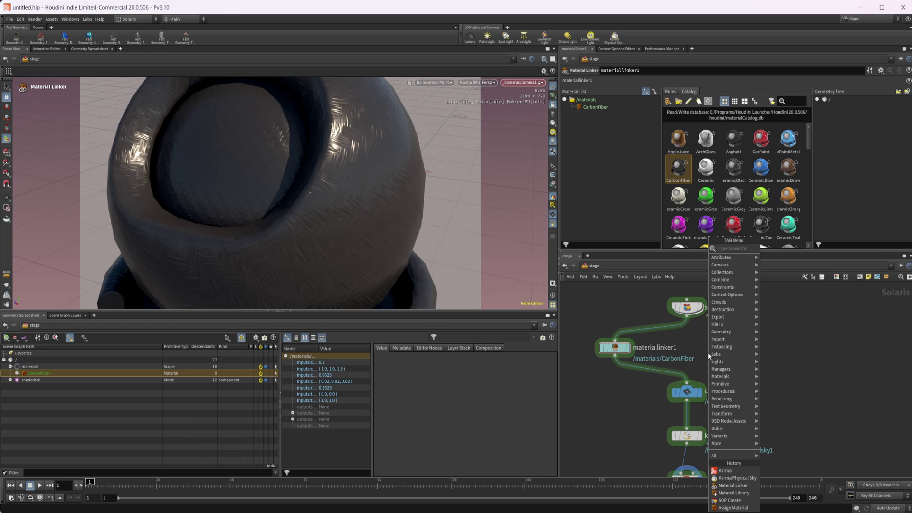
pyautogui.write('mater l')
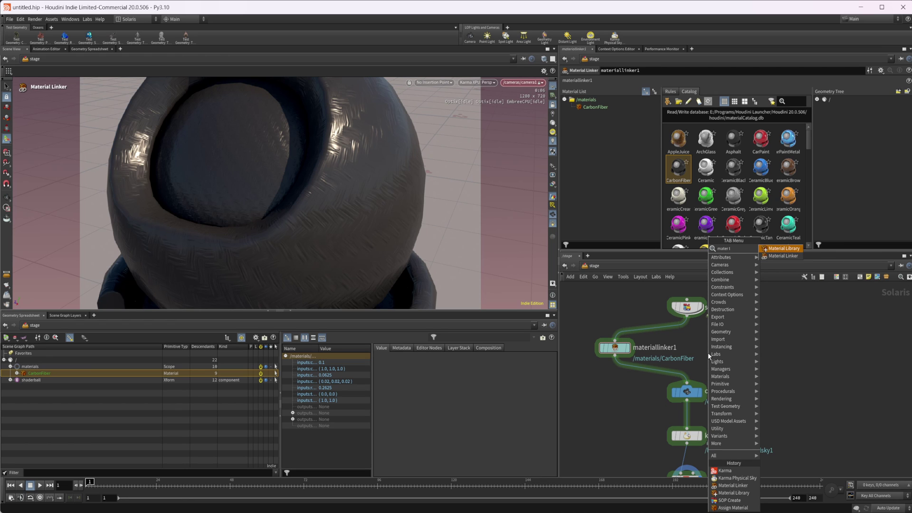
pyautogui.press('Down')
pyautogui.press('Return')
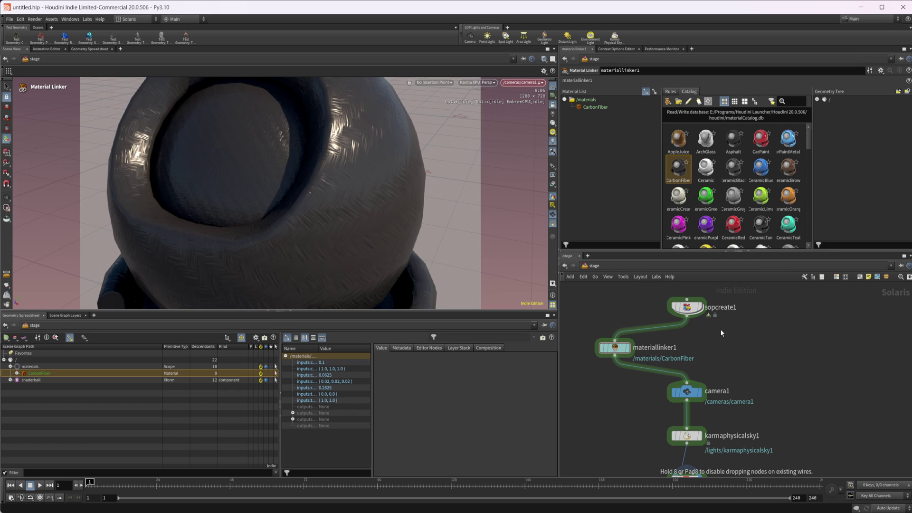
pyautogui.click(709, 356)
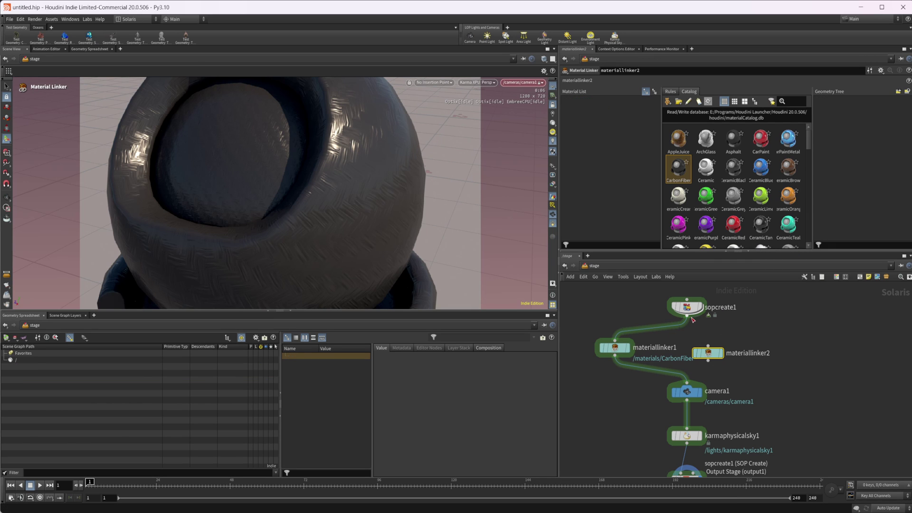
pyautogui.moveTo(707, 361); pyautogui.dragTo(686, 383)
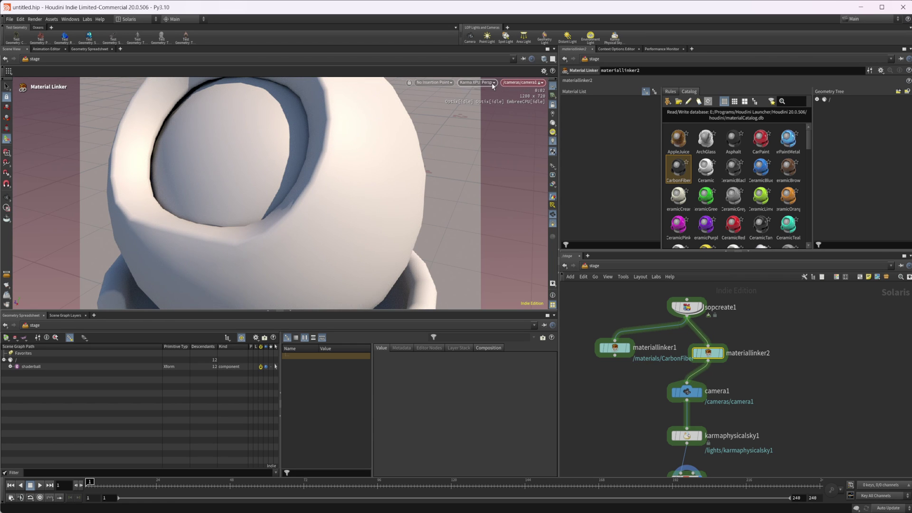
# - Switch the viewport renderer back to Houdini GL and delete the second Material Linker from the chain
pyautogui.rightClick(458, 90)
pyautogui.click(481, 110)
pyautogui.moveTo(708, 354); pyautogui.dragTo(692, 355)
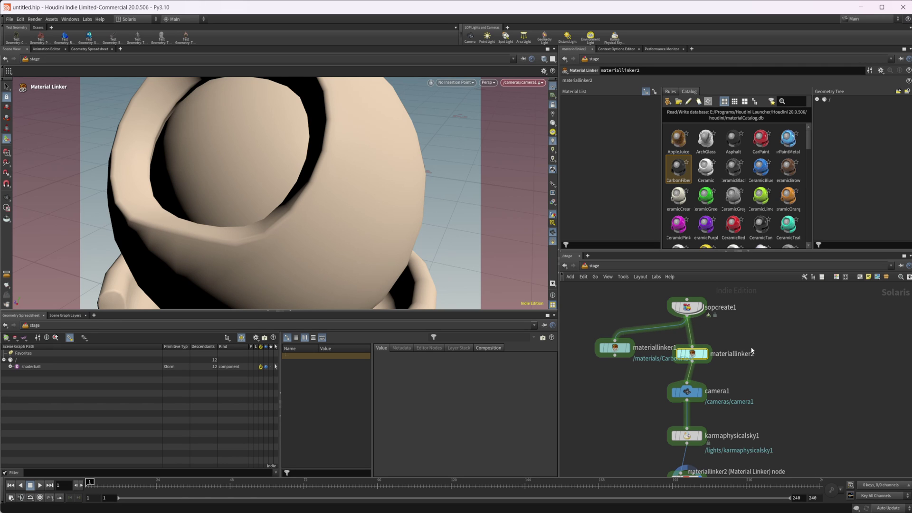
pyautogui.press('Delete')
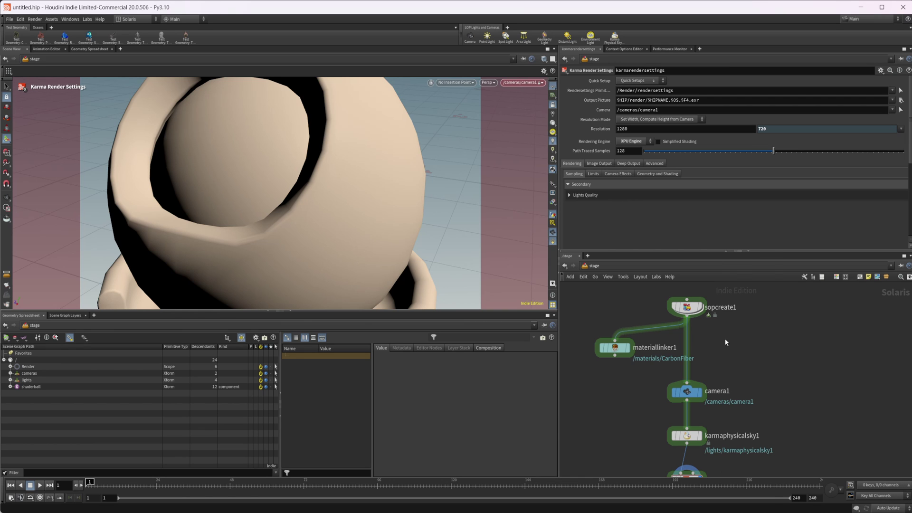
# - Insert a Material Library node between sopcreate1 and camera1 and enter its network
pyautogui.press('Tab')
pyautogui.write('mater')
pyautogui.press('Return')
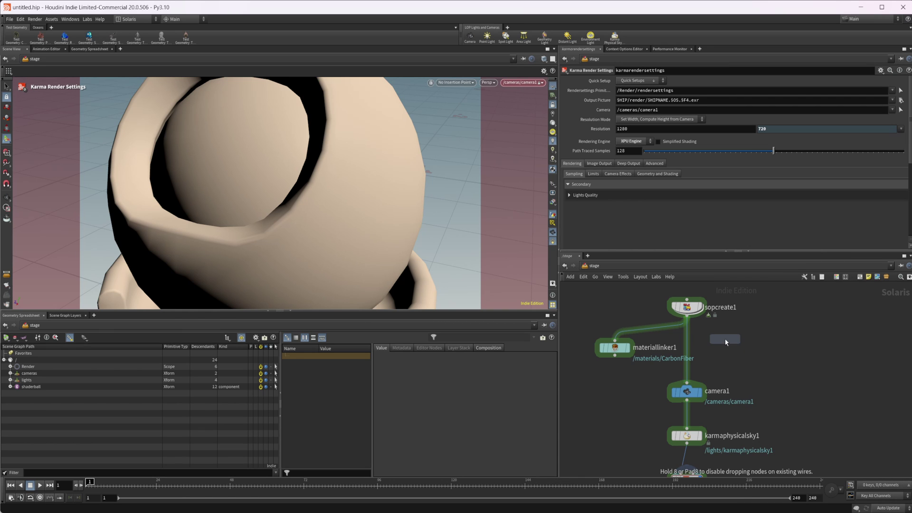
pyautogui.click(725, 341)
pyautogui.moveTo(725, 341); pyautogui.dragTo(688, 352)
pyautogui.doubleClick(688, 351)
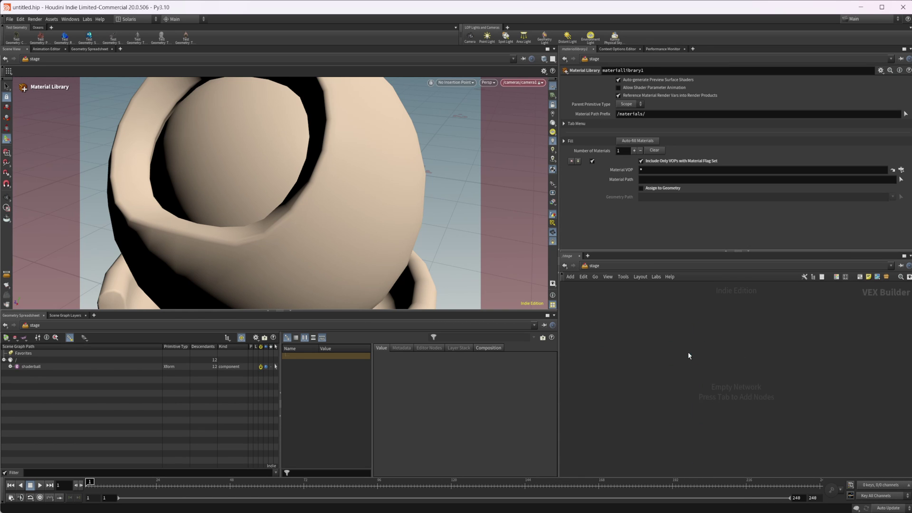
# - Add a USD MaterialX Builder in the material library and enter its network
pyautogui.press('Tab')
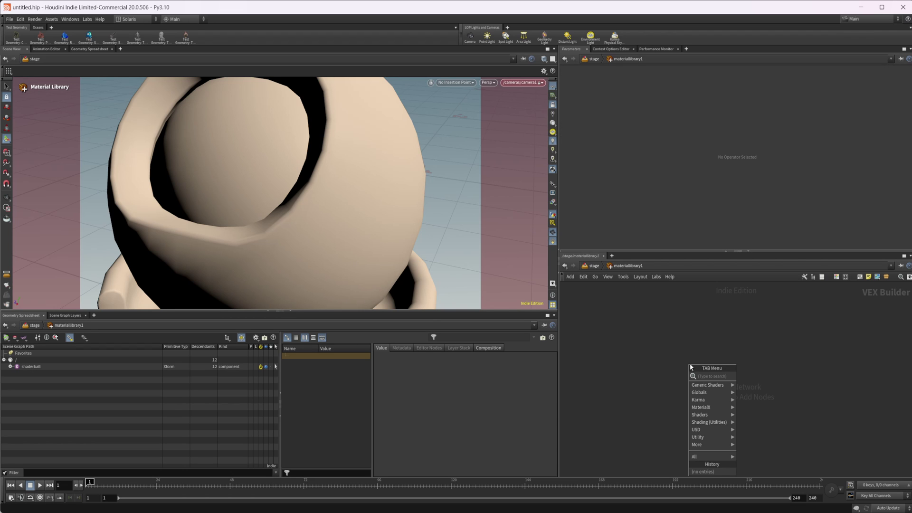
pyautogui.moveTo(696, 400)
pyautogui.click(753, 408)
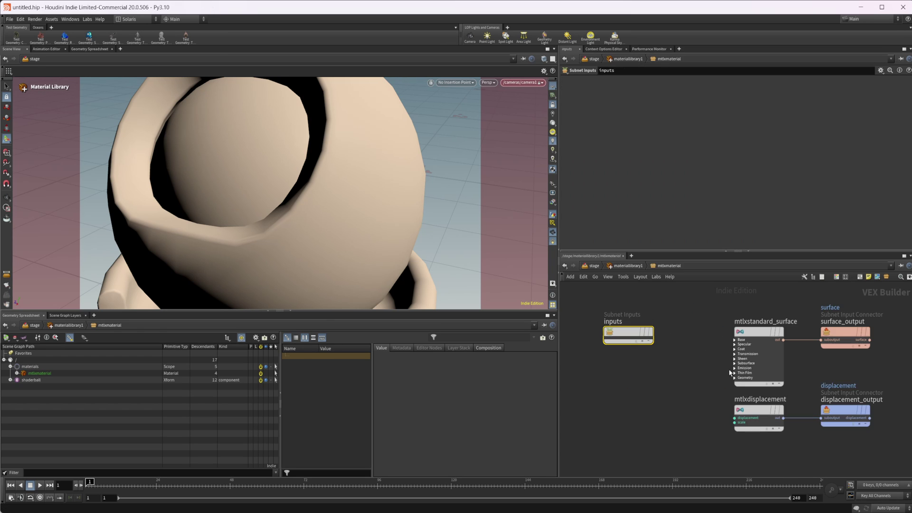
# - Look through the MtlX nodes available inside the MaterialX builder
pyautogui.scroll(1, 670, 397)
pyautogui.press('Tab')
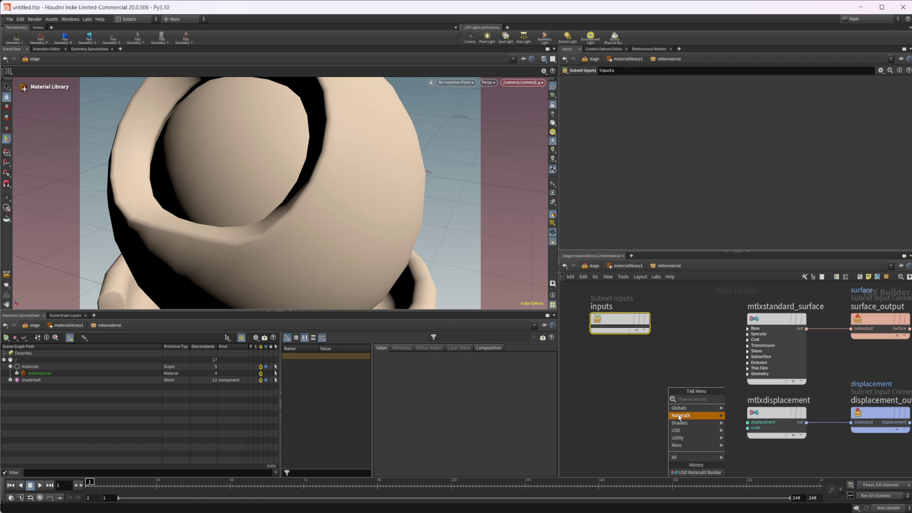
pyautogui.moveTo(689, 418)
pyautogui.press('Escape')
pyautogui.press('Tab')
pyautogui.write('mtlx')
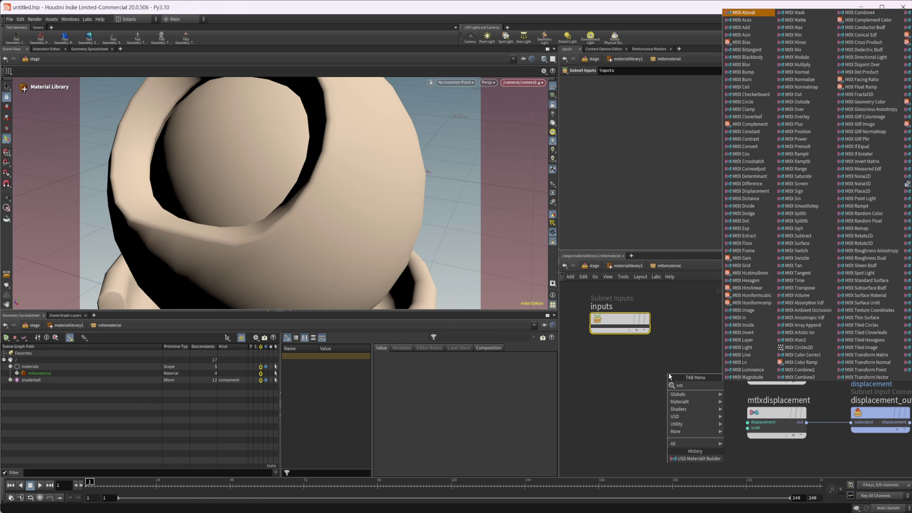
pyautogui.press('BackSpace')
pyautogui.press('BackSpace')
pyautogui.press('BackSpace')
pyautogui.press('BackSpace')
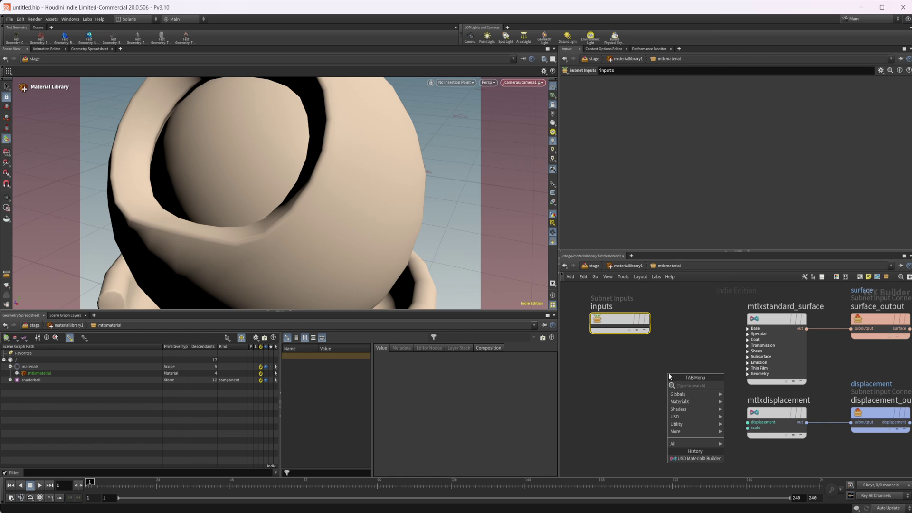
# - Search the MaterialX builder's available nodes for hexagon patterns using "hex"
pyautogui.click(634, 370)
pyautogui.press('Tab')
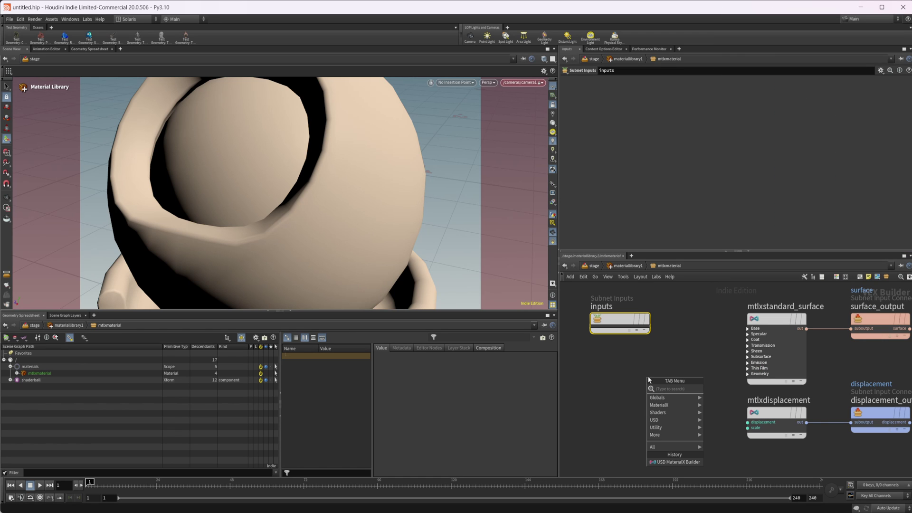
pyautogui.write('hex')
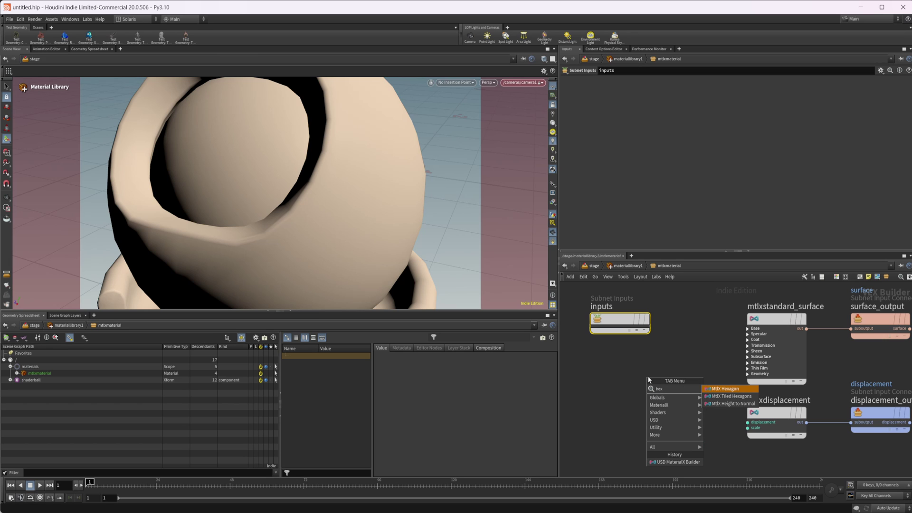
pyautogui.click(691, 357)
# - Return to the material library network, add a Karma Material Builder above mtlxmaterial, and enter it
pyautogui.click(621, 265)
pyautogui.press('Tab')
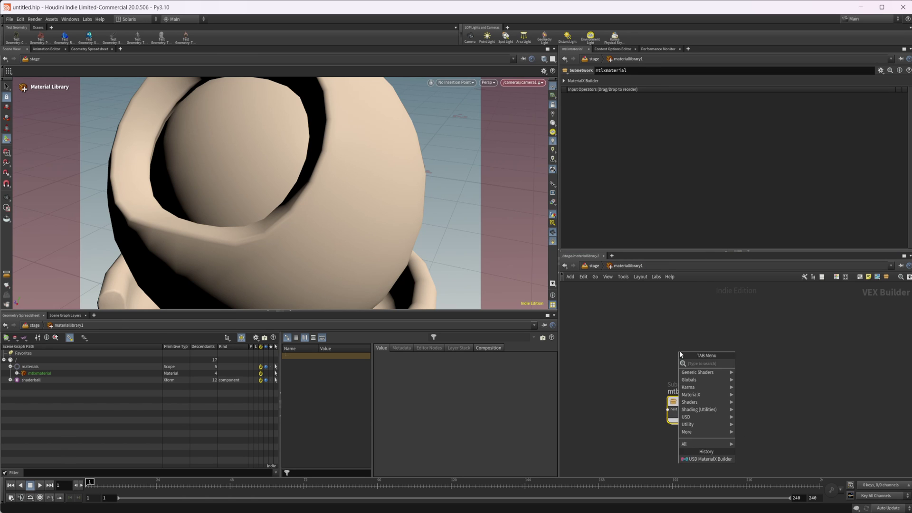
pyautogui.write('hex')
pyautogui.press('BackSpace')
pyautogui.press('BackSpace')
pyautogui.press('BackSpace')
pyautogui.moveTo(726, 387)
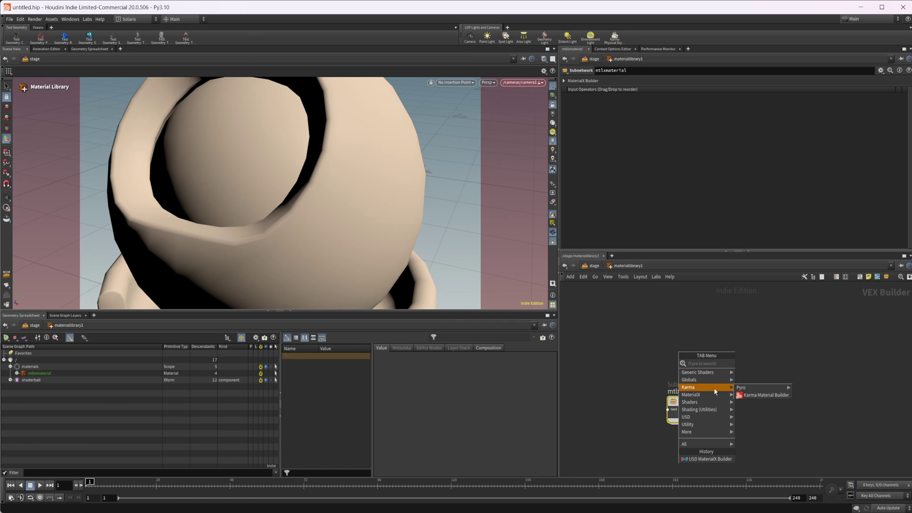
pyautogui.click(759, 396)
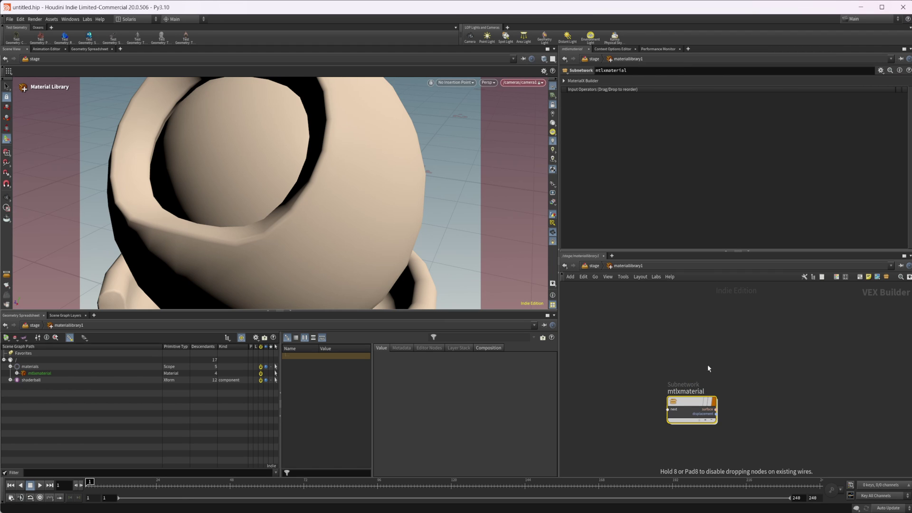
pyautogui.click(693, 339)
pyautogui.doubleClick(697, 338)
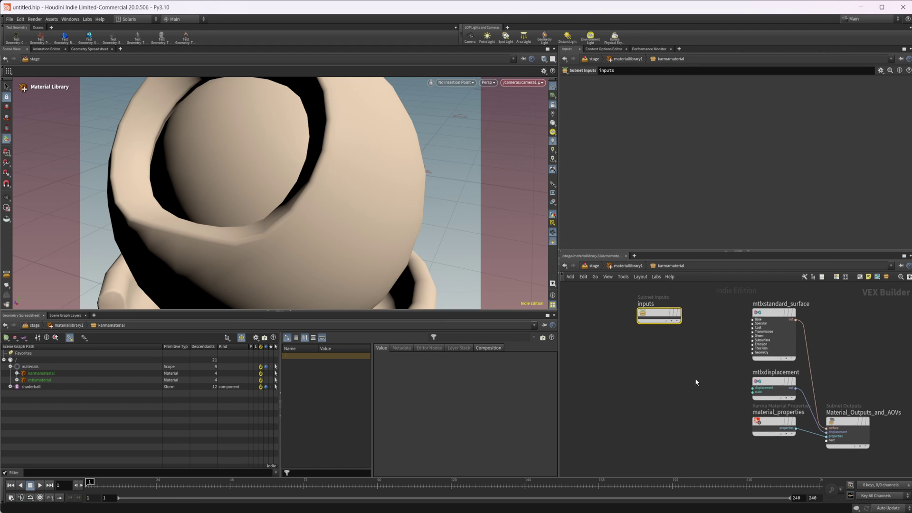
# - Add a Karma Hex-Tiled Texture node below the inputs node in the Karma material
pyautogui.moveTo(737, 384); pyautogui.dragTo(717, 406, button='middle')
pyautogui.moveTo(671, 333); pyautogui.dragTo(614, 332)
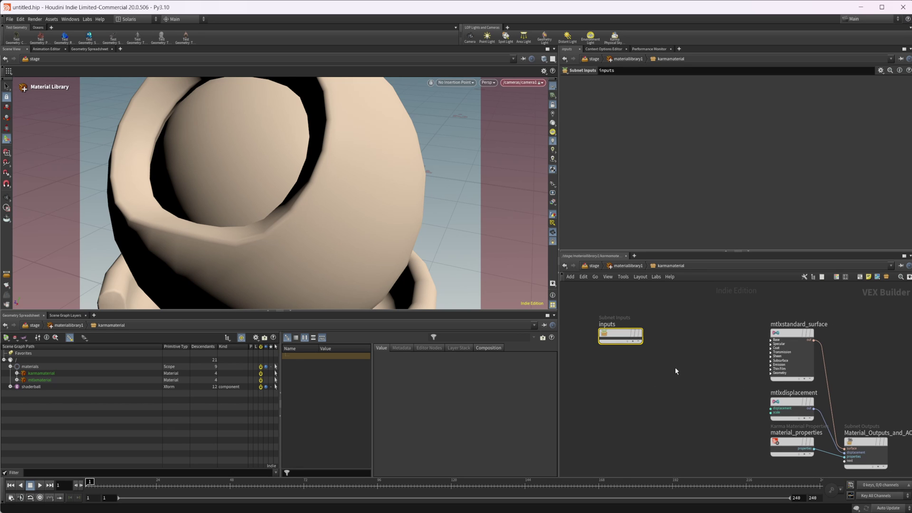
pyautogui.moveTo(674, 369); pyautogui.dragTo(642, 362, button='middle')
pyautogui.press('Tab')
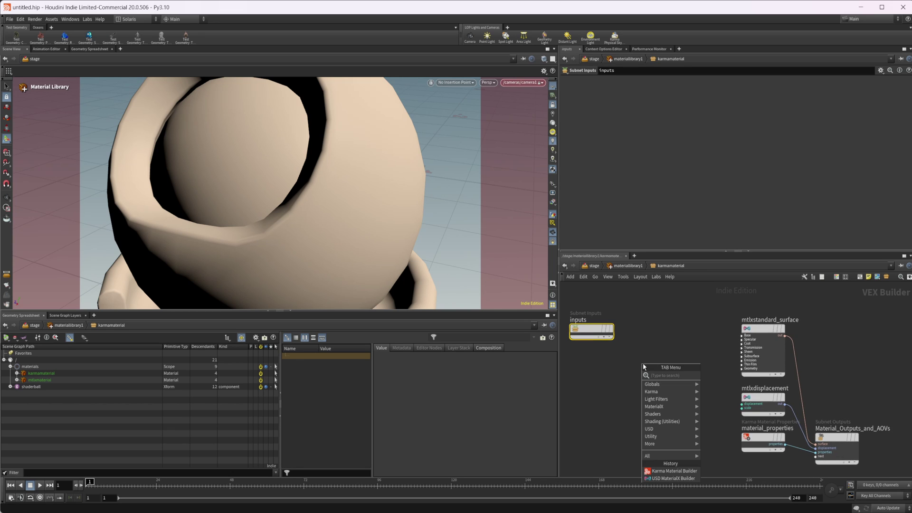
pyautogui.write('hex')
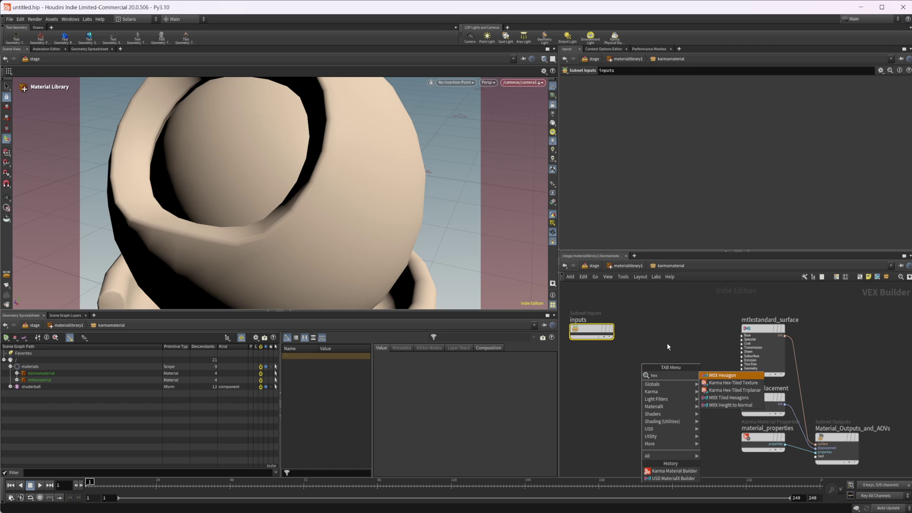
pyautogui.click(729, 384)
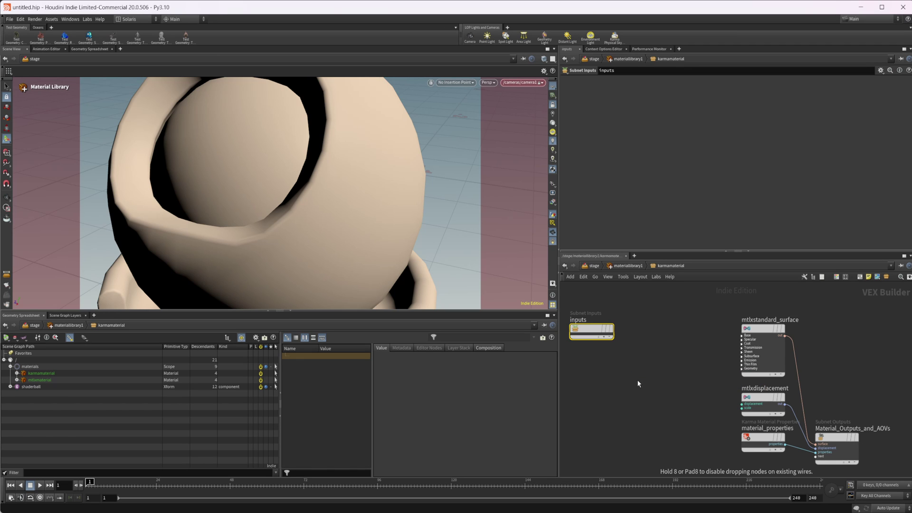
pyautogui.click(658, 380)
# - Add a Karma Hex-Tiled Triplanar node to the Karma material network
pyautogui.press('Tab')
pyautogui.write('he')
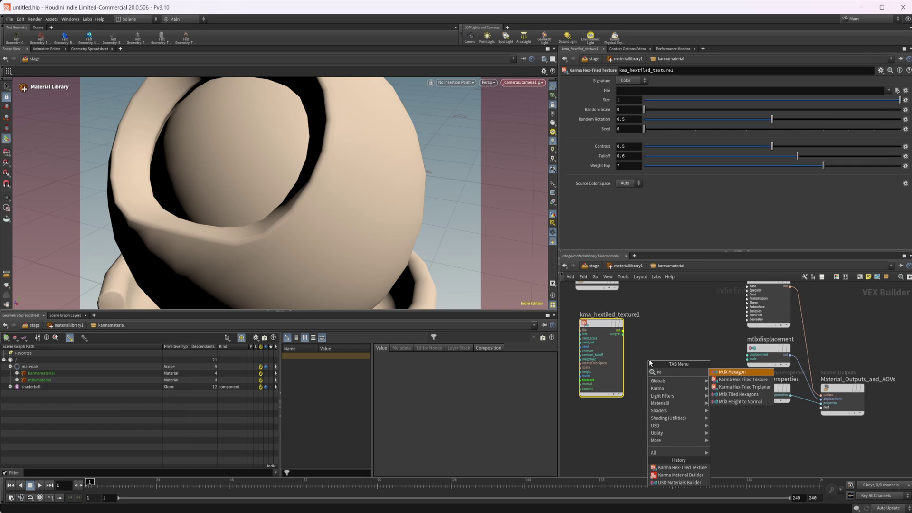
pyautogui.press('Down')
pyautogui.press('Down')
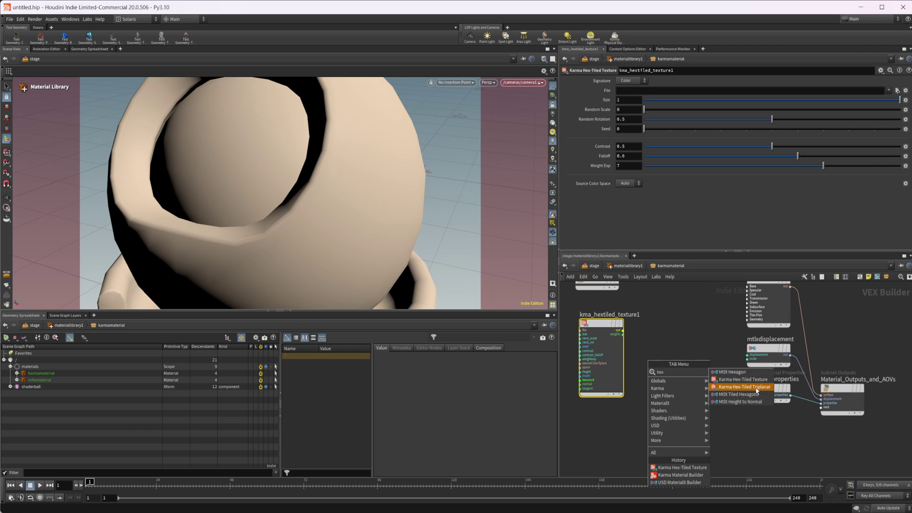
pyautogui.press('Return')
pyautogui.click(617, 440)
# - Move the hex-tiled triplanar node beside kma_hextiled_texture1
pyautogui.moveTo(650, 415); pyautogui.dragTo(673, 375, button='middle')
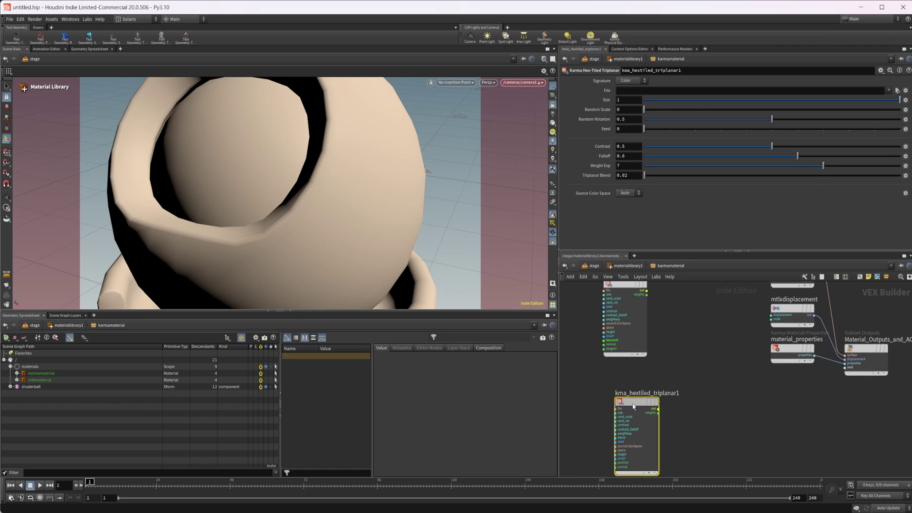
pyautogui.moveTo(632, 412); pyautogui.dragTo(688, 304)
pyautogui.moveTo(644, 417); pyautogui.dragTo(626, 485, button='middle')
pyautogui.moveTo(657, 338); pyautogui.dragTo(683, 342, button='middle')
pyautogui.scroll(2, 685, 346)
pyautogui.moveTo(721, 387)
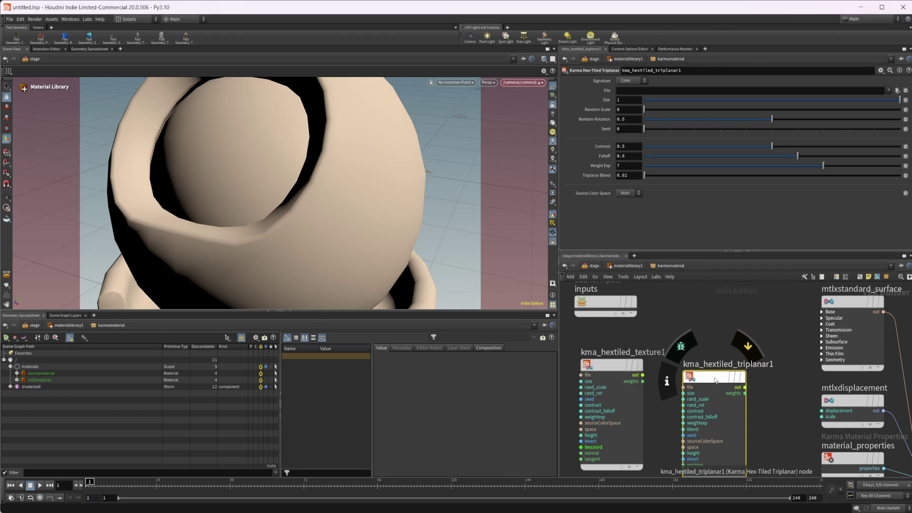
pyautogui.moveTo(715, 380); pyautogui.dragTo(714, 375)
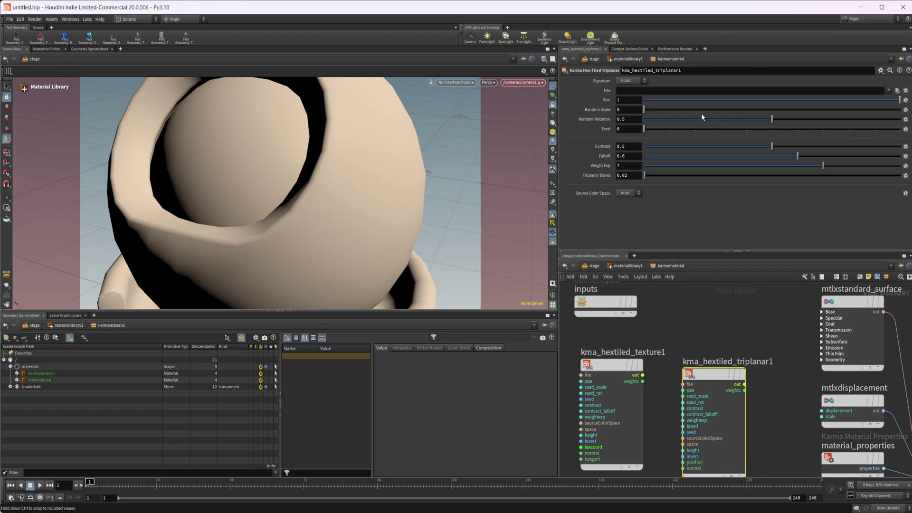
# - Load the beige_and_black_marble_23_41 diffuse image as the hex-tiled triplanar node's file
pyautogui.click(645, 81)
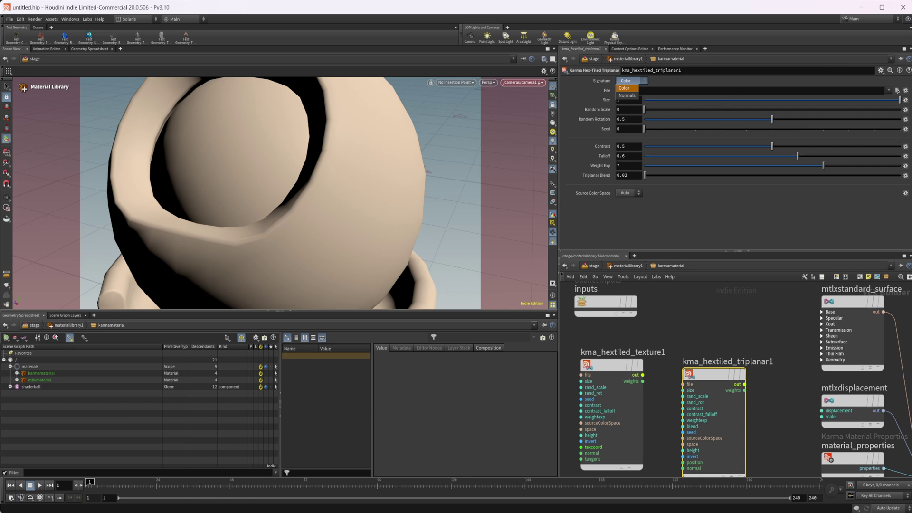
pyautogui.click(897, 90)
pyautogui.click(897, 90)
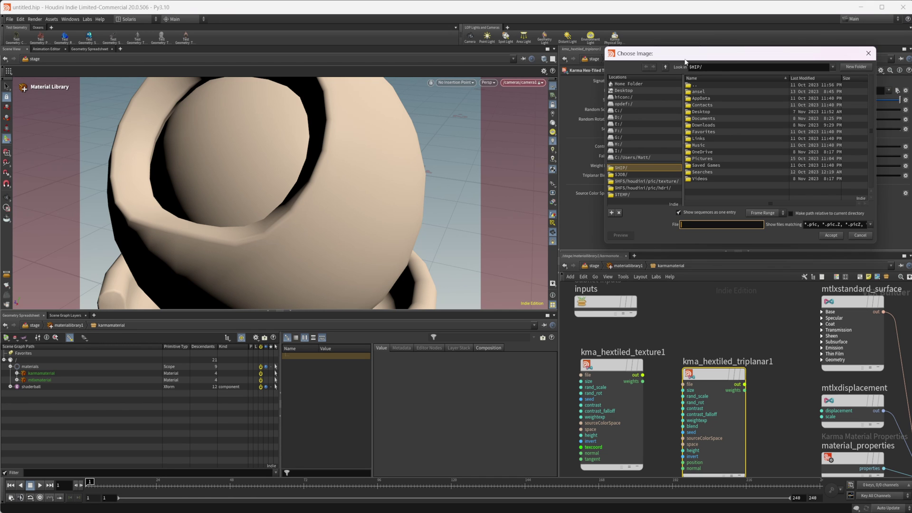
pyautogui.moveTo(685, 58); pyautogui.dragTo(648, 179)
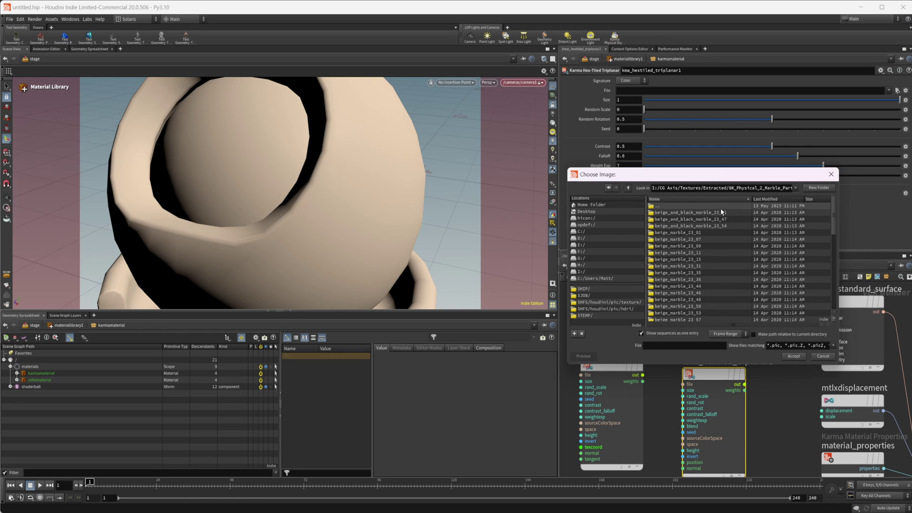
pyautogui.doubleClick(698, 213)
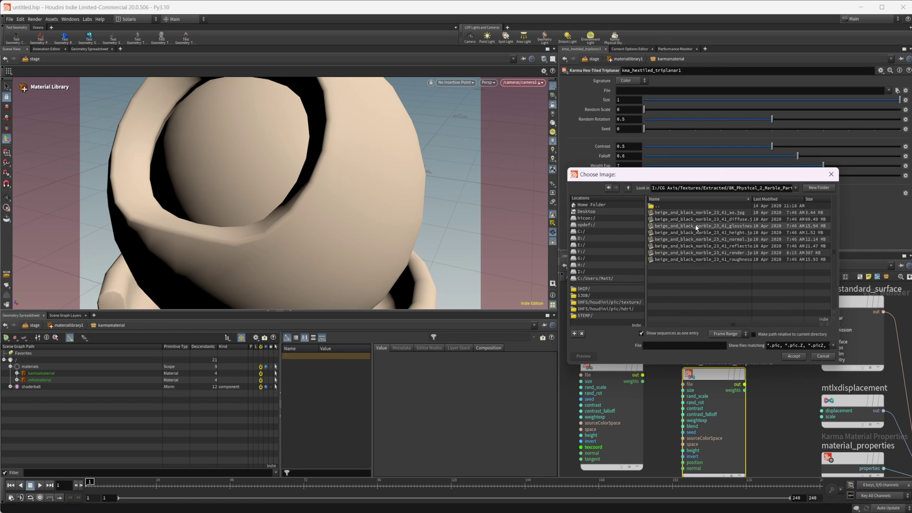
pyautogui.click(750, 219)
pyautogui.click(793, 356)
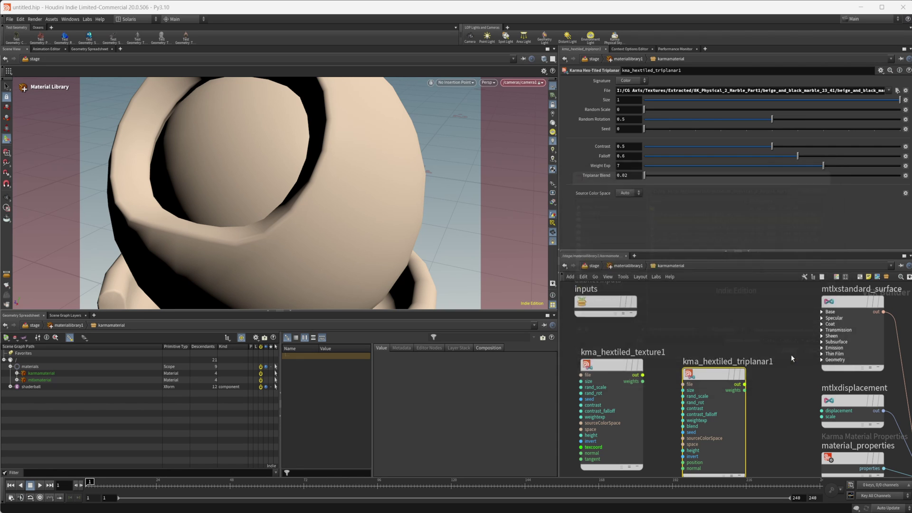
# - Connect the hex-tiled triplanar node's out output to the base_color input of mtlxstandard_surface
pyautogui.moveTo(714, 308); pyautogui.dragTo(701, 307, button='middle')
pyautogui.moveTo(706, 378); pyautogui.dragTo(692, 368)
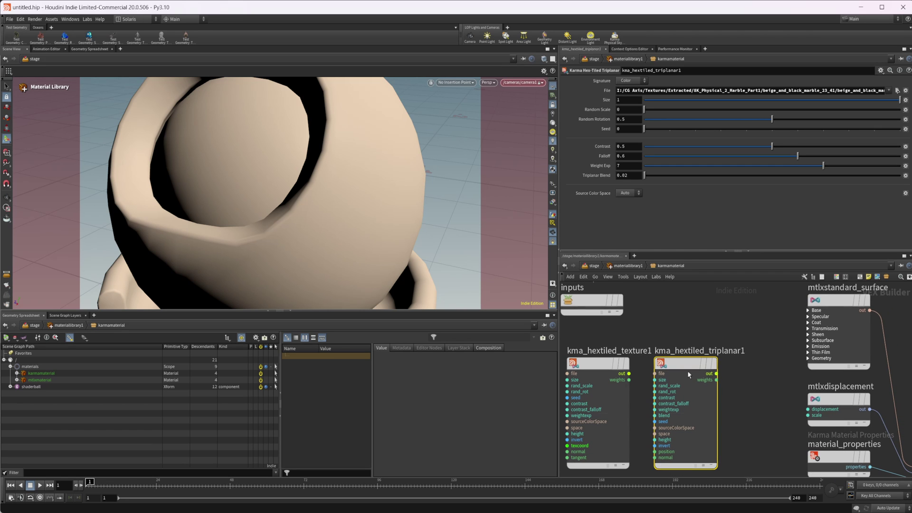
pyautogui.moveTo(762, 359); pyautogui.dragTo(744, 373, button='middle')
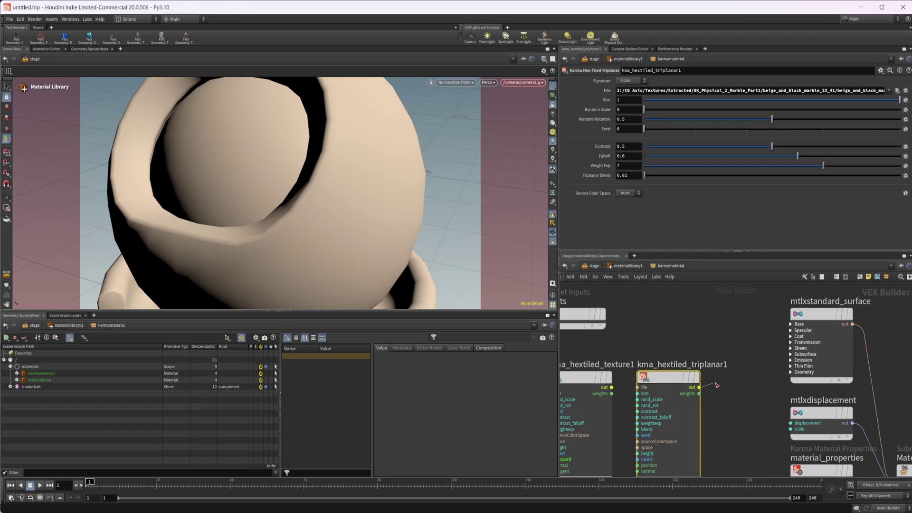
pyautogui.moveTo(699, 387); pyautogui.dragTo(788, 327)
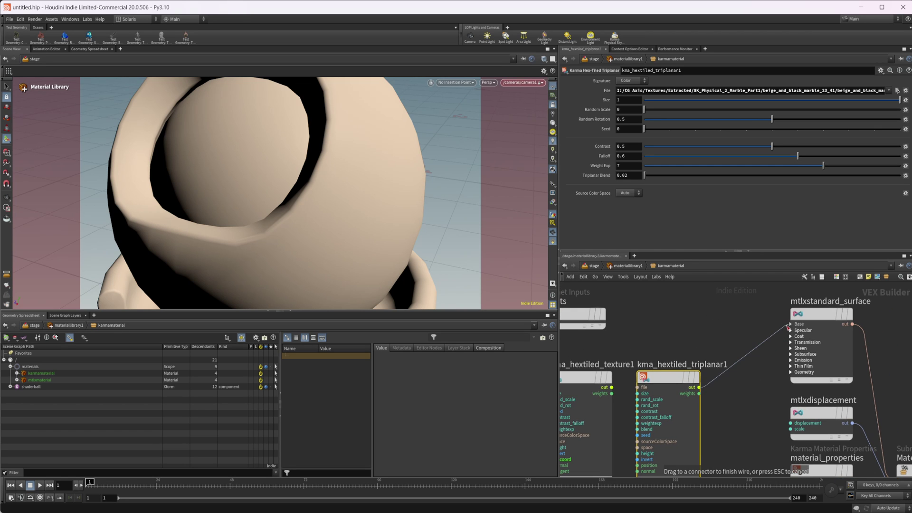
pyautogui.click(717, 365)
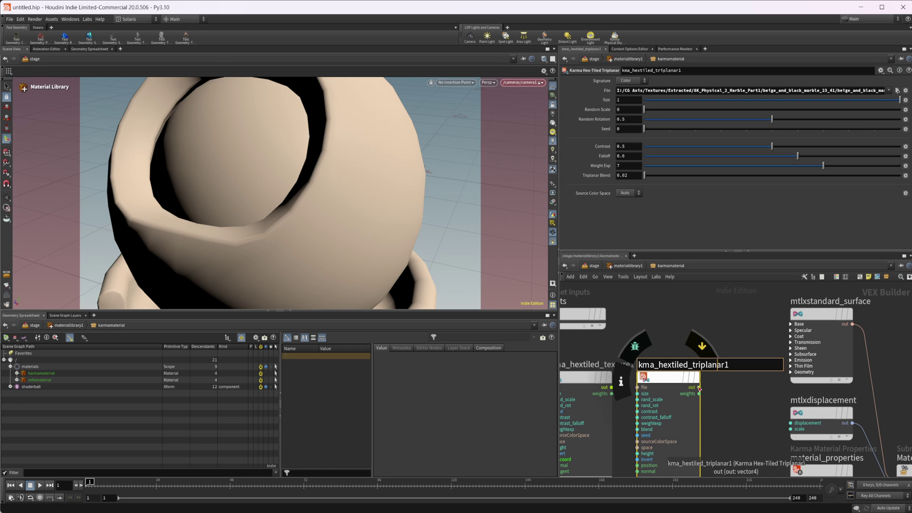
pyautogui.click(698, 388)
pyautogui.click(792, 324)
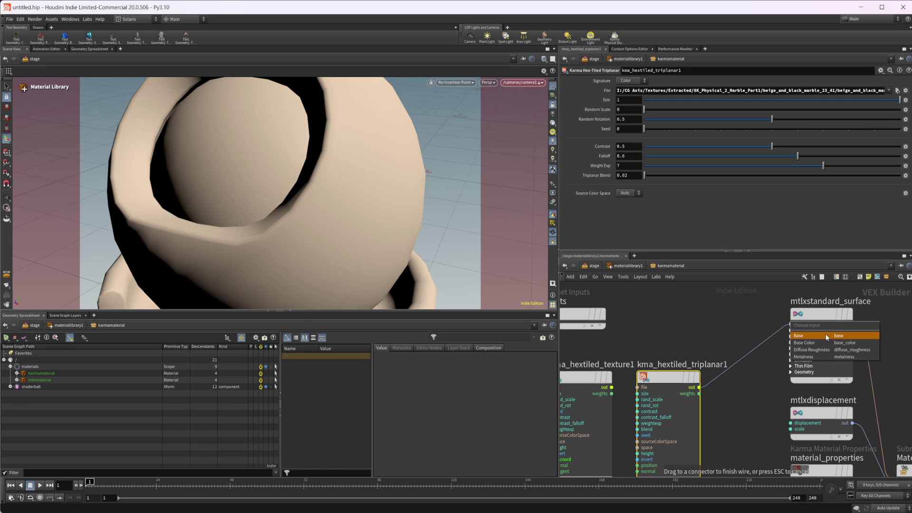
pyautogui.click(825, 335)
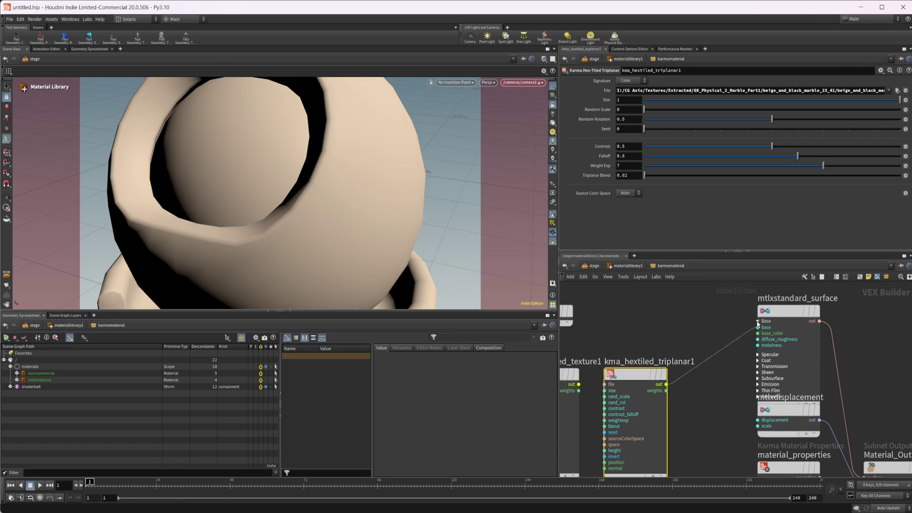
pyautogui.click(757, 324)
pyautogui.click(801, 342)
pyautogui.click(724, 332)
# - Return to the stage network and set materiallibrary1's Material VOP to karmamaterial
pyautogui.moveTo(711, 362); pyautogui.dragTo(693, 388, button='middle')
pyautogui.scroll(-2, 680, 399)
pyautogui.moveTo(662, 380); pyautogui.dragTo(664, 327)
pyautogui.click(634, 266)
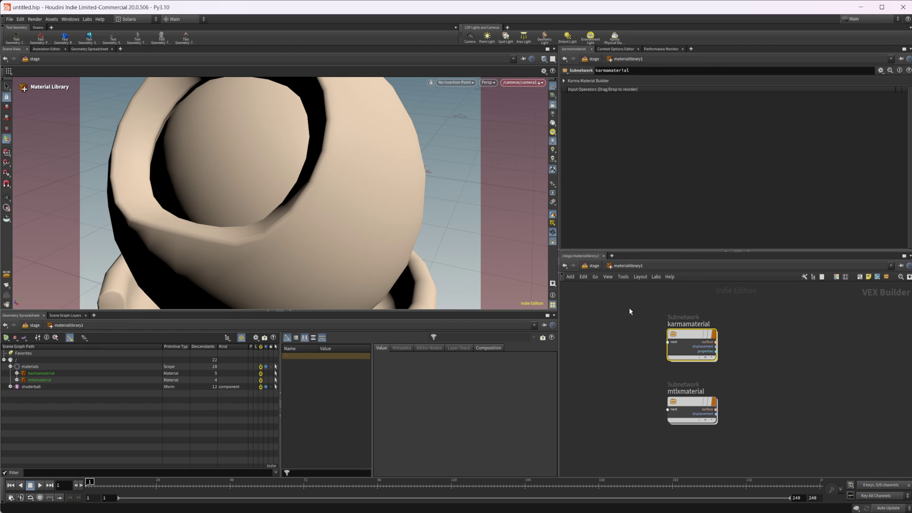
pyautogui.click(593, 266)
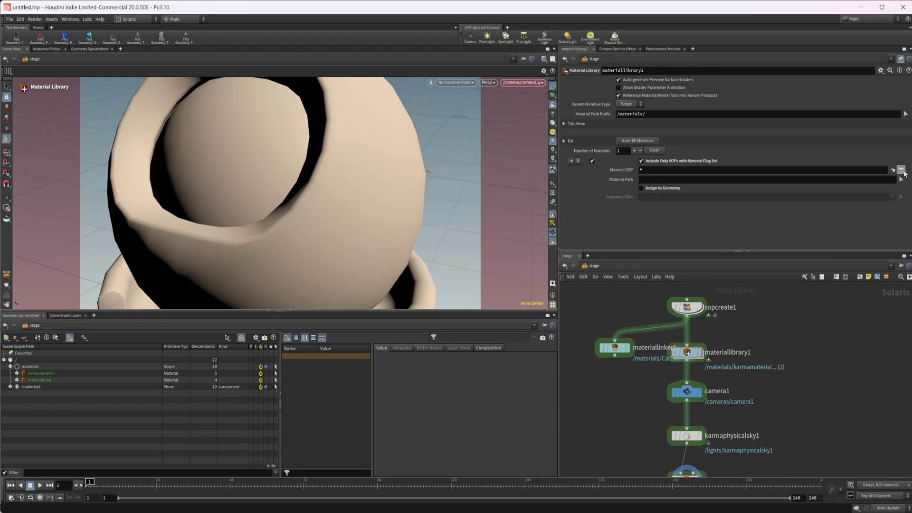
pyautogui.click(904, 170)
pyautogui.click(869, 153)
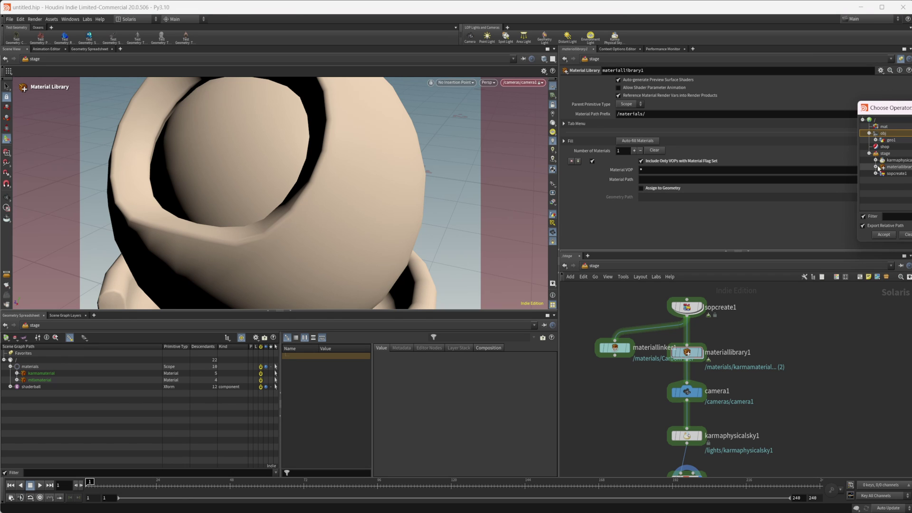
pyautogui.click(876, 168)
pyautogui.click(895, 173)
pyautogui.click(883, 235)
# - Enable Assign to Geometry on materiallibrary1 and set its geometry path to the /shaderball primitive
pyautogui.click(641, 188)
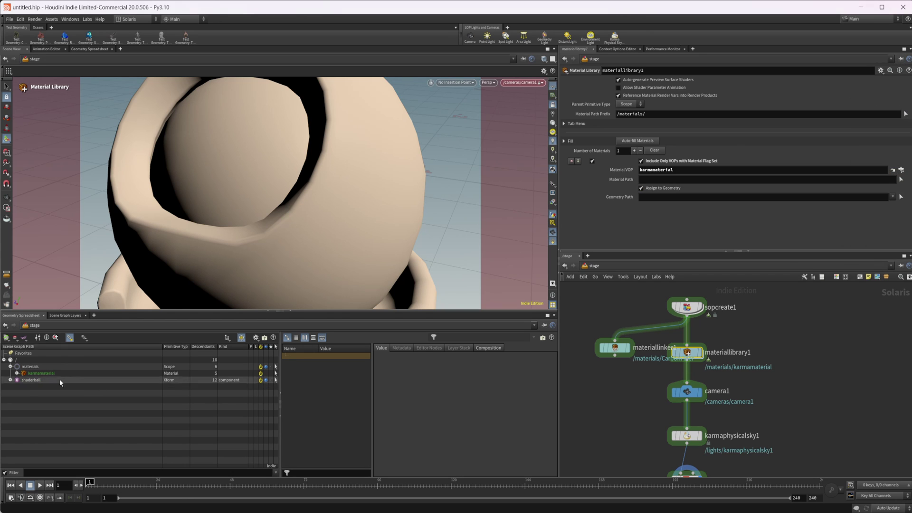
pyautogui.click(61, 392)
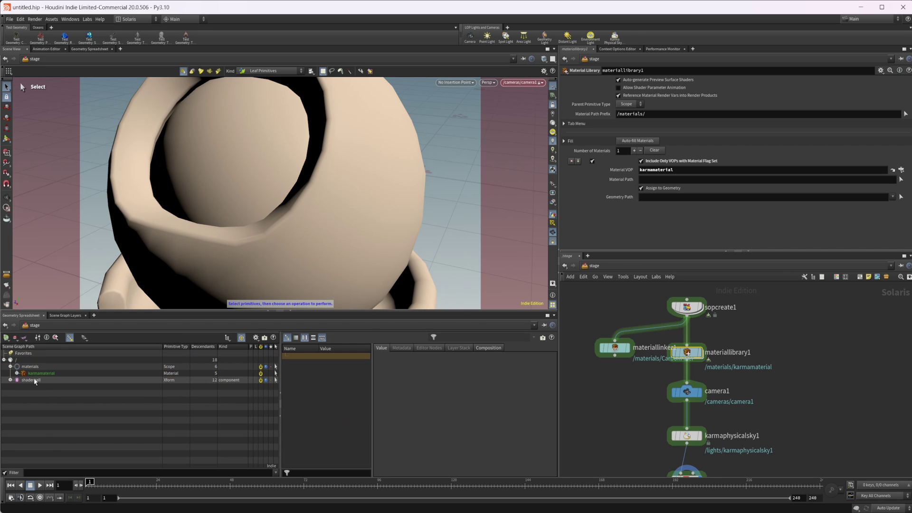
pyautogui.moveTo(35, 380); pyautogui.dragTo(644, 241)
pyautogui.moveTo(672, 199); pyautogui.dragTo(672, 199)
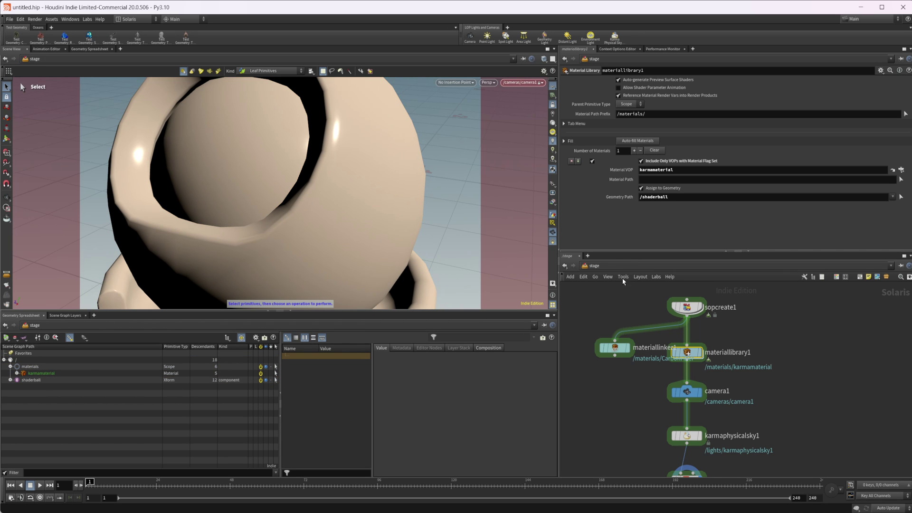
# - Switch the viewport renderer to Karma XPU
pyautogui.moveTo(642, 438); pyautogui.dragTo(640, 361, button='middle')
pyautogui.click(552, 84)
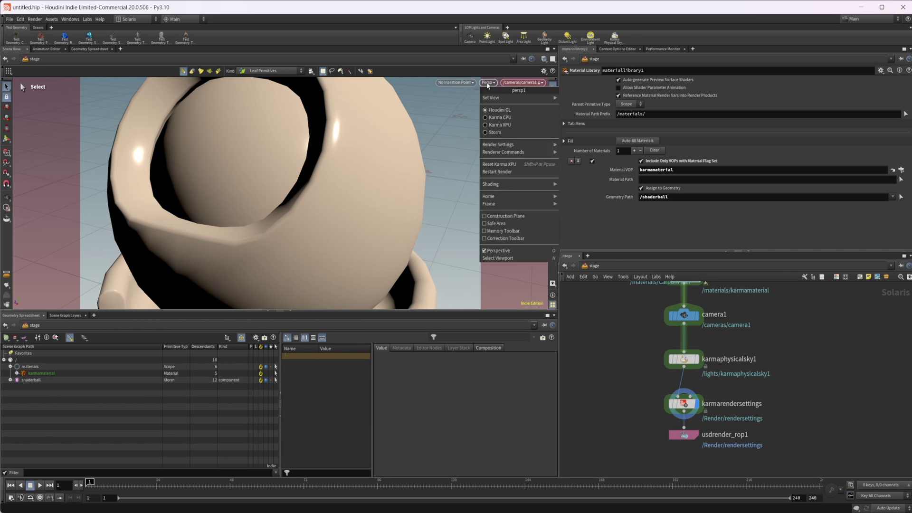
pyautogui.click(517, 126)
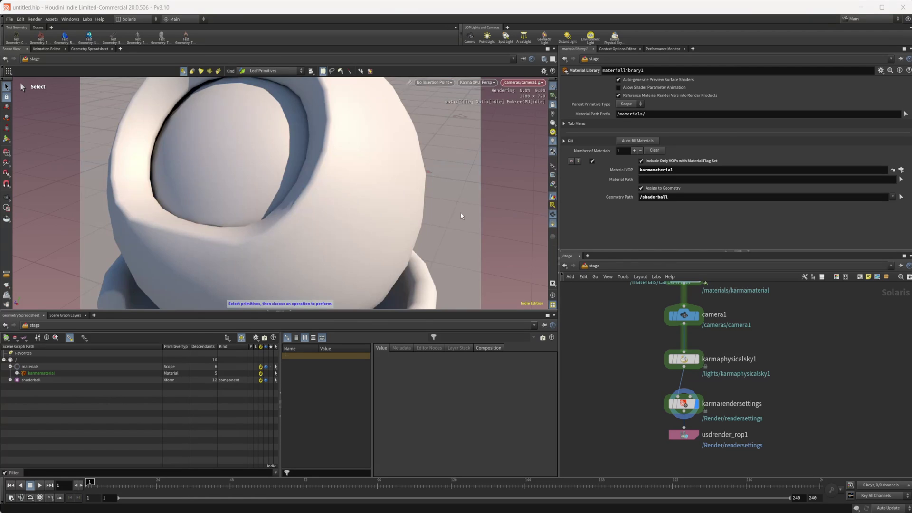
# - Restart the Karma XPU viewport render
pyautogui.press('Escape')
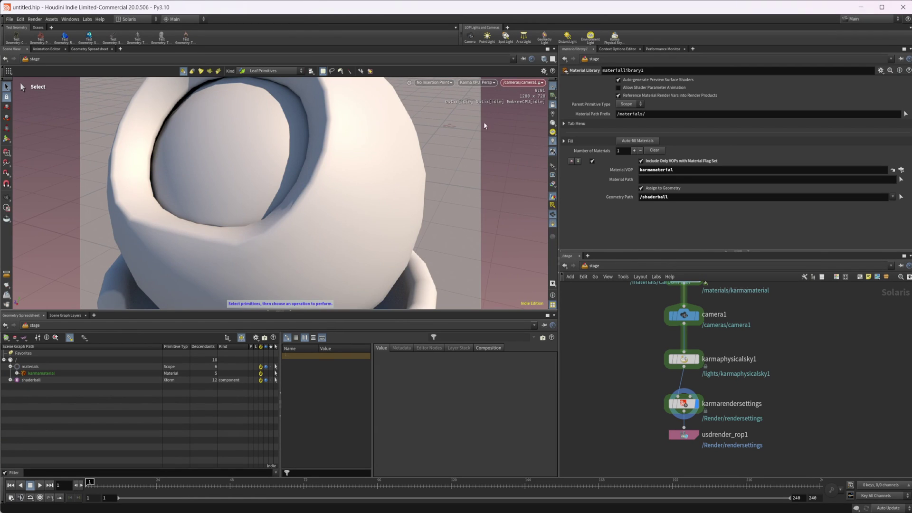
pyautogui.press('s')
pyautogui.click(487, 83)
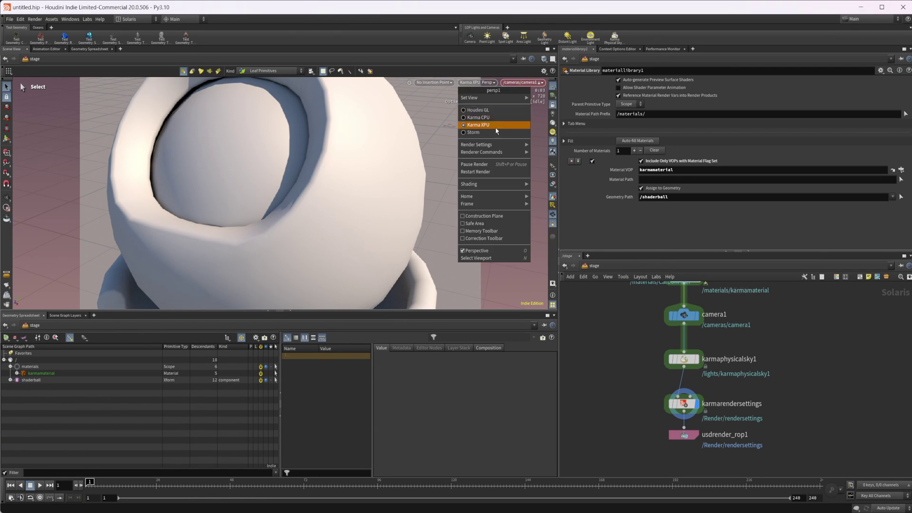
pyautogui.click(500, 173)
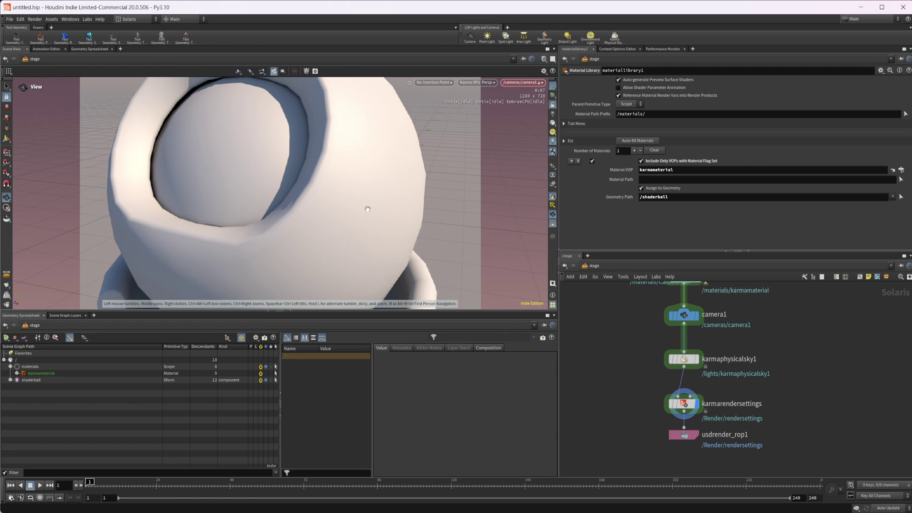
# - Set the rendering engine of the karmarendersettings node to CPU Engine
pyautogui.moveTo(789, 370); pyautogui.dragTo(761, 322, button='middle')
pyautogui.click(655, 354)
pyautogui.click(632, 141)
pyautogui.click(634, 149)
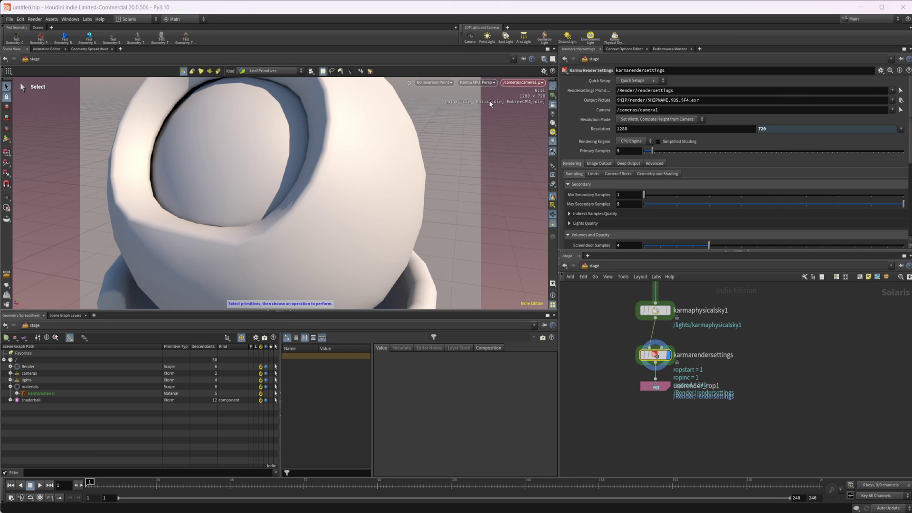
# - Switch the viewport renderer to Karma CPU and restart the render
pyautogui.click(477, 82)
pyautogui.click(484, 118)
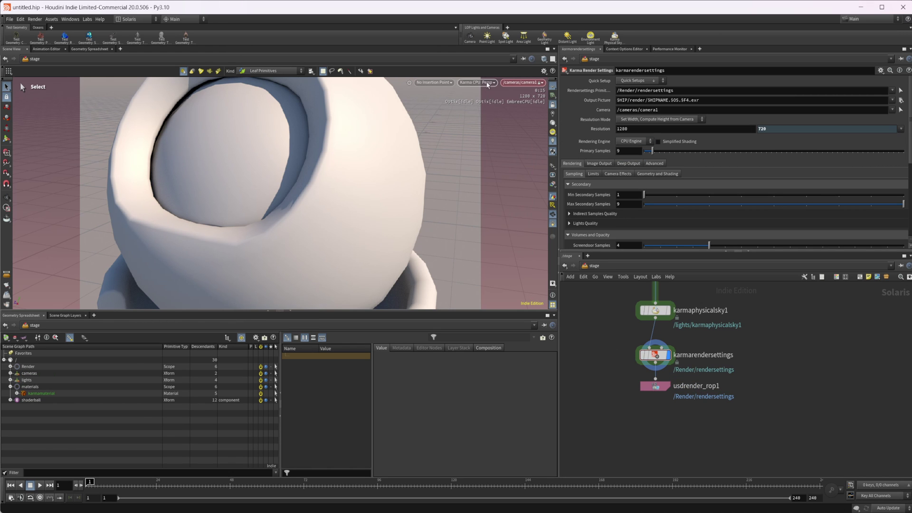
pyautogui.click(477, 82)
pyautogui.click(475, 172)
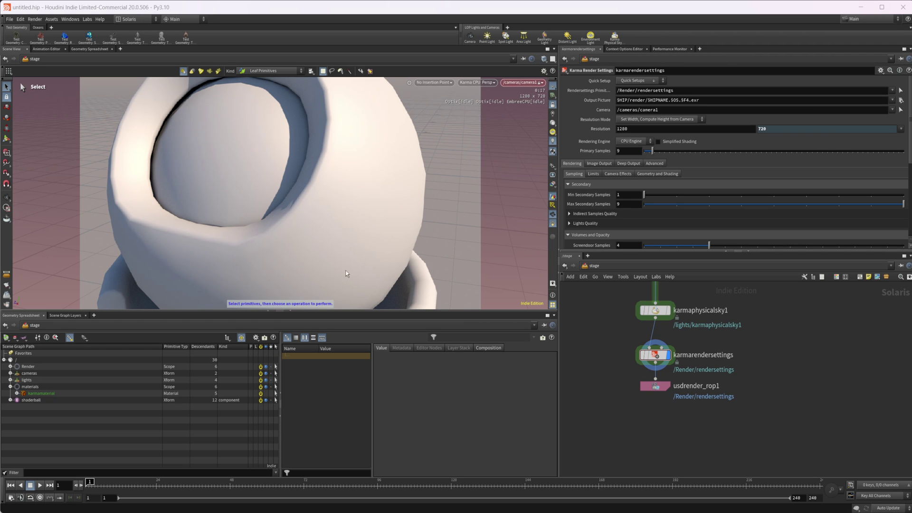
pyautogui.press('Escape')
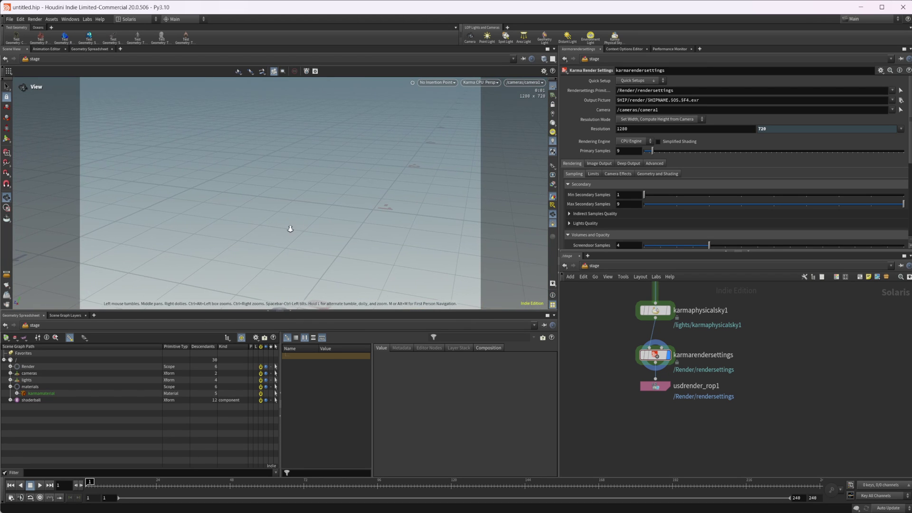
# - Switch the viewport to Houdini GL and back to Karma CPU to refresh the render, and look through camera1
pyautogui.moveTo(289, 228); pyautogui.dragTo(366, 214)
pyautogui.moveTo(627, 321); pyautogui.dragTo(602, 351, button='middle')
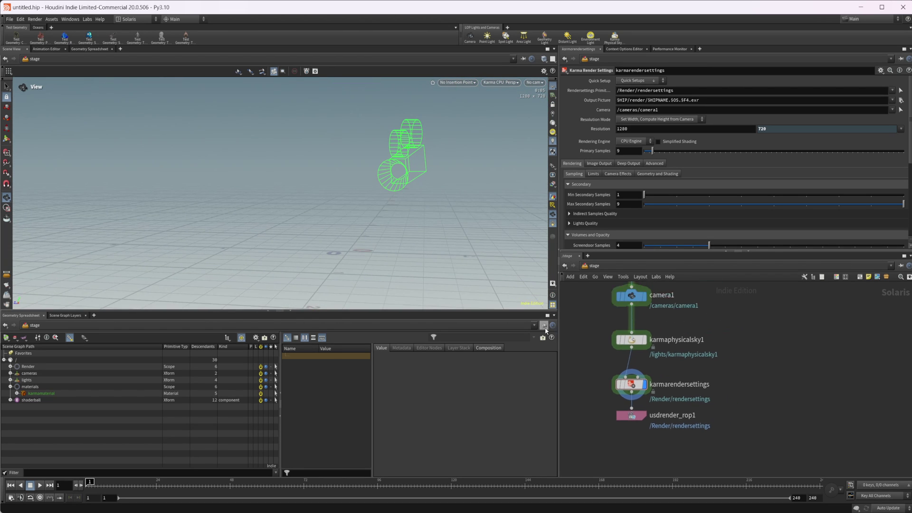
pyautogui.click(501, 82)
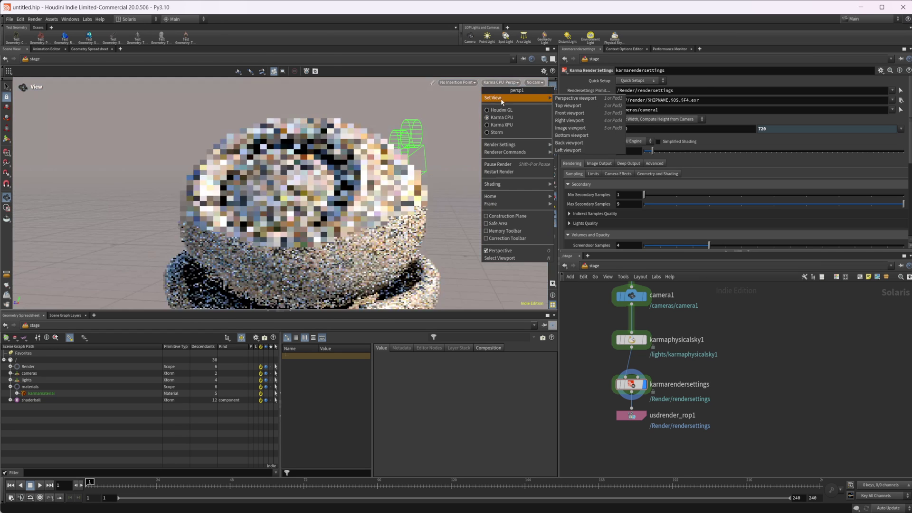
pyautogui.click(503, 93)
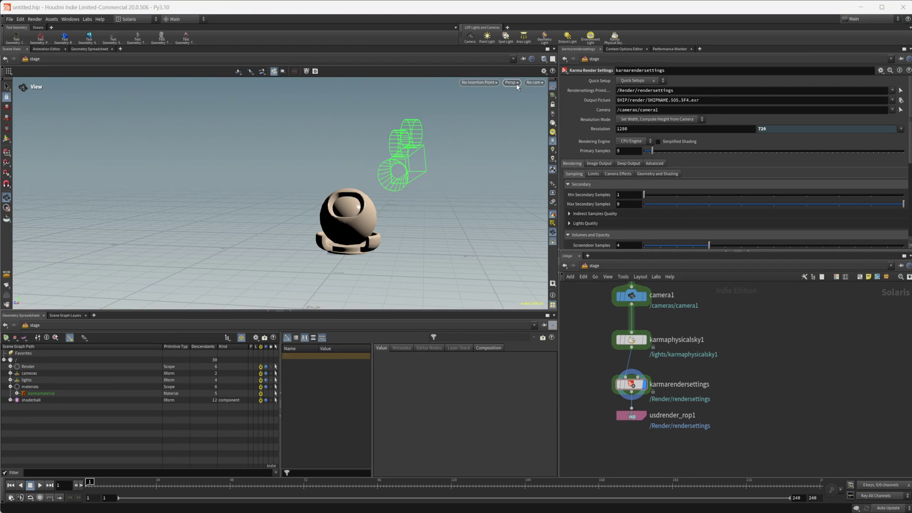
pyautogui.click(511, 82)
pyautogui.click(551, 111)
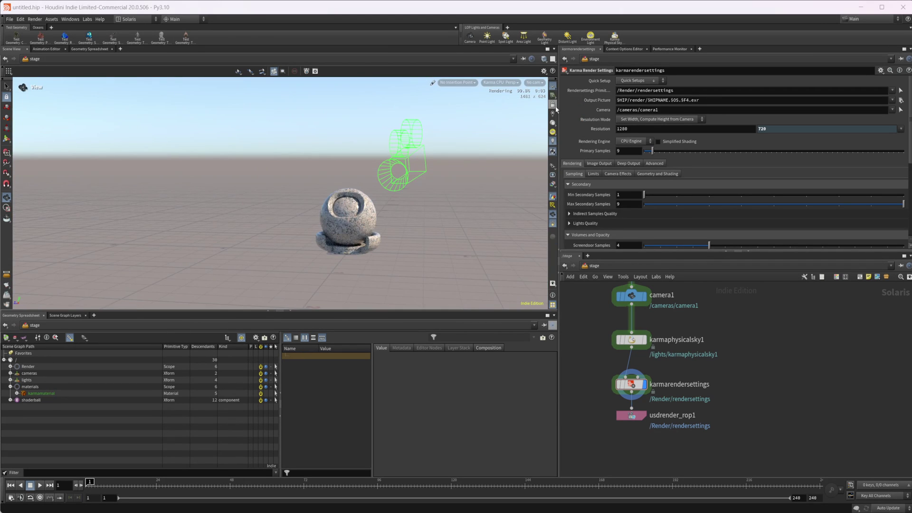
pyautogui.click(535, 82)
pyautogui.click(561, 100)
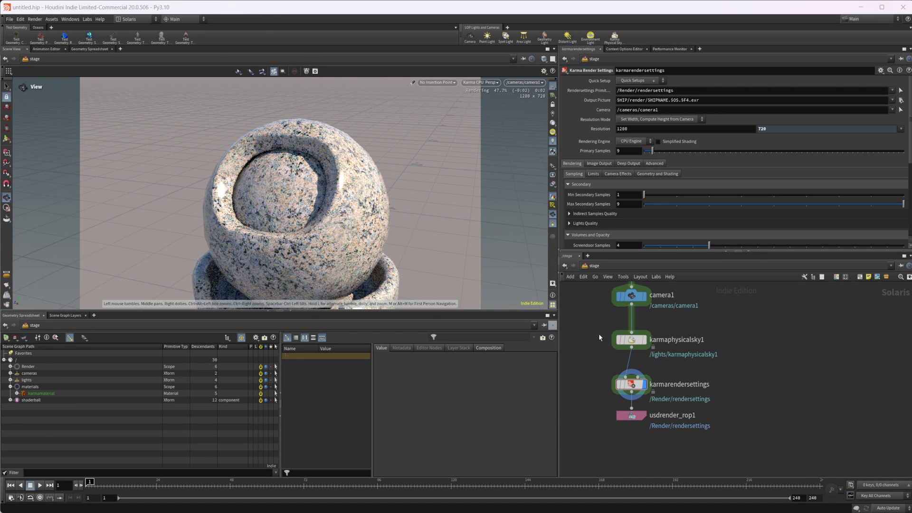
# - Look through camera1 again with the camera locked to the view
pyautogui.scroll(1, 769, 360)
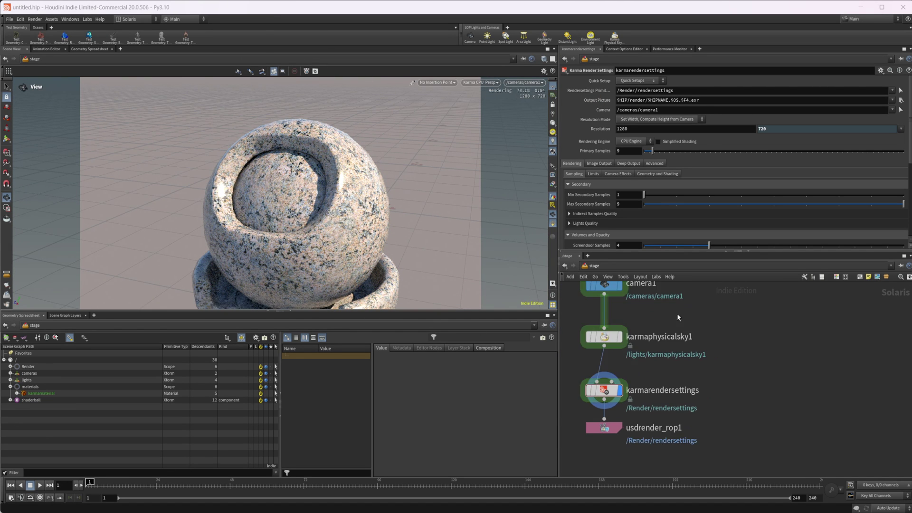
pyautogui.moveTo(677, 313); pyautogui.dragTo(709, 421, button='middle')
pyautogui.scroll(3, 493, 95)
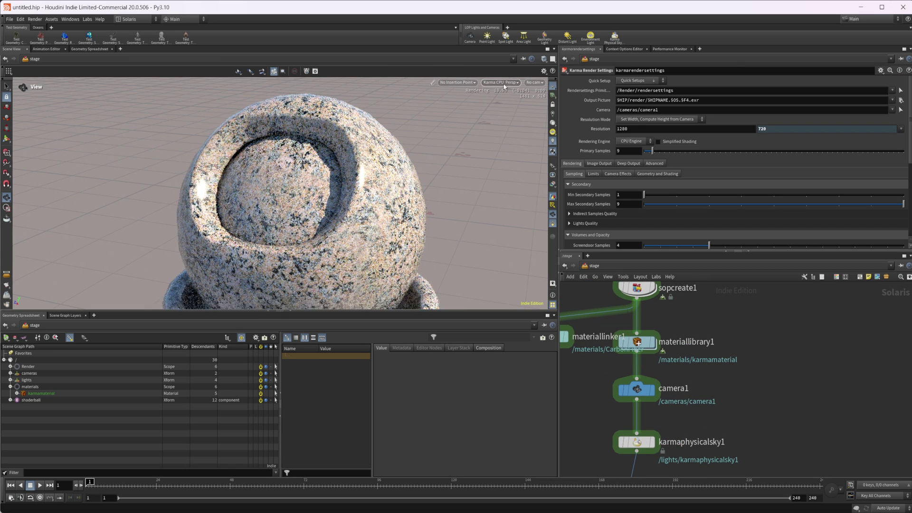
pyautogui.click(535, 82)
pyautogui.click(556, 98)
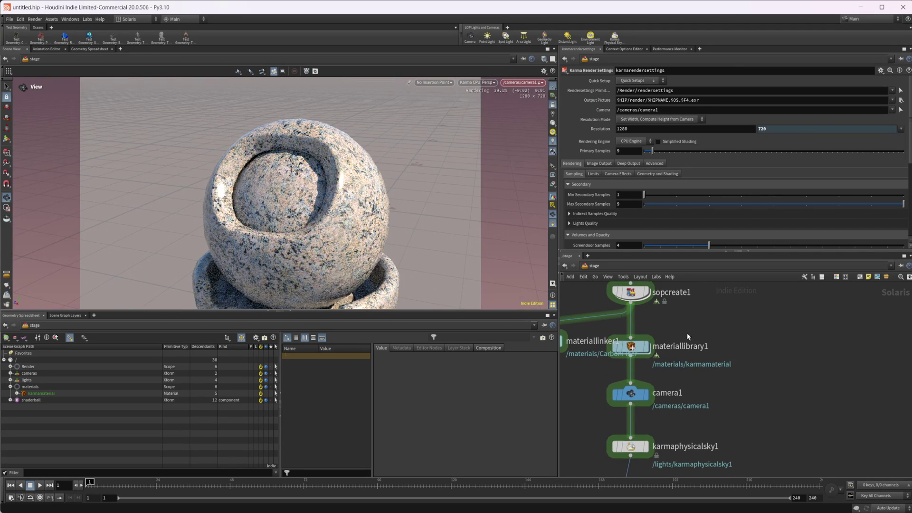
# - Switch the viewport to Houdini GL and open the karmamaterial network inside materiallibrary1
pyautogui.click(489, 82)
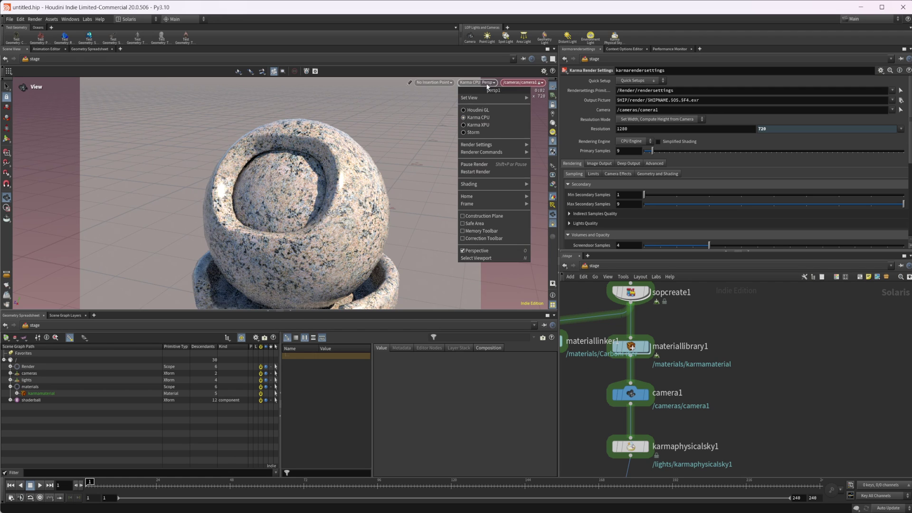
pyautogui.click(478, 110)
pyautogui.click(641, 349)
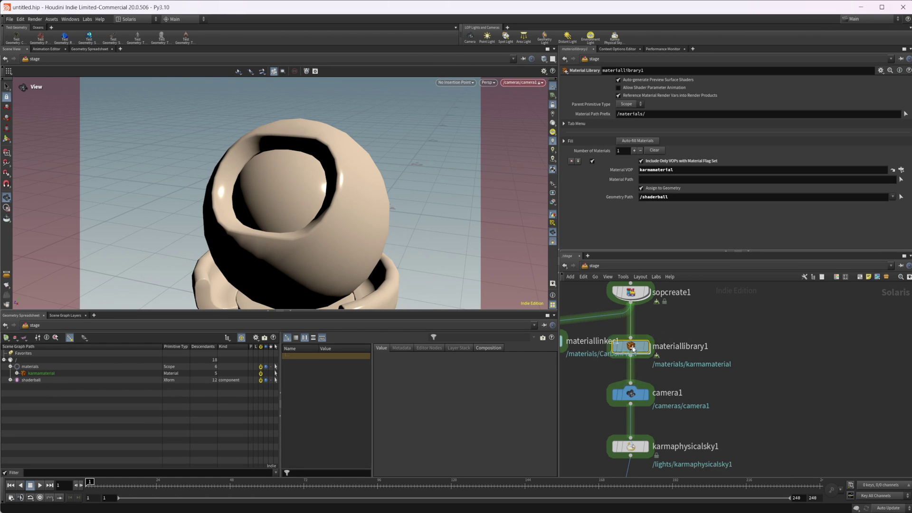
pyautogui.doubleClick(642, 350)
pyautogui.doubleClick(682, 341)
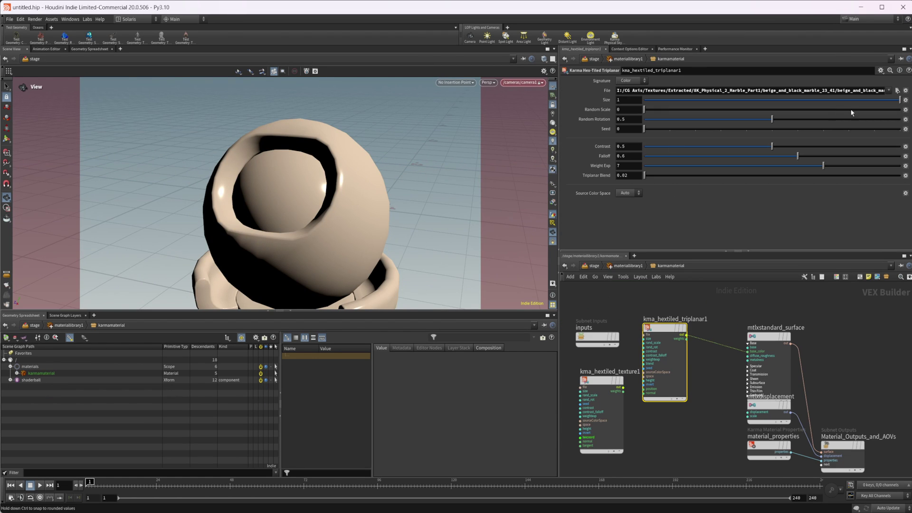
# - Load the black_braided_fabric_26_44 diffuse image from 8K_Physical_2_Fabrics_Part1 as the texture file of kma_hextiled_triplanar1
pyautogui.click(897, 91)
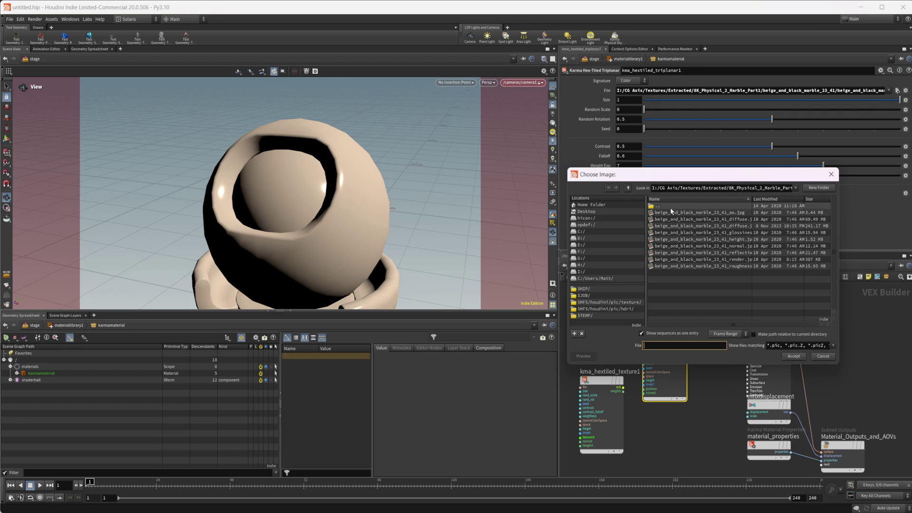
pyautogui.click(628, 189)
pyautogui.click(628, 188)
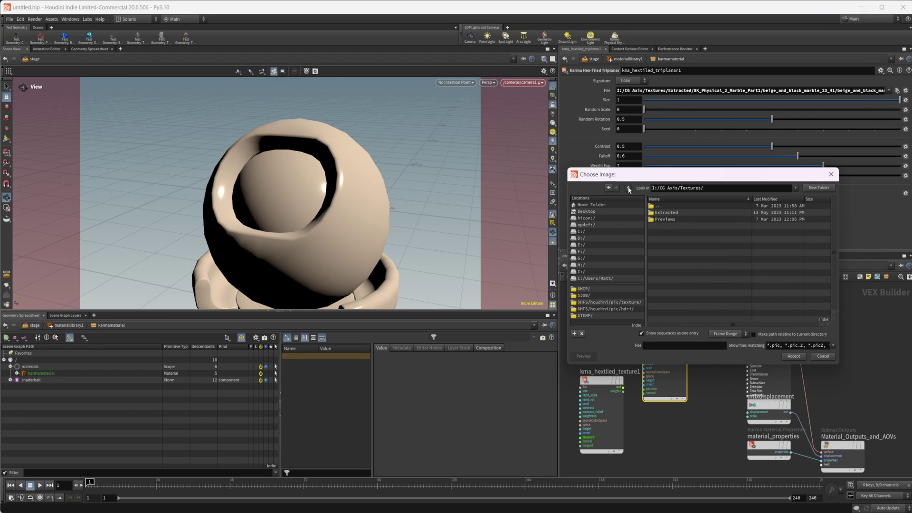
pyautogui.doubleClick(669, 213)
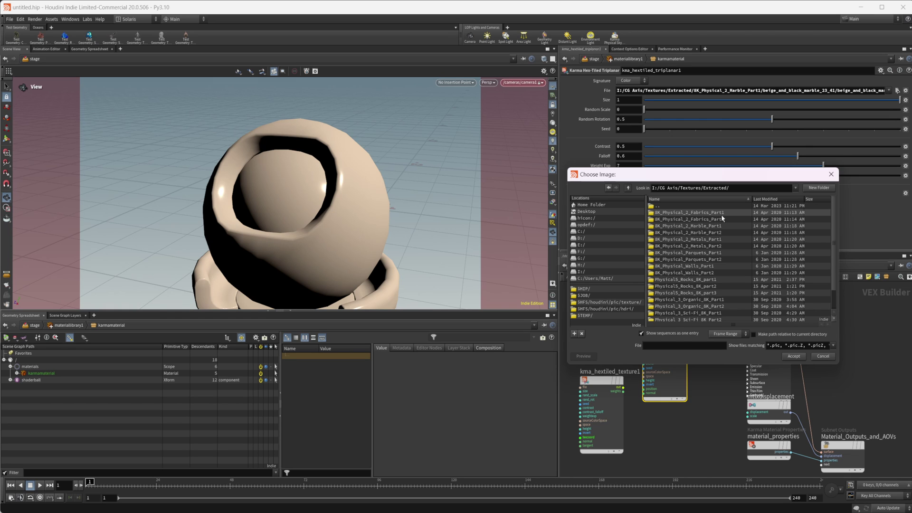
pyautogui.doubleClick(721, 214)
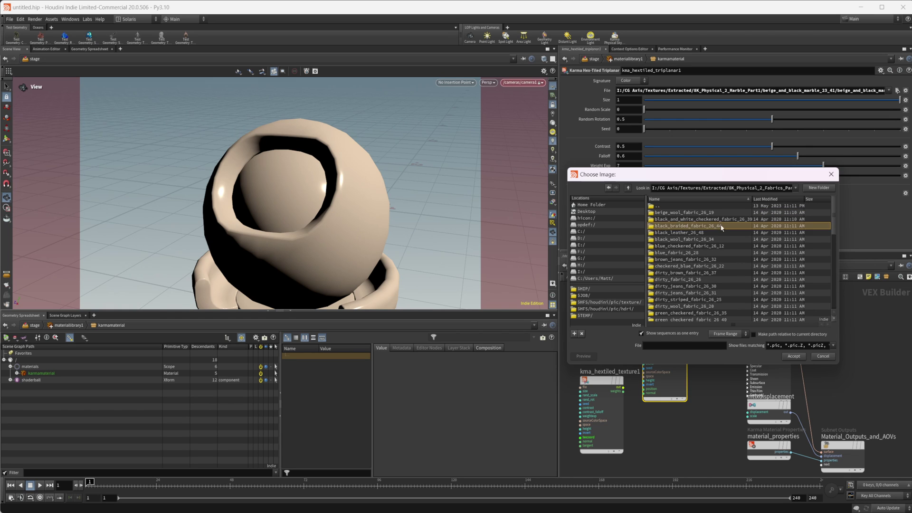
pyautogui.doubleClick(720, 227)
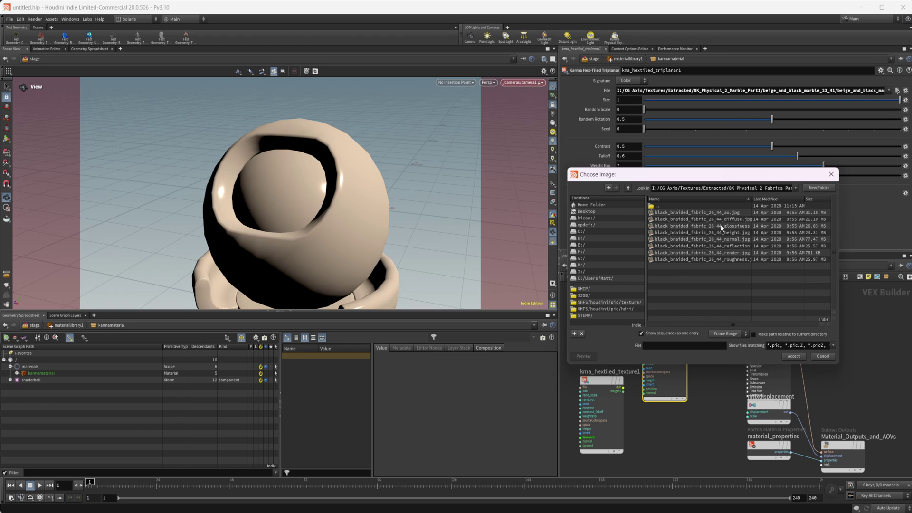
pyautogui.click(747, 240)
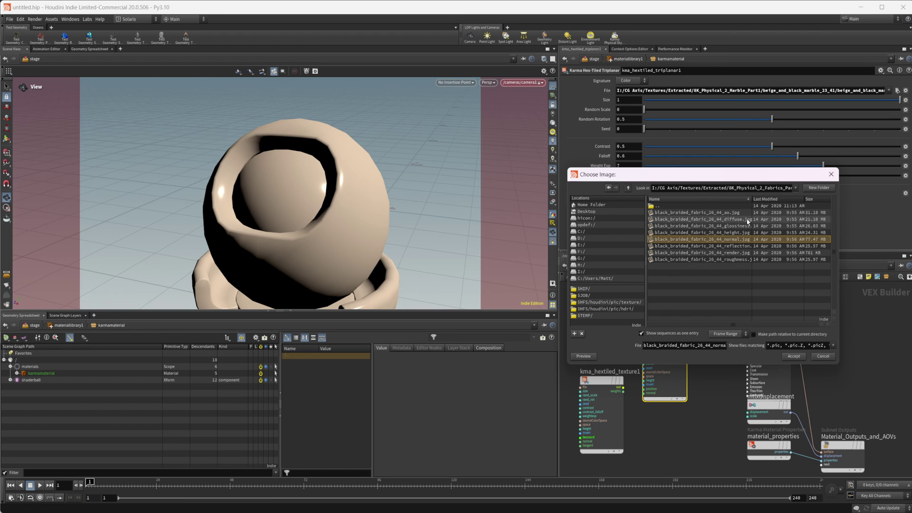
pyautogui.click(793, 356)
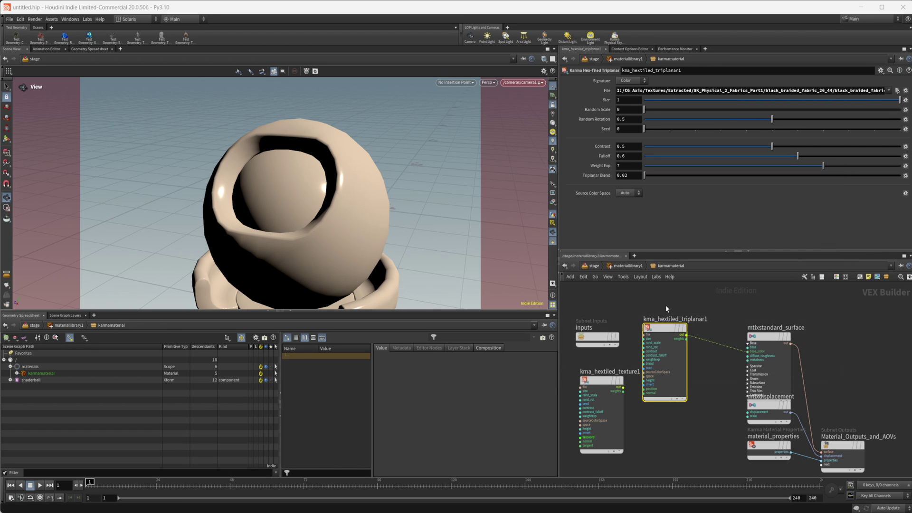
# - Render the viewport with Karma CPU and reframe camera1 closer on the fabric-textured shader ball
pyautogui.click(552, 84)
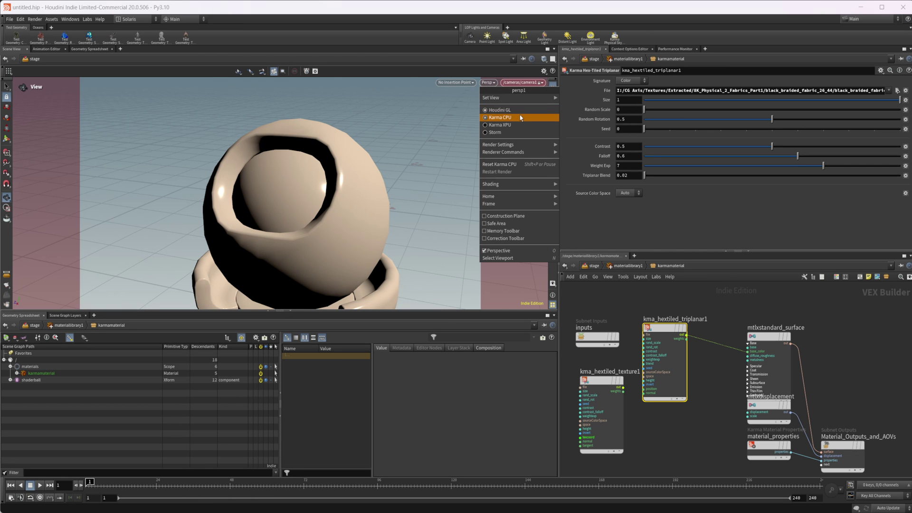
pyautogui.click(520, 118)
pyautogui.click(463, 85)
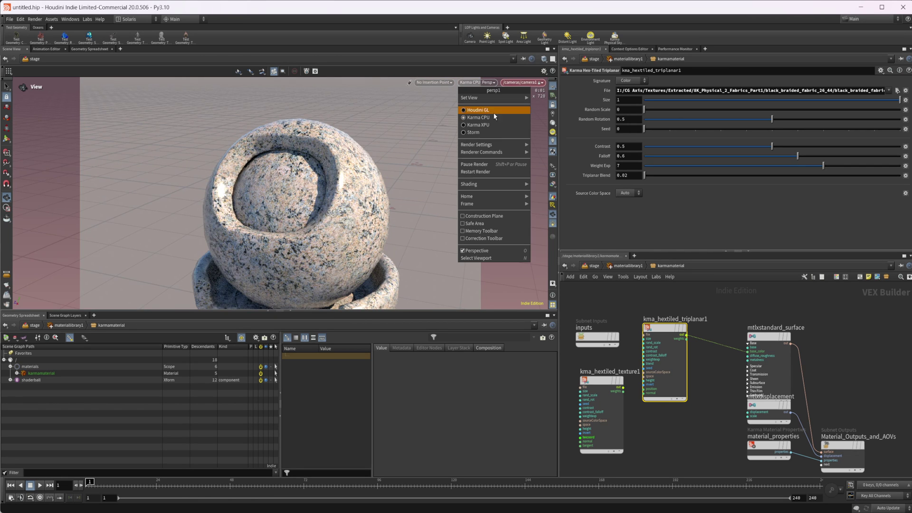
pyautogui.moveTo(511, 152)
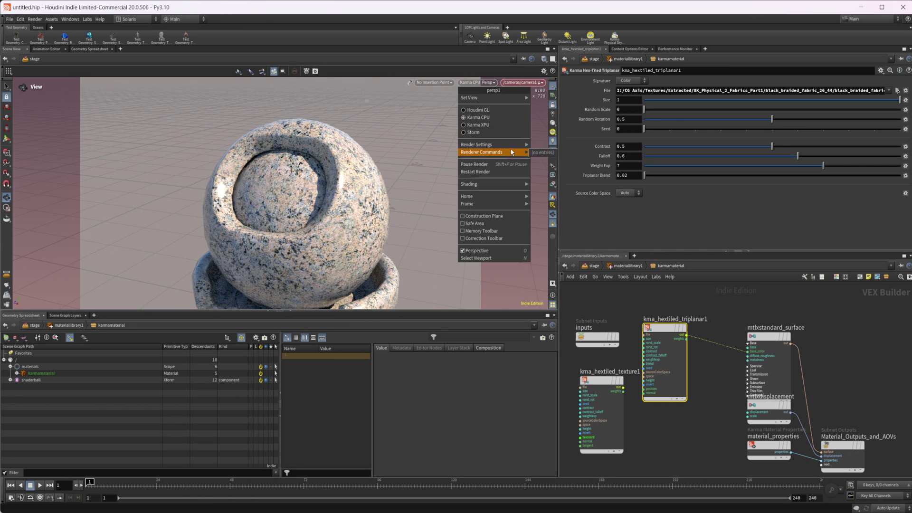
pyautogui.click(418, 162)
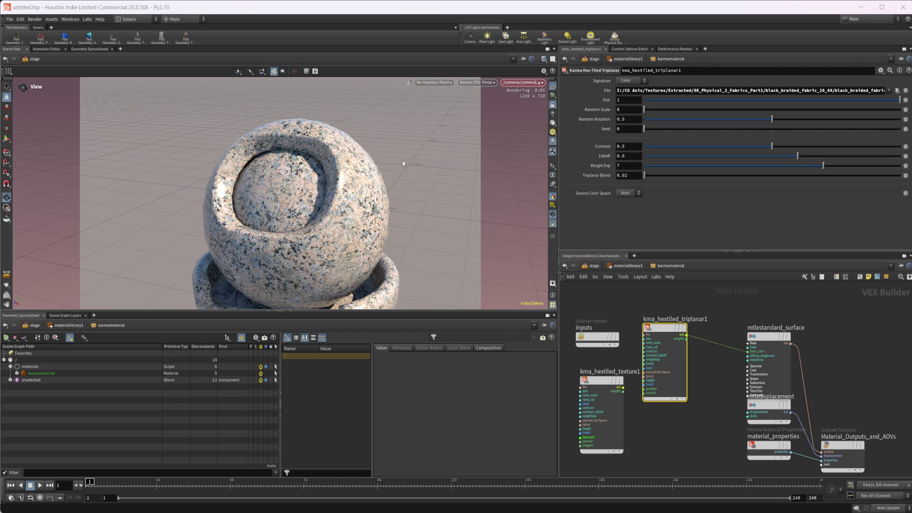
pyautogui.moveTo(486, 248); pyautogui.dragTo(485, 244, button='middle')
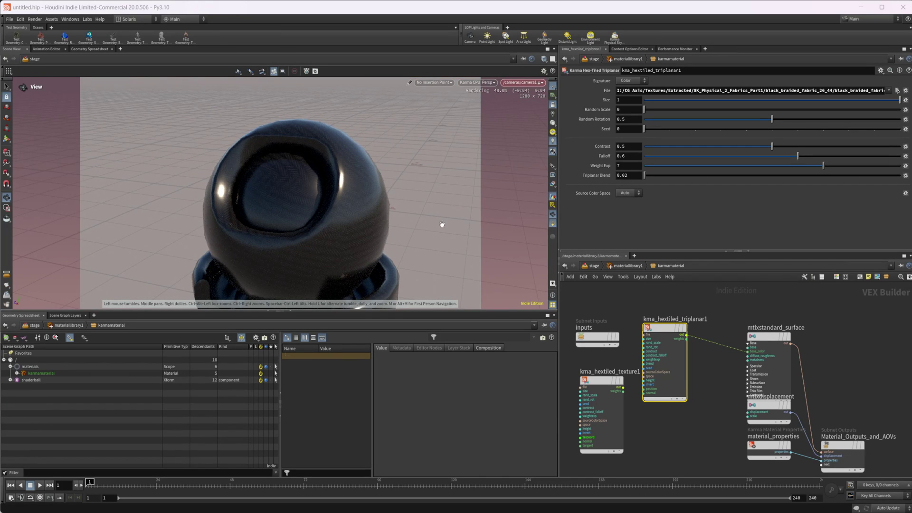
pyautogui.moveTo(366, 237); pyautogui.dragTo(338, 238)
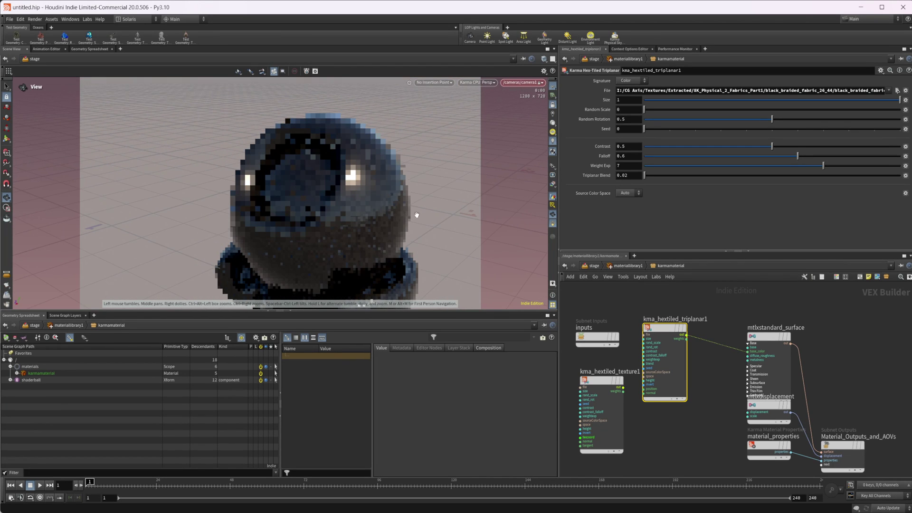
pyautogui.moveTo(379, 229); pyautogui.dragTo(396, 240, button='right')
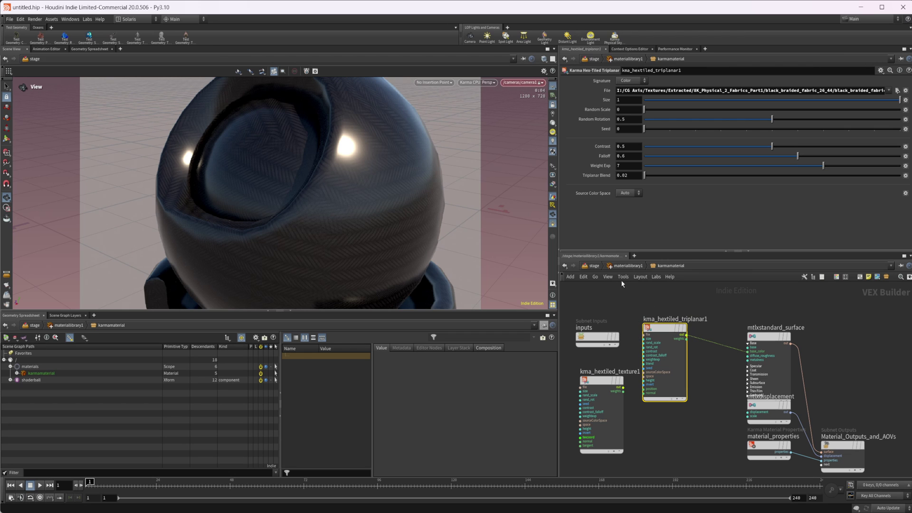
# - Check materiallinker1's material catalog in the stage network and return to the karmamaterial network
pyautogui.click(599, 265)
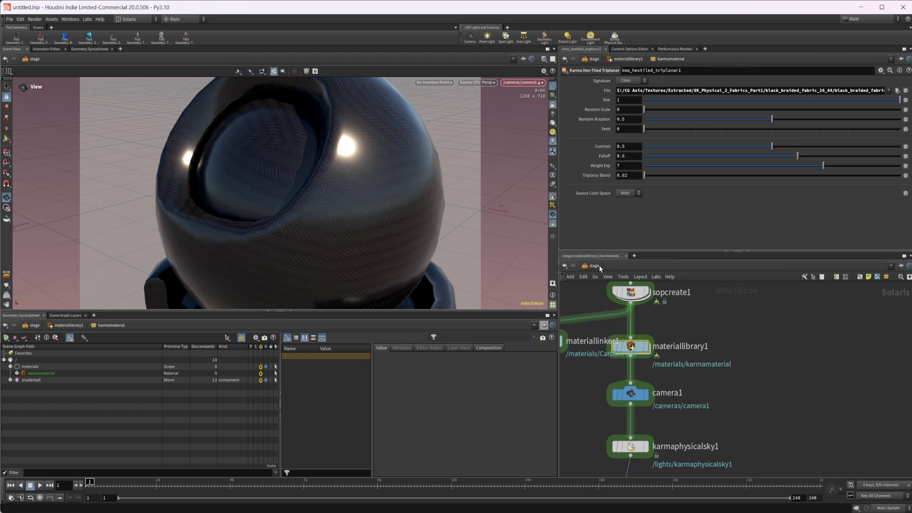
pyautogui.click(589, 345)
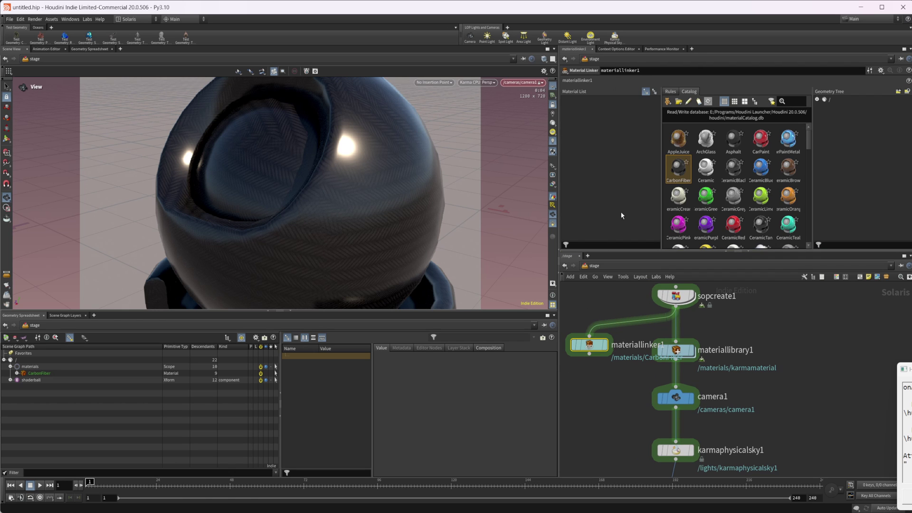
pyautogui.doubleClick(676, 350)
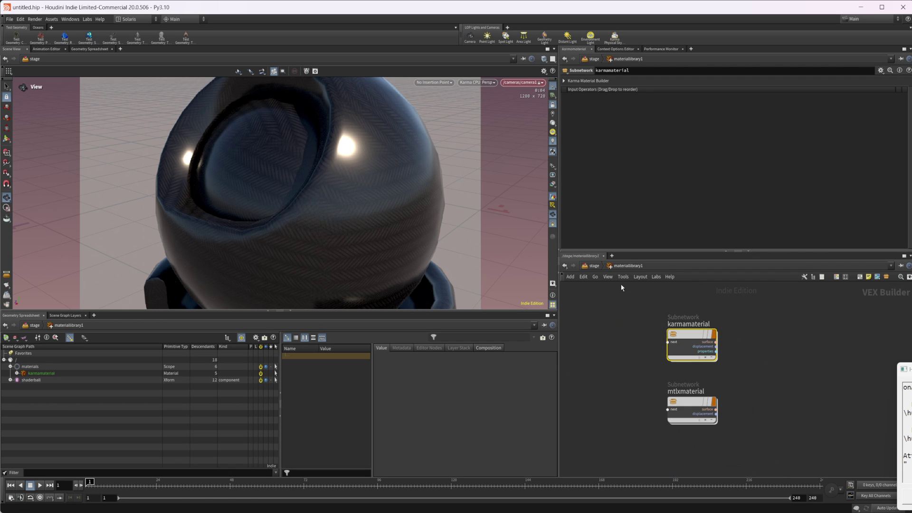
pyautogui.doubleClick(691, 349)
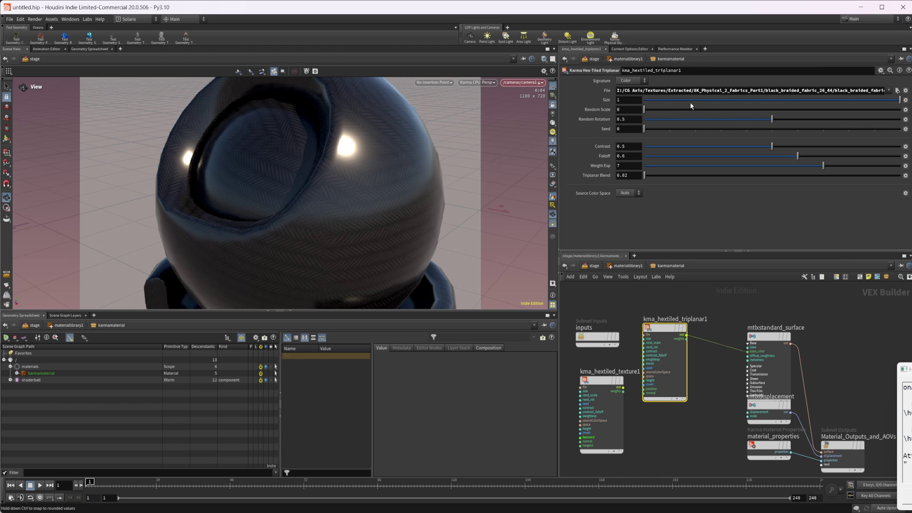
# - Set the Size of kma_hextiled_triplanar1 to 0.393 and view the shader ball from another angle
pyautogui.moveTo(790, 102); pyautogui.dragTo(744, 99)
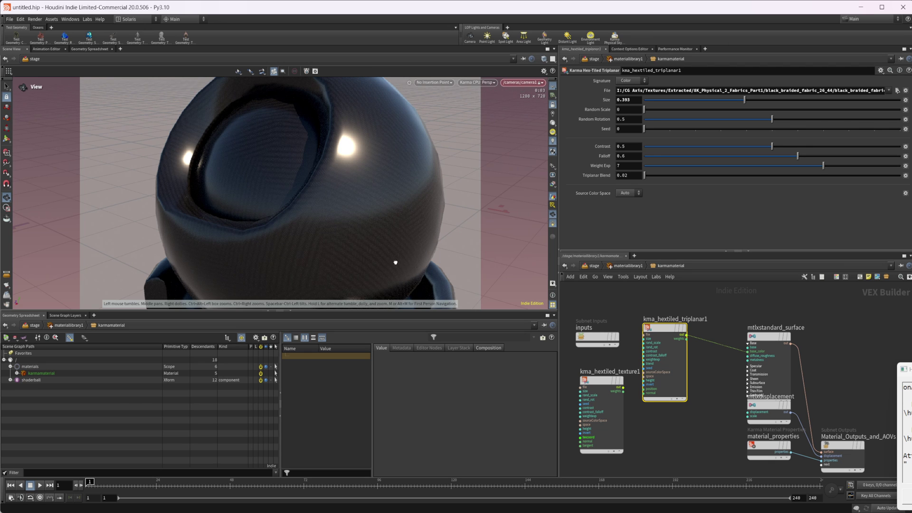
pyautogui.moveTo(397, 263); pyautogui.dragTo(382, 257)
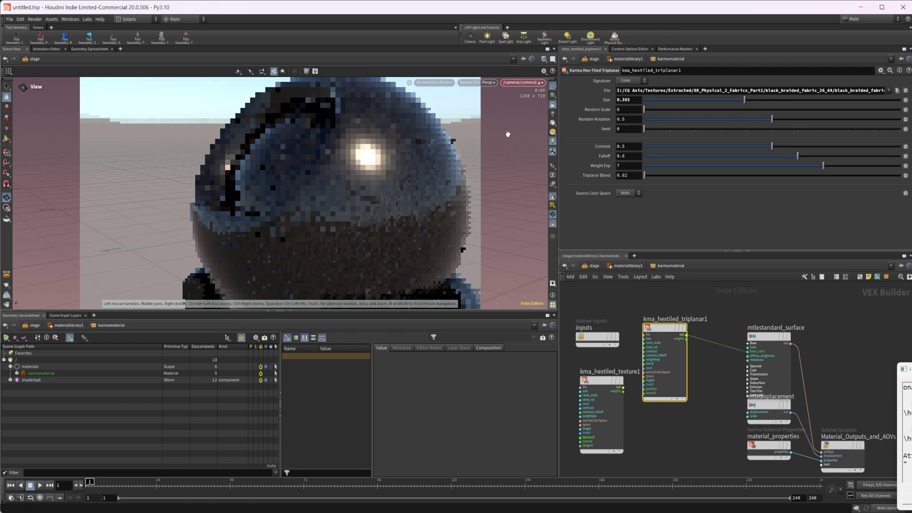
# - Return to the stage network and set the rendering engine of karmarendersettings to XPU Engine
pyautogui.click(626, 265)
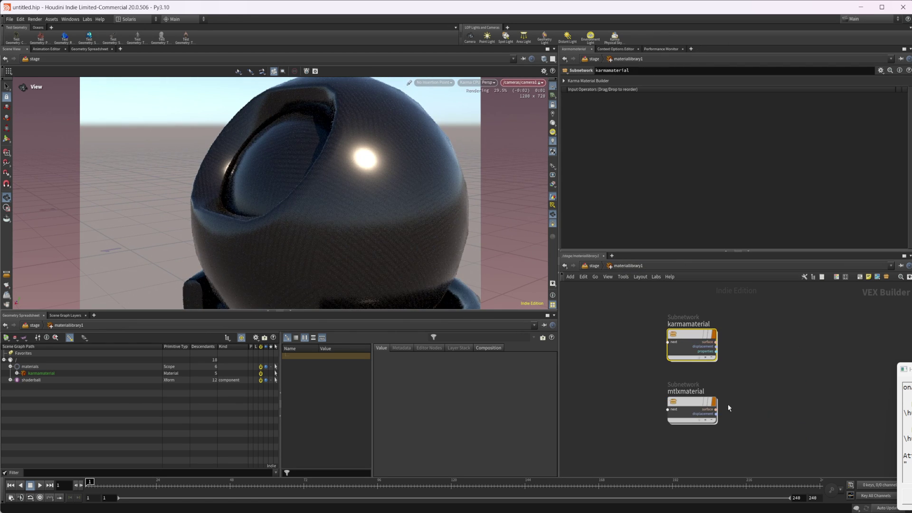
pyautogui.click(594, 265)
pyautogui.moveTo(765, 380); pyautogui.dragTo(753, 342, button='middle')
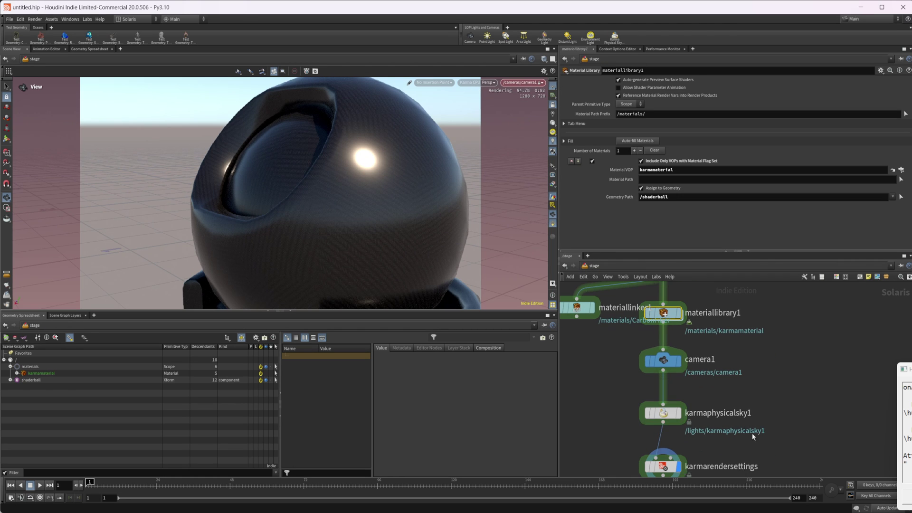
pyautogui.moveTo(765, 432); pyautogui.dragTo(762, 359, button='middle')
pyautogui.click(660, 394)
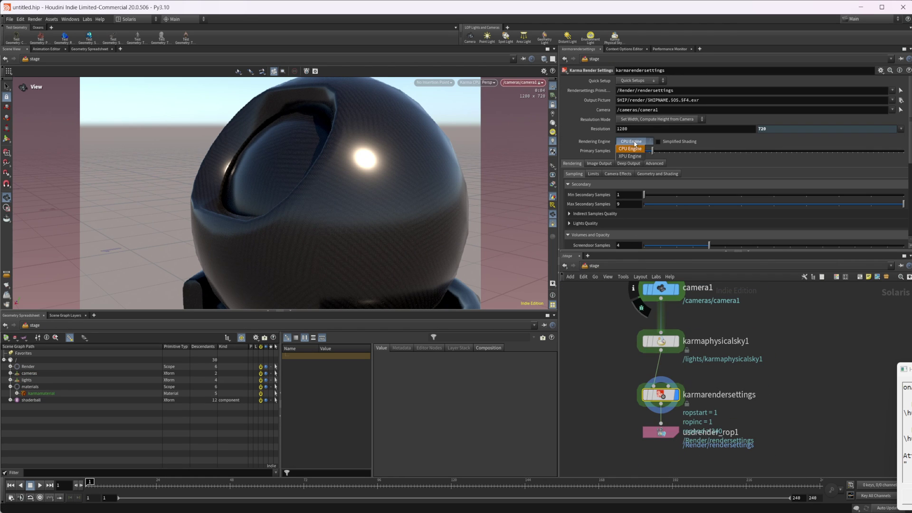
pyautogui.click(629, 156)
# - Switch the viewport renderer to Karma XPU and restart the render
pyautogui.click(469, 82)
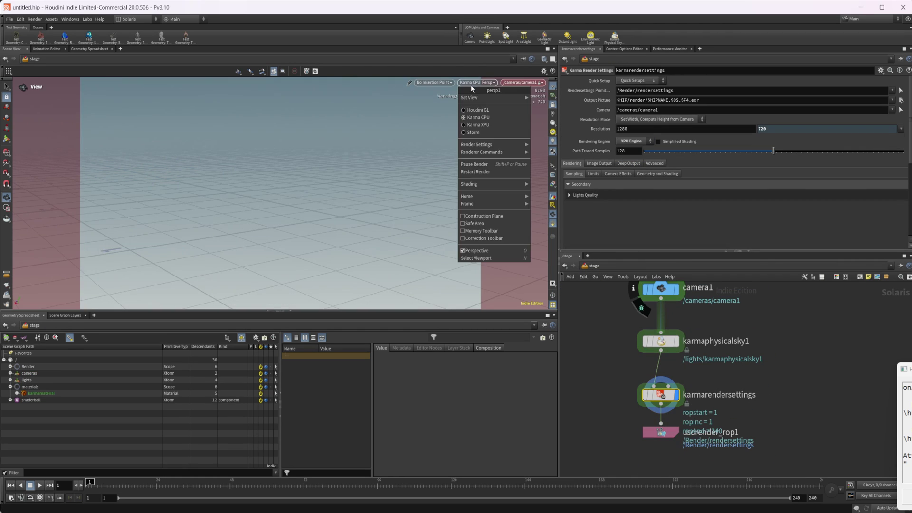
pyautogui.click(485, 125)
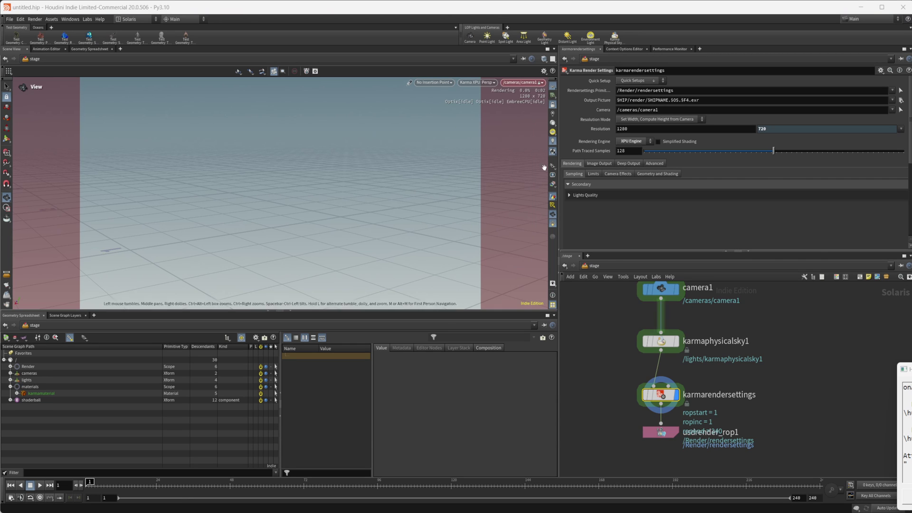
pyautogui.click(485, 83)
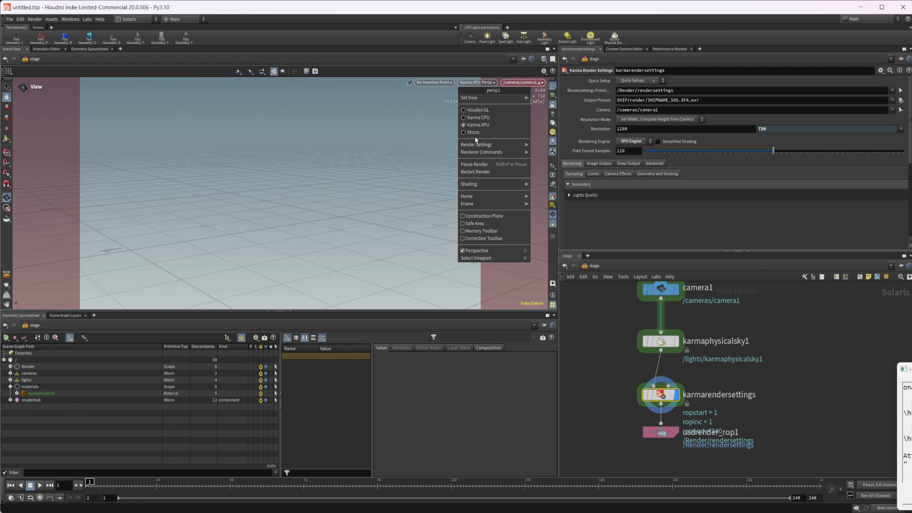
pyautogui.moveTo(488, 144)
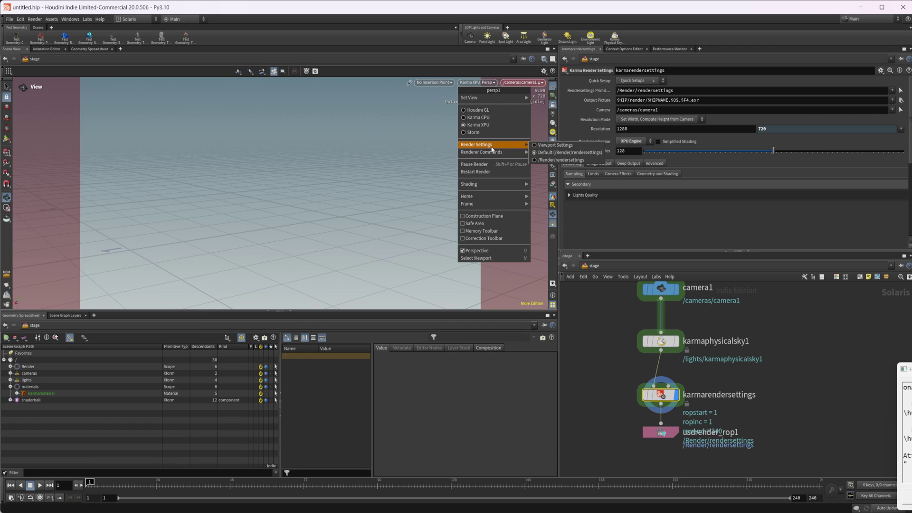
pyautogui.click(477, 172)
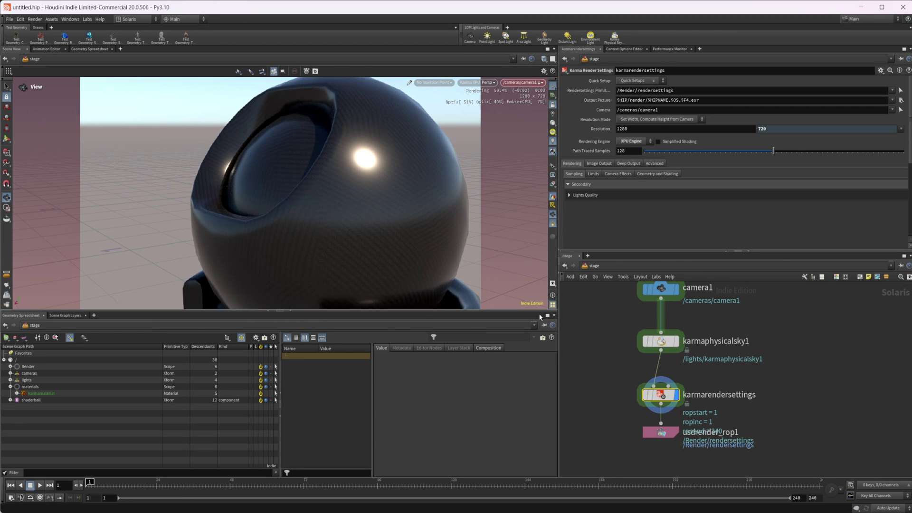
# - Reopen the karmamaterial network inside materiallibrary1 and set the Size of kma_hextiled_triplanar1 to 0.441
pyautogui.moveTo(746, 329); pyautogui.dragTo(737, 396, button='middle')
pyautogui.click(652, 310)
pyautogui.doubleClick(652, 309)
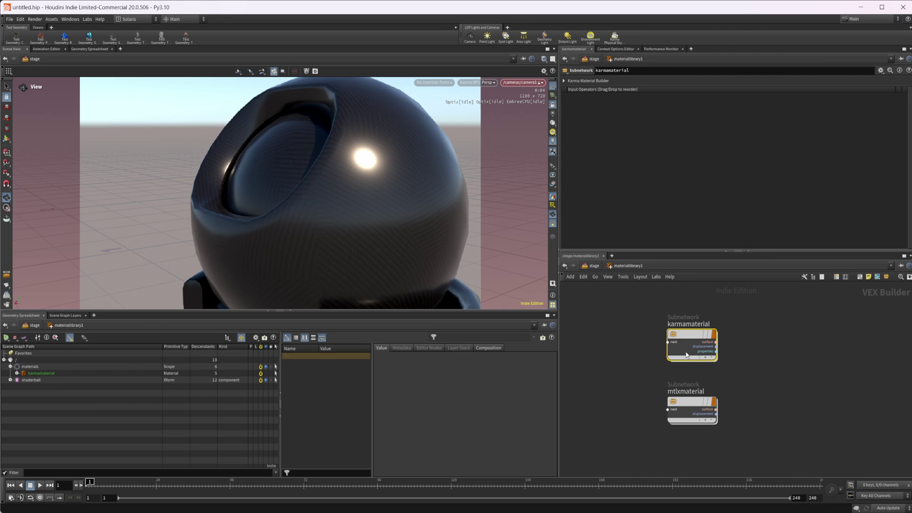
pyautogui.doubleClick(688, 335)
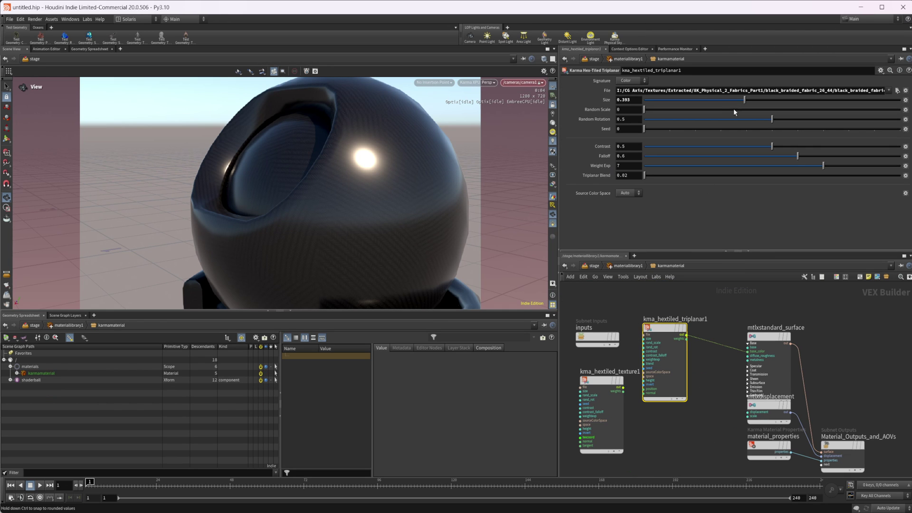
pyautogui.moveTo(718, 104); pyautogui.dragTo(692, 101)
pyautogui.moveTo(691, 100); pyautogui.dragTo(756, 97)
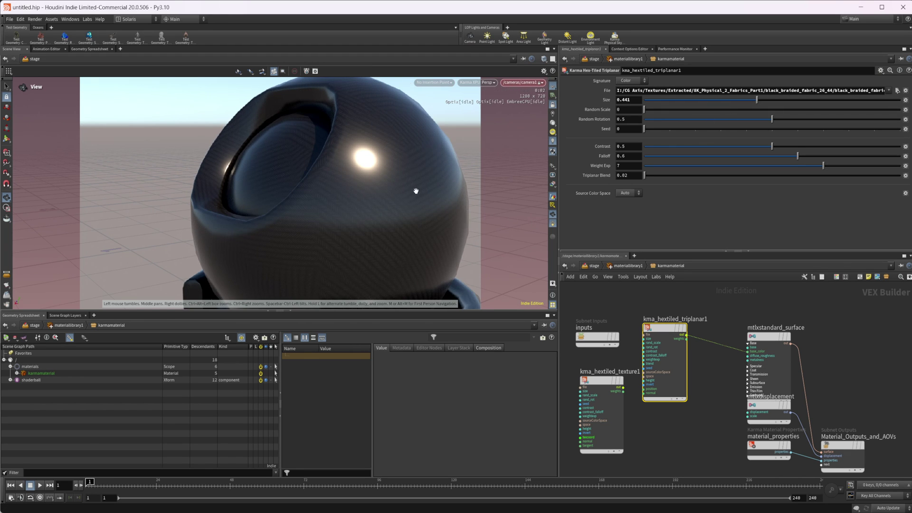
pyautogui.moveTo(419, 196)
pyautogui.mouseDown()
pyautogui.moveTo(421, 209)
pyautogui.moveTo(422, 201)
pyautogui.mouseUp()
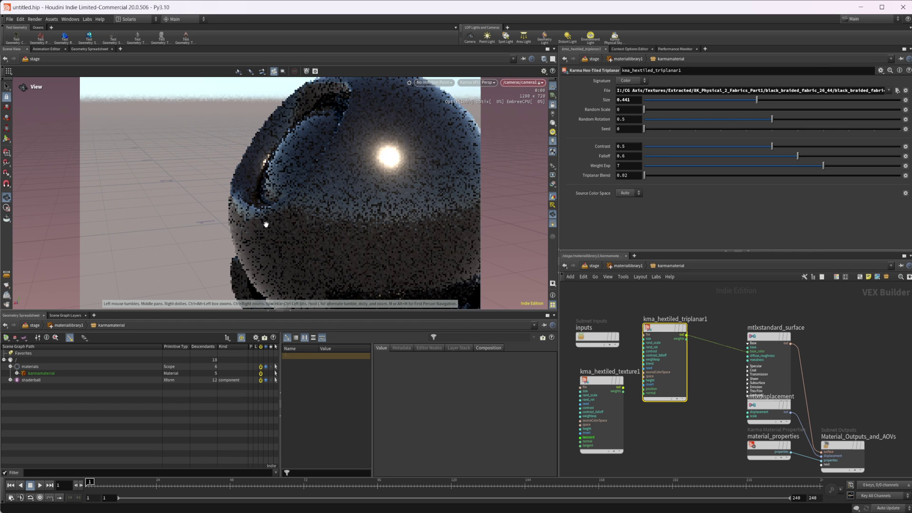
# - Set the specular Roughness of mtlxstandard_surface to 0.914 and view the shader ball from another angle
pyautogui.click(762, 336)
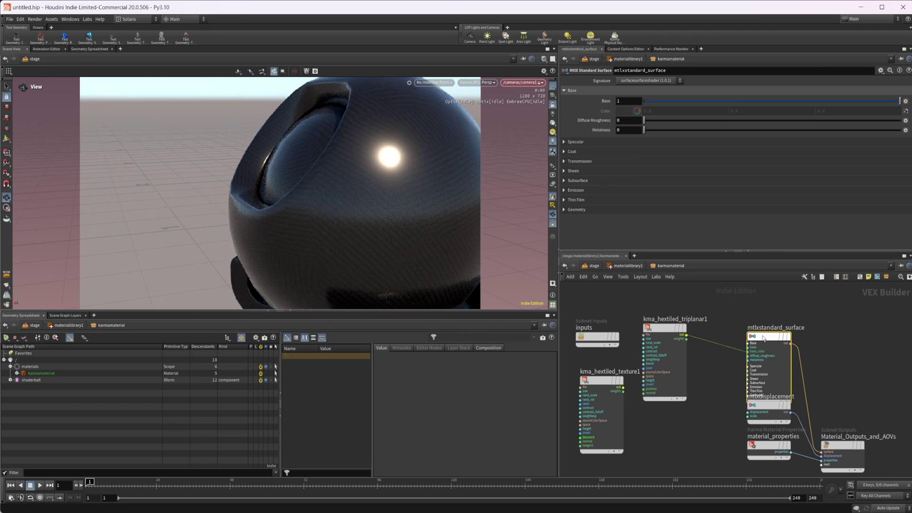
pyautogui.click(577, 141)
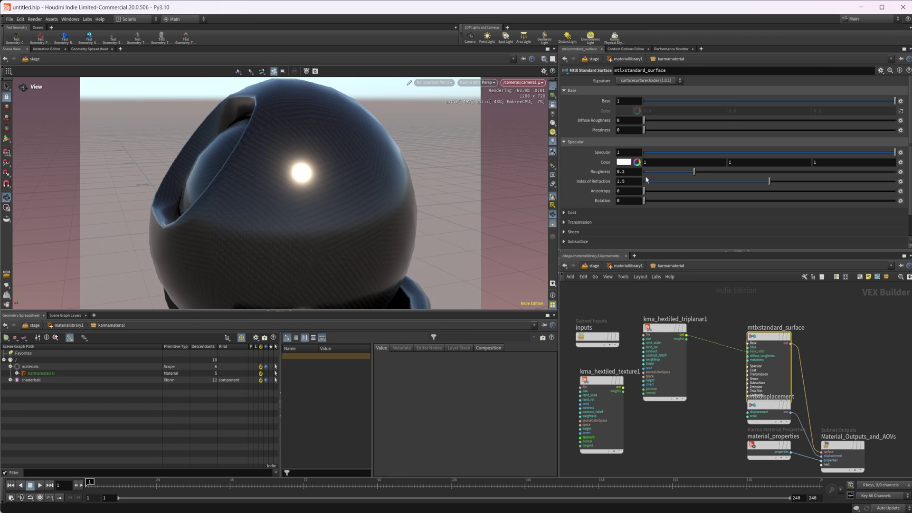
pyautogui.moveTo(855, 174); pyautogui.dragTo(873, 175)
pyautogui.moveTo(370, 197); pyautogui.dragTo(374, 228)
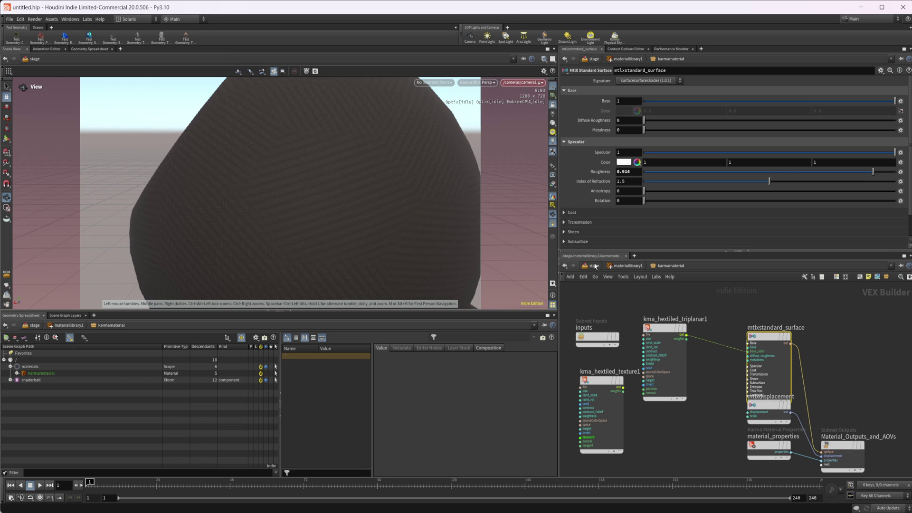
# - Set the Random Scale of kma_hextiled_triplanar1 to 0.105 and its Contrast to 0.179
pyautogui.click(679, 357)
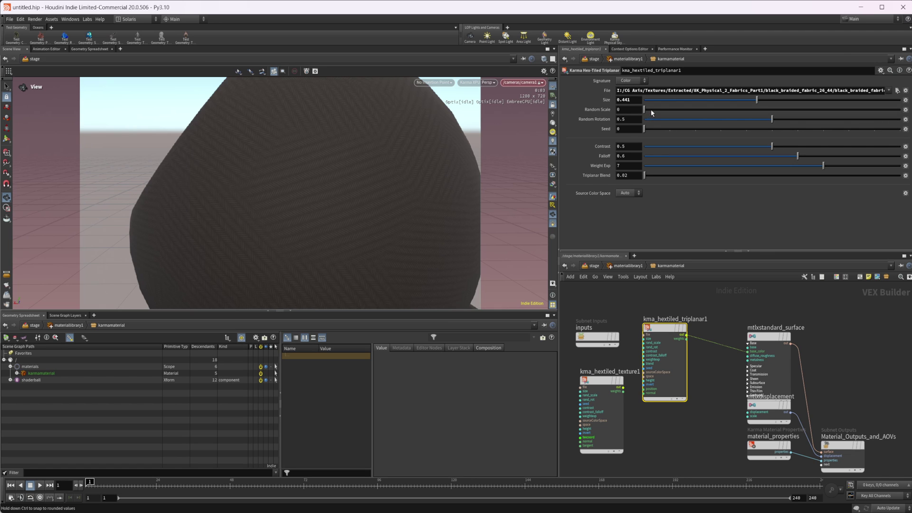
pyautogui.moveTo(651, 109); pyautogui.dragTo(670, 109)
pyautogui.moveTo(787, 147); pyautogui.dragTo(817, 147)
pyautogui.moveTo(729, 146); pyautogui.dragTo(690, 148)
# - Set the Falloff of kma_hextiled_triplanar1 to 0.189 and its Triplanar Blend to 3.21
pyautogui.moveTo(802, 157); pyautogui.dragTo(740, 156)
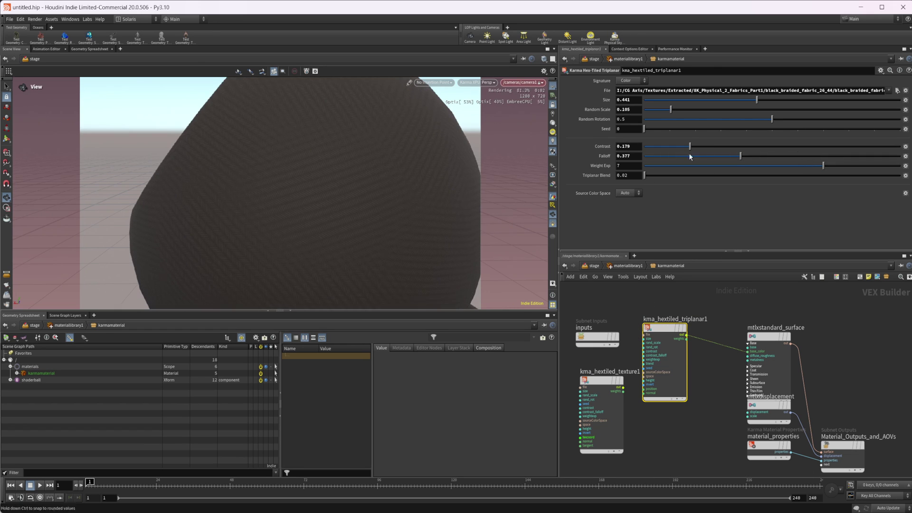
pyautogui.moveTo(765, 155); pyautogui.dragTo(599, 150)
pyautogui.moveTo(658, 155); pyautogui.dragTo(692, 156)
pyautogui.moveTo(644, 175); pyautogui.dragTo(725, 177)
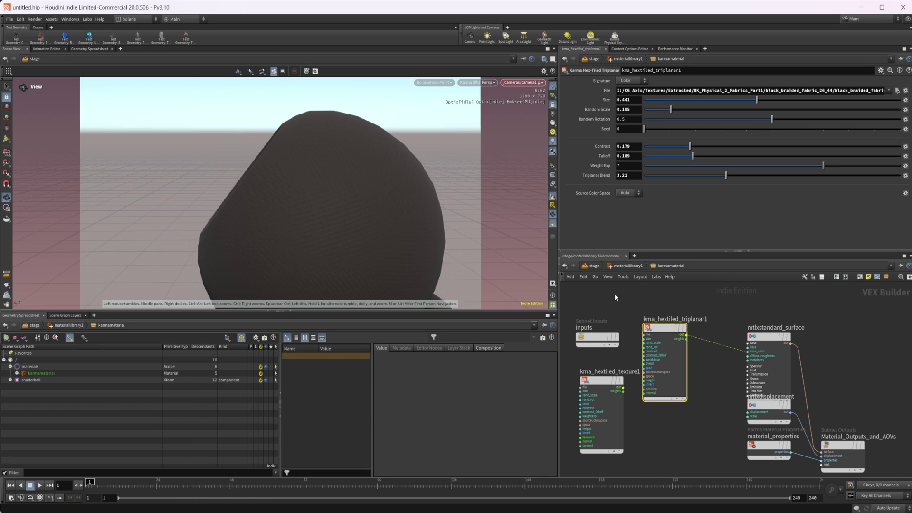
# - Return to the stage network and check the material database options in materiallinker1's catalog
pyautogui.click(593, 266)
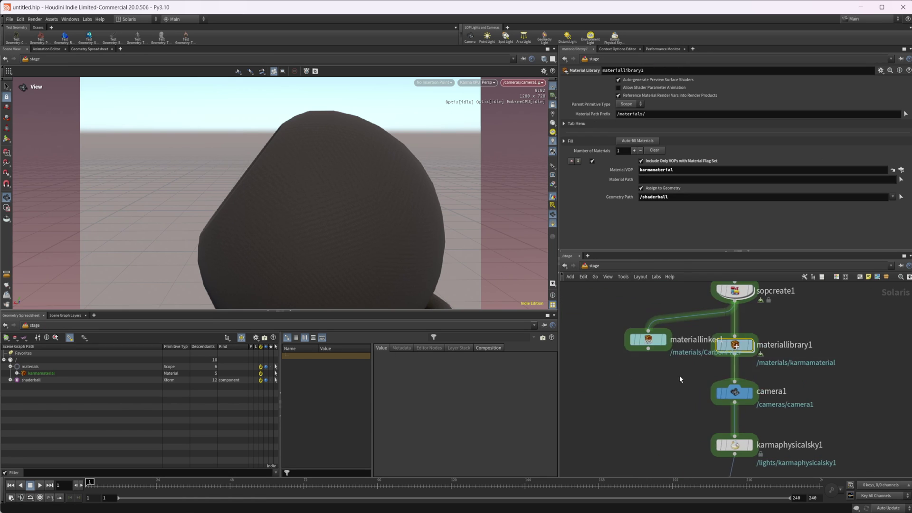
pyautogui.click(648, 340)
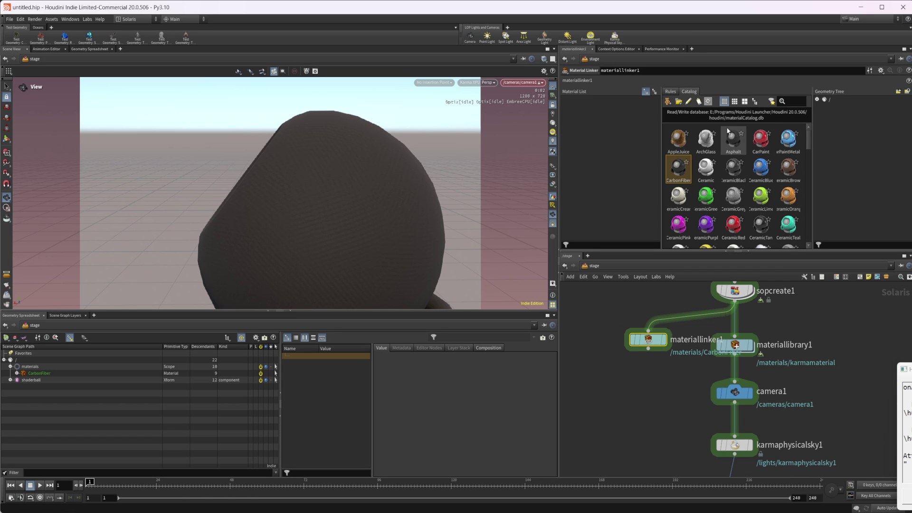
pyautogui.click(708, 101)
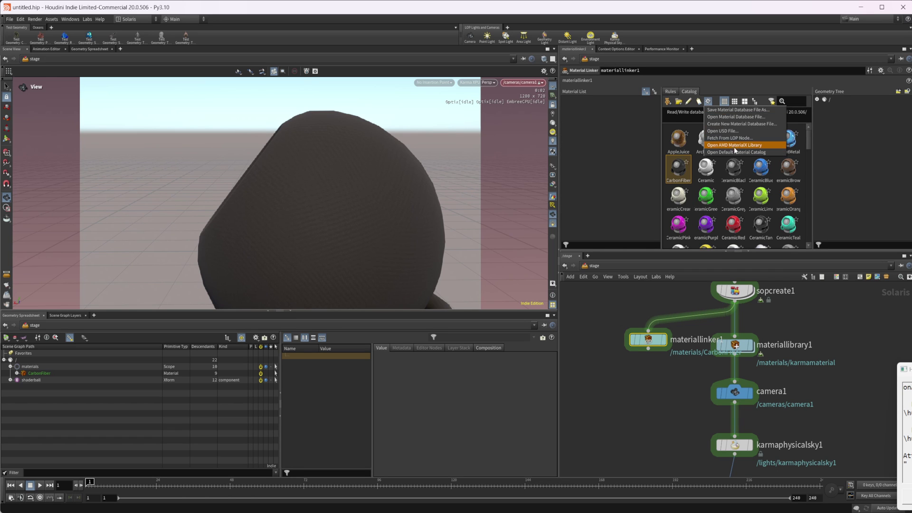
pyautogui.click(718, 87)
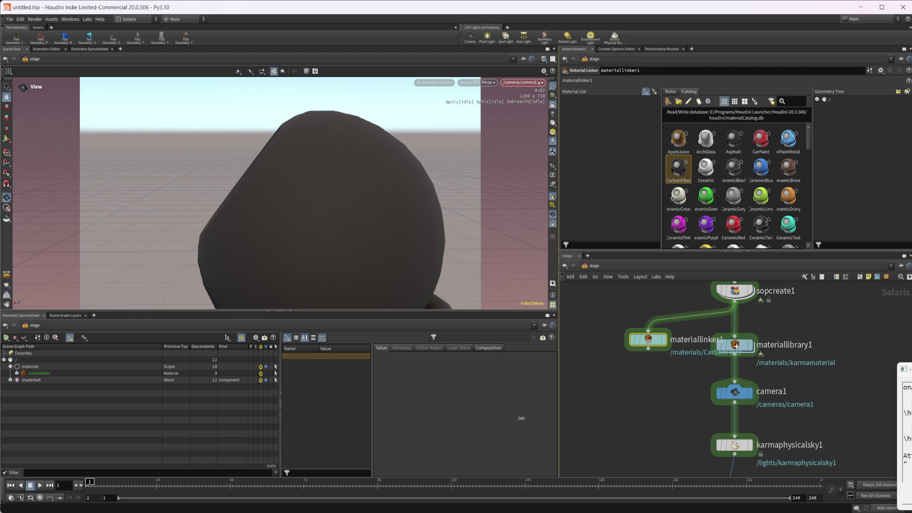